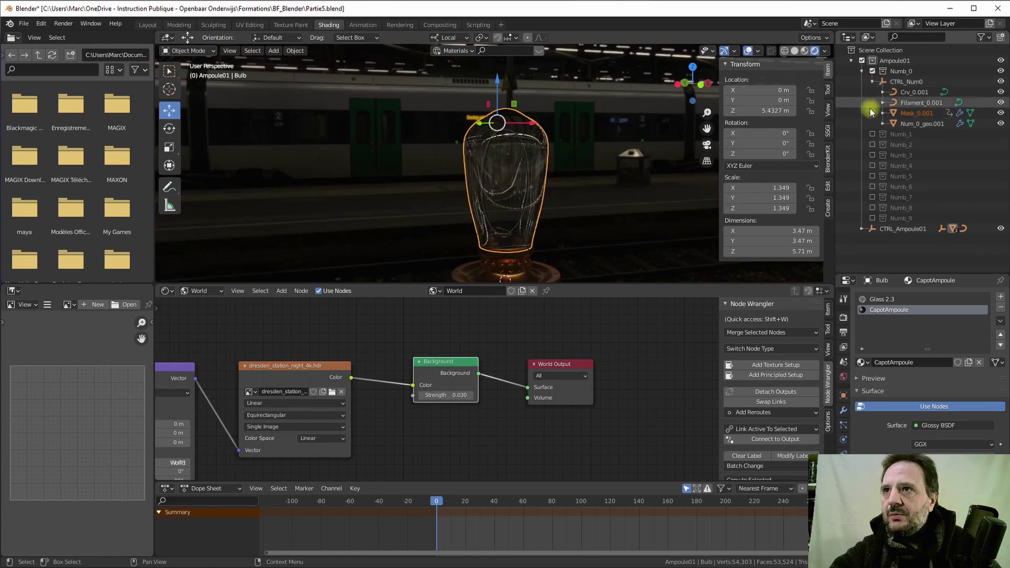
- Assign the existing Filament material to the Filament_0.001 curve and switch the node editor to its Object shader
left_click(917, 104)
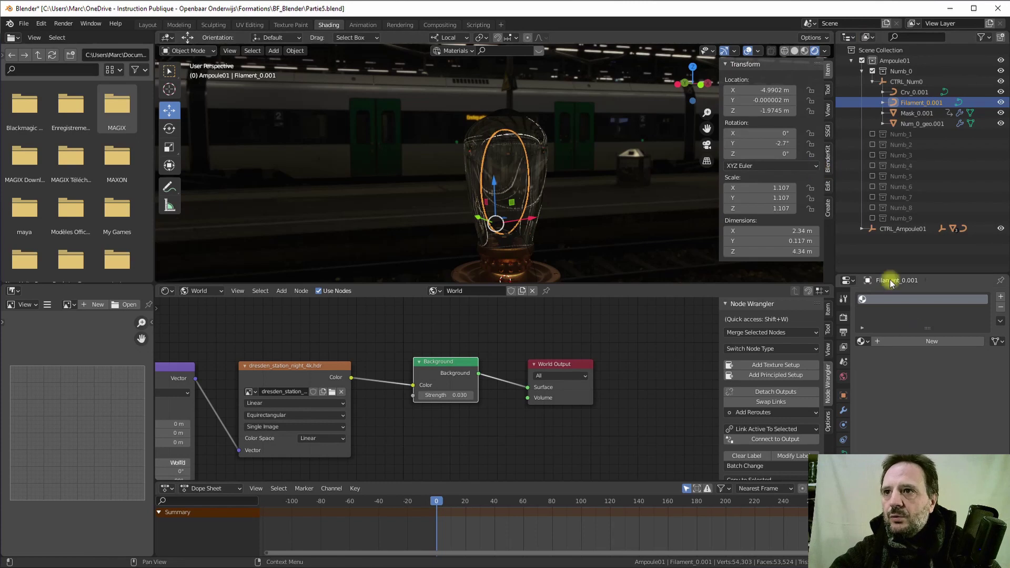
left_click(861, 341)
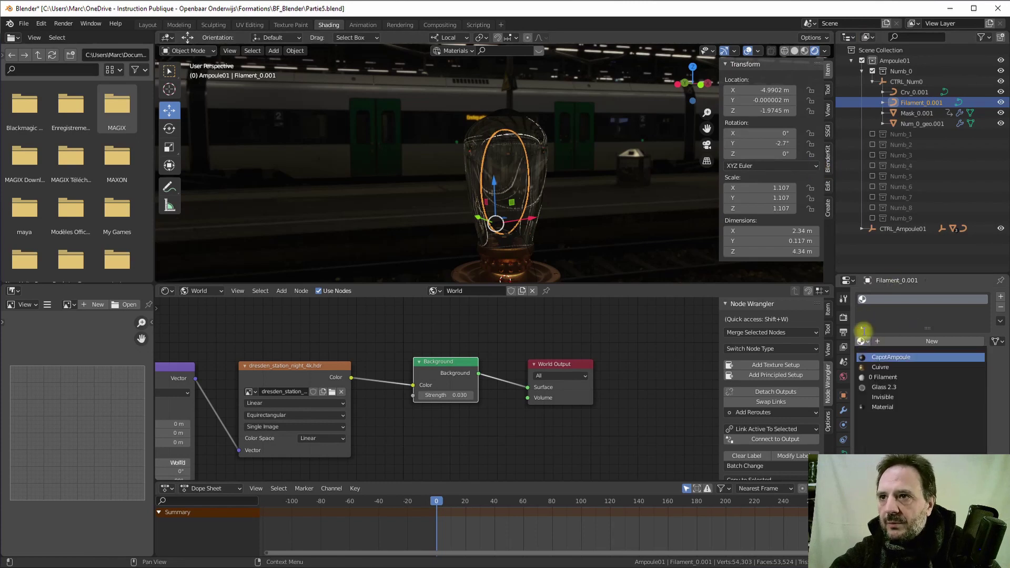
left_click(868, 377)
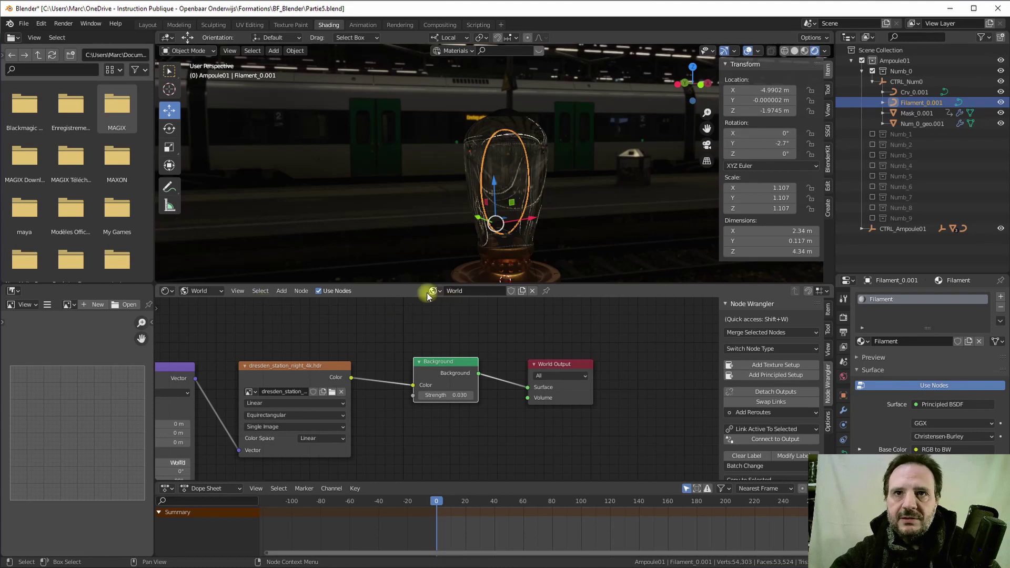
left_click(199, 290)
left_click(199, 300)
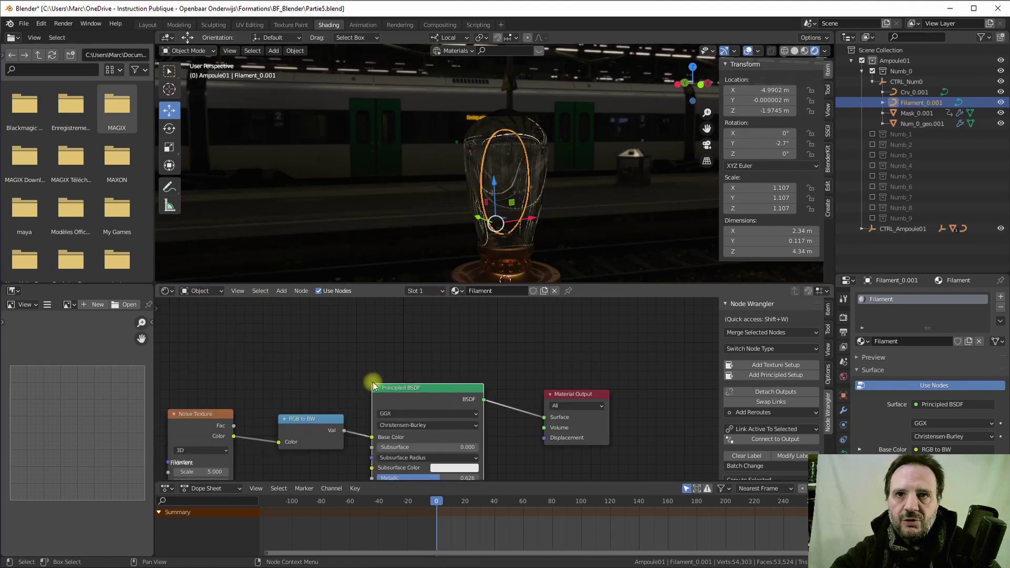
- Align the Noise Texture, RGB to BW, Principled BSDF and Material Output nodes in a compact row
scroll(350, 377, "down", 2)
scroll(376, 347, "up", 3)
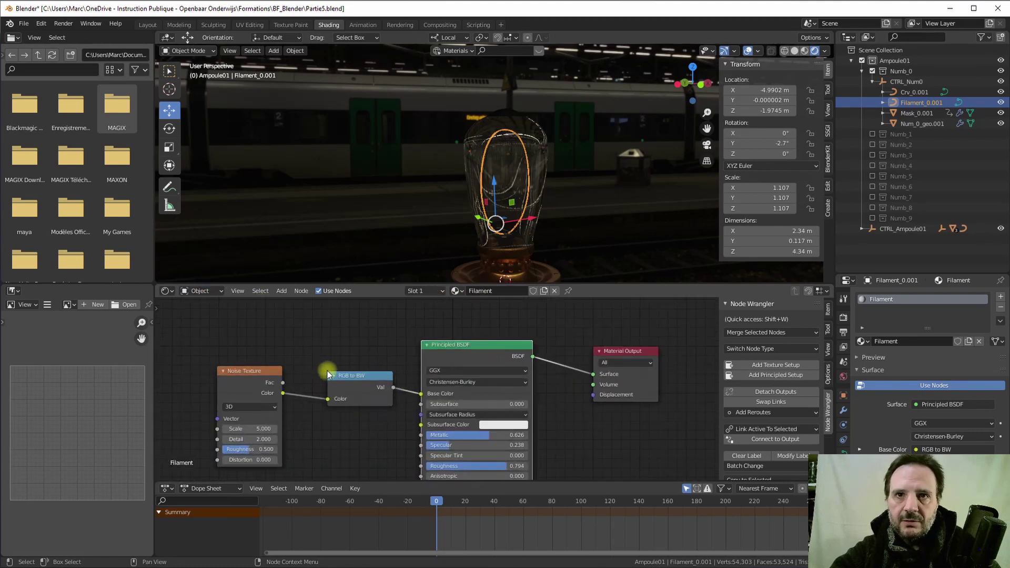
left_click_drag(253, 371, 253, 344)
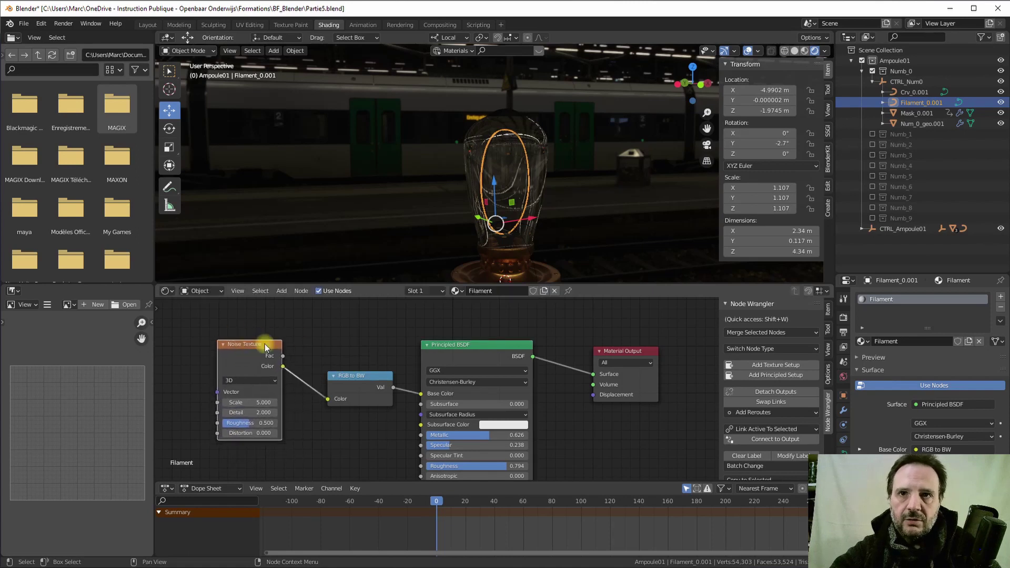
left_click_drag(352, 372, 326, 343)
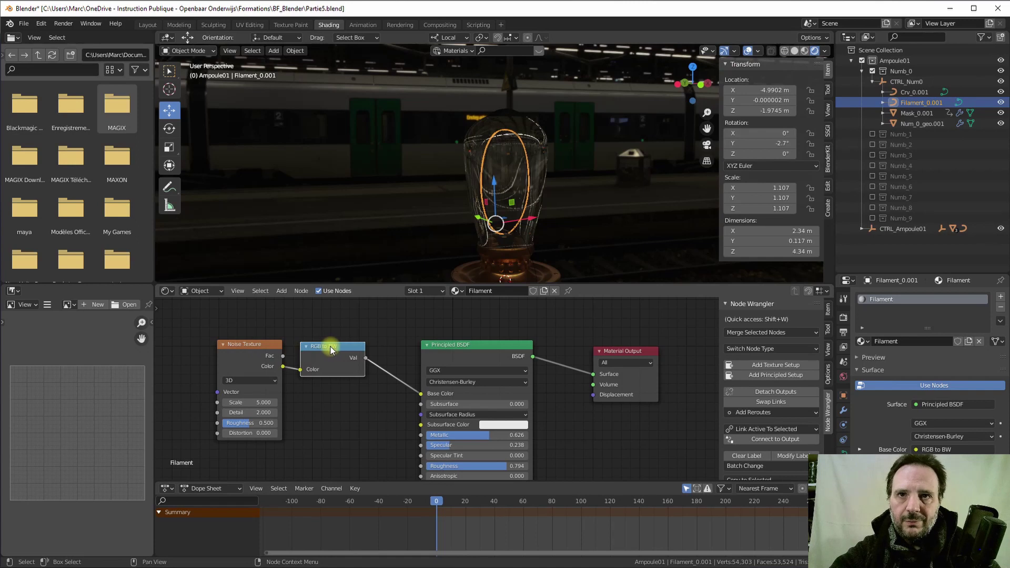
left_click_drag(332, 352, 331, 353)
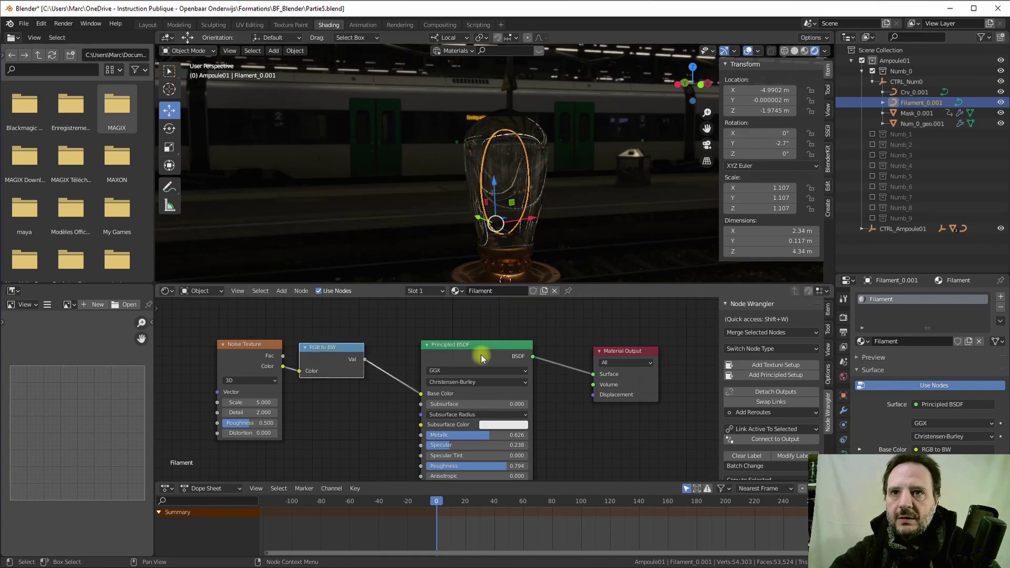
mouse_move(481, 358)
left_mouse_down()
mouse_move(476, 331)
mouse_move(460, 330)
mouse_move(480, 334)
mouse_move(455, 336)
mouse_move(467, 357)
left_mouse_up()
scroll(479, 393, "down", 1)
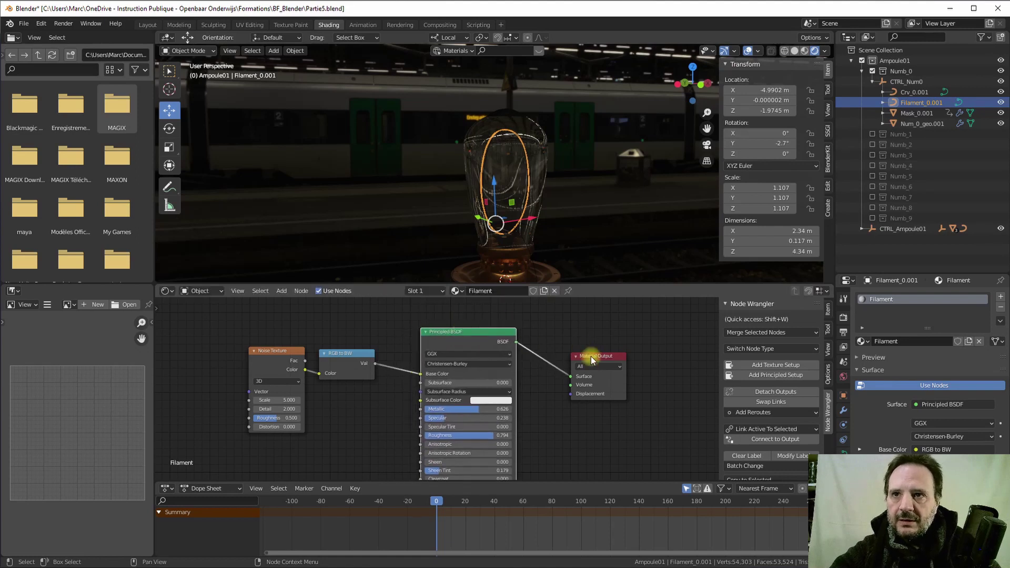
left_click_drag(591, 360, 572, 339)
scroll(542, 397, "down", 2)
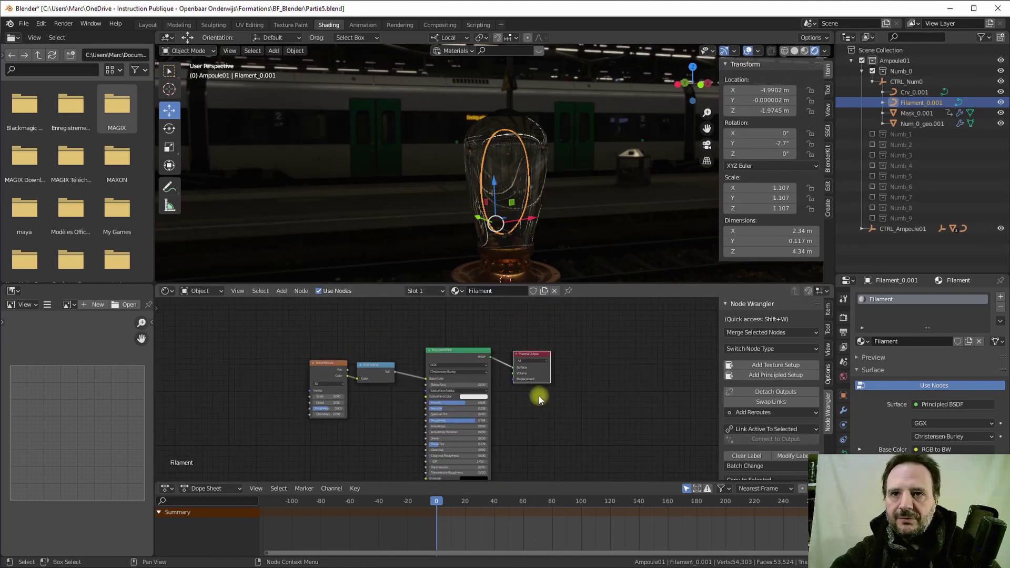
- Spread out the Filament node tree by moving Material Output and Noise Texture further outward and nudging Principled BSDF
scroll(537, 396, "down", 2)
mouse_move(523, 395)
middle_mouse_down()
mouse_move(528, 357)
mouse_move(526, 376)
middle_mouse_up()
scroll(408, 361, "up", 2)
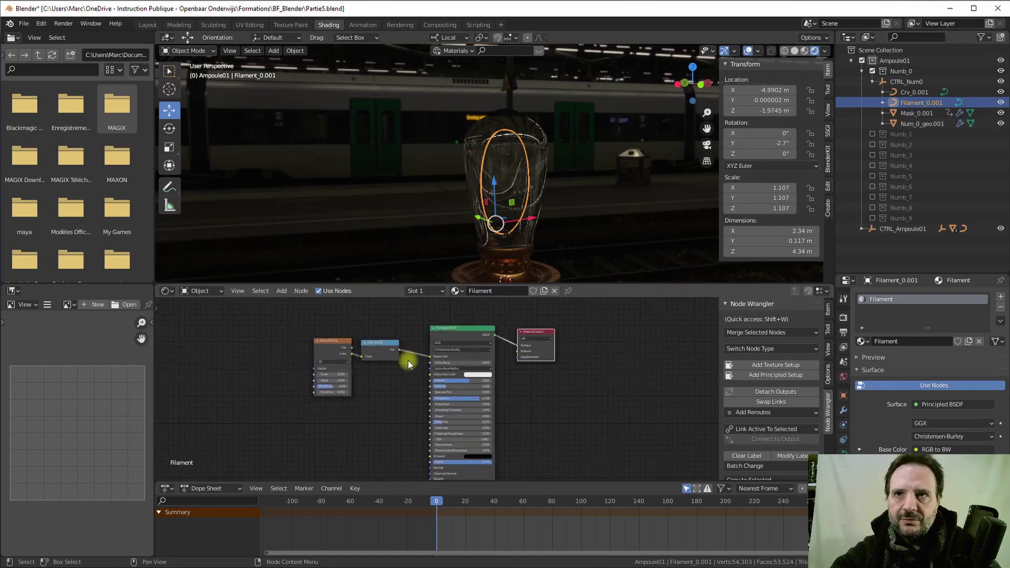
scroll(408, 364, "up", 2)
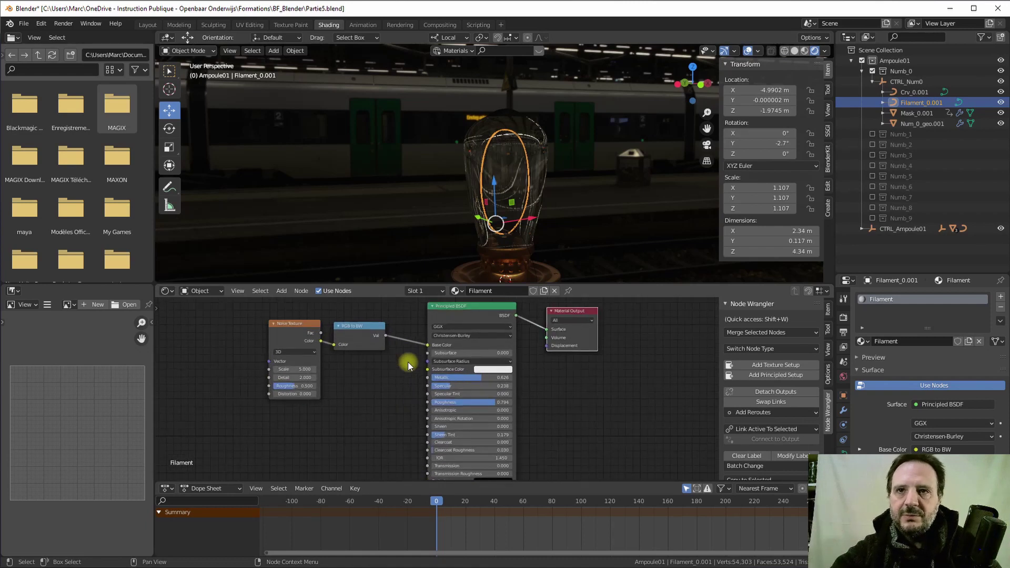
left_click_drag(558, 311, 602, 320)
left_click_drag(457, 306, 450, 310)
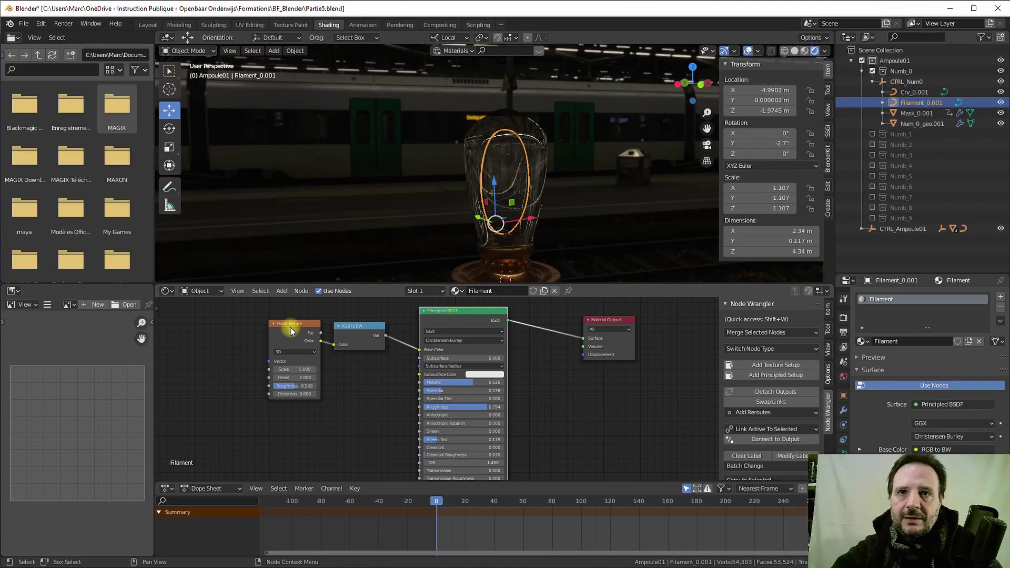
left_click_drag(291, 325, 268, 325)
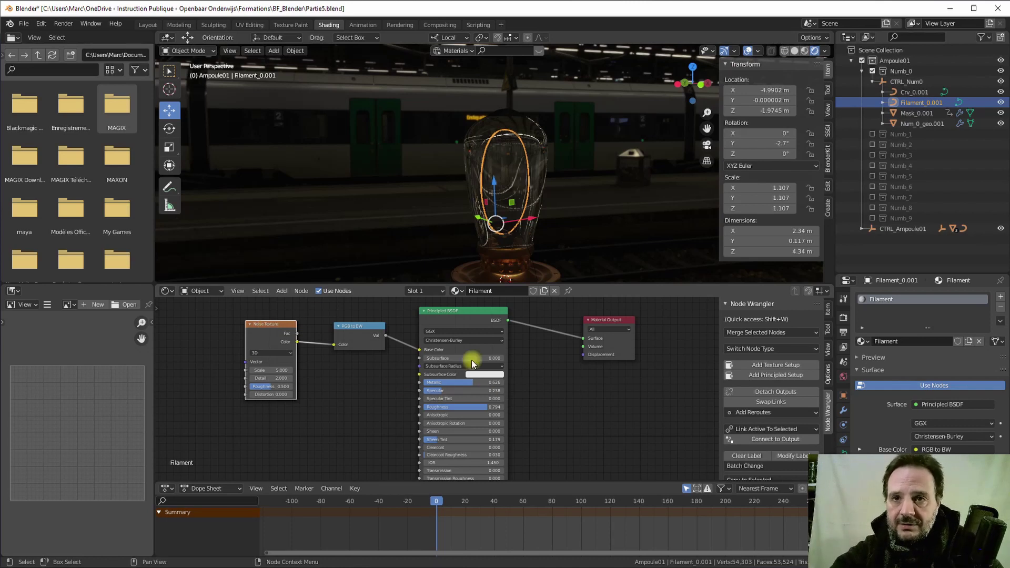
- Raise the Principled BSDF node slightly and shift Noise Texture and RGB to BW further away from it
scroll(456, 380, "down", 2)
left_click_drag(444, 327, 450, 316)
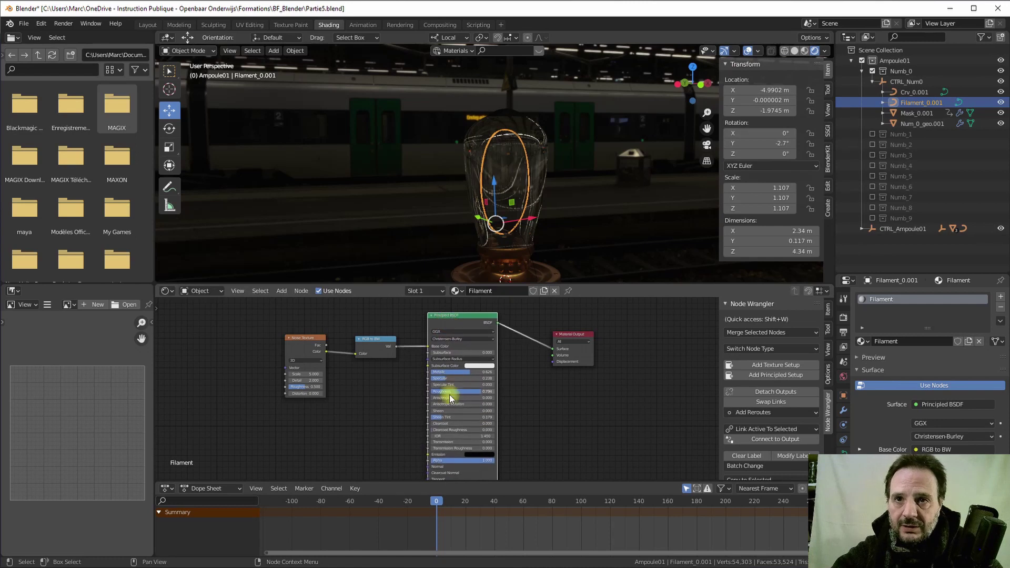
scroll(449, 392, "down", 2)
scroll(444, 390, "up", 5)
scroll(445, 393, "up", 2)
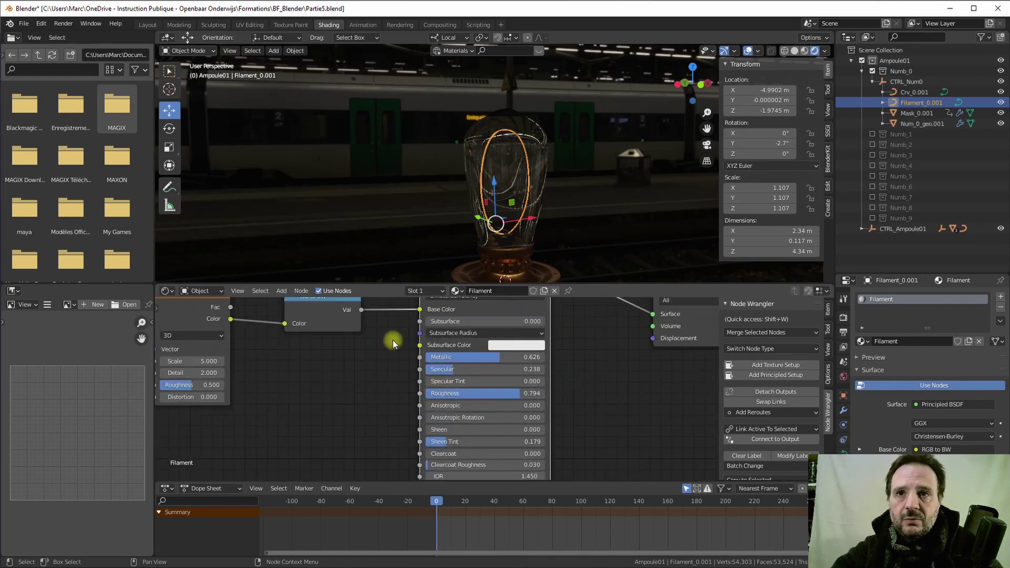
scroll(273, 316, "up", 1)
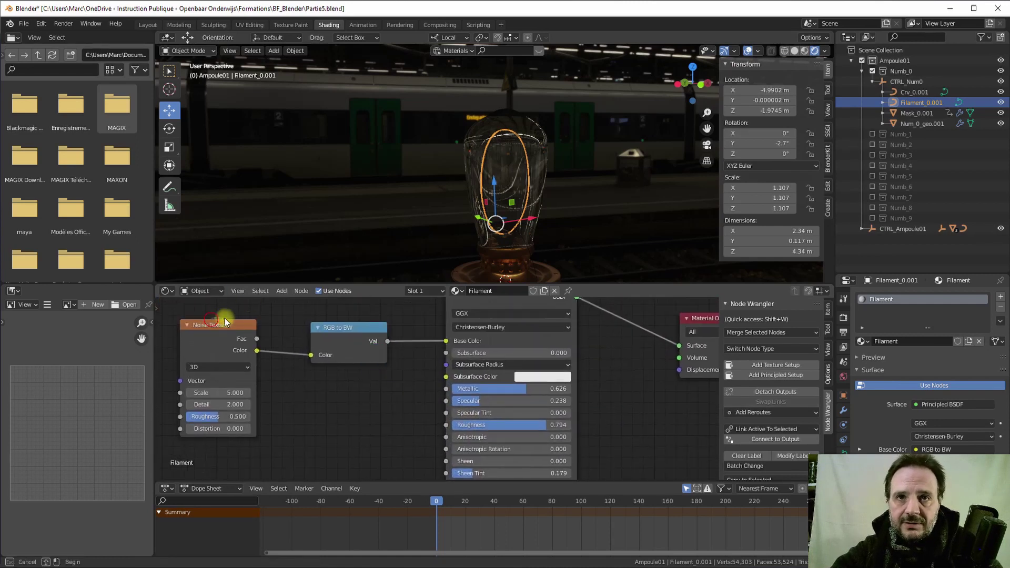
left_click_drag(202, 324, 192, 319)
left_click_drag(351, 329, 335, 326)
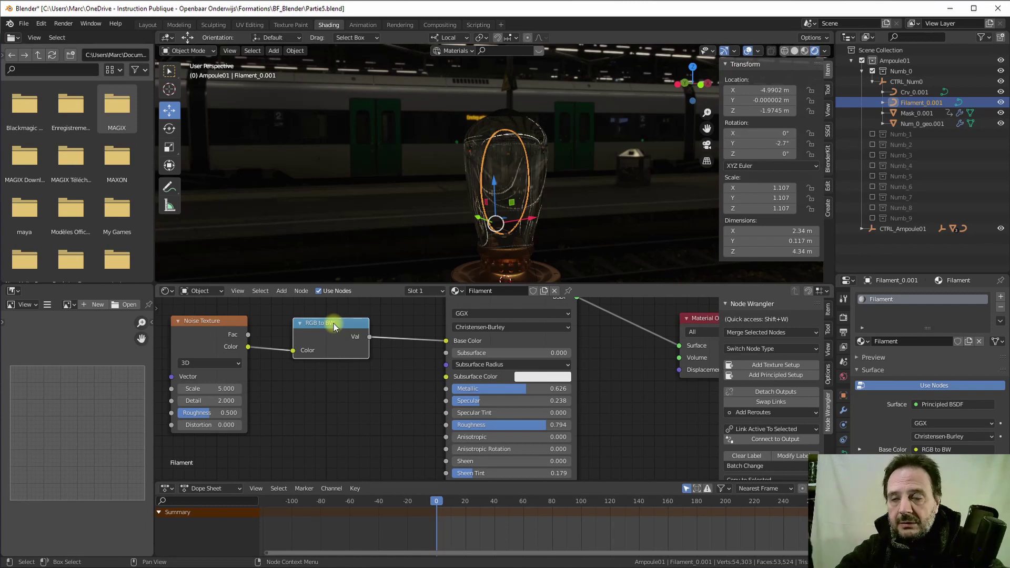
- Nudge the Material Output and Principled BSDF nodes slightly upward in the Filament node tree
scroll(419, 252, "down", 2)
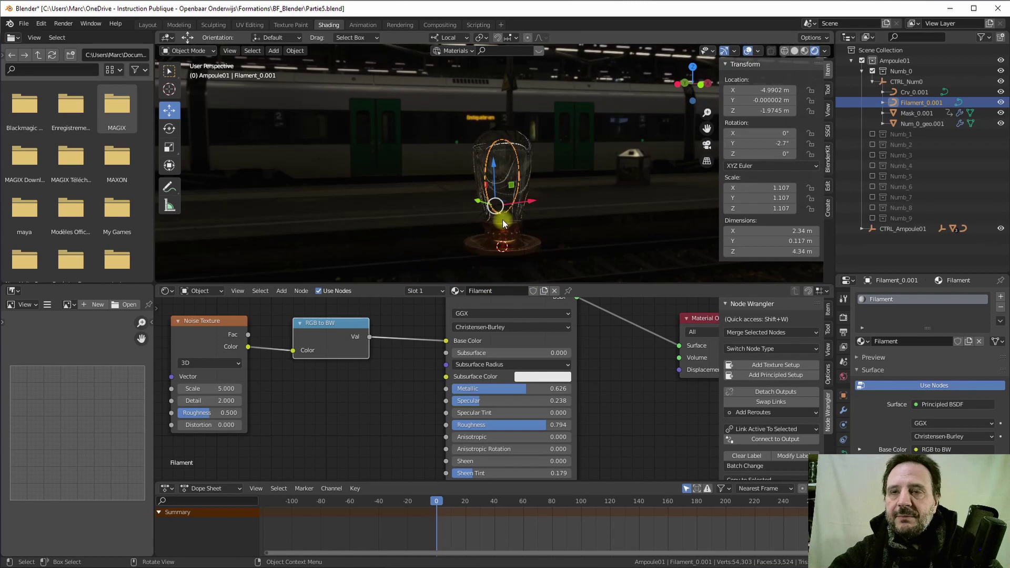
mouse_move(524, 206)
middle_mouse_down()
mouse_move(551, 210)
mouse_move(469, 211)
mouse_move(506, 210)
middle_mouse_up()
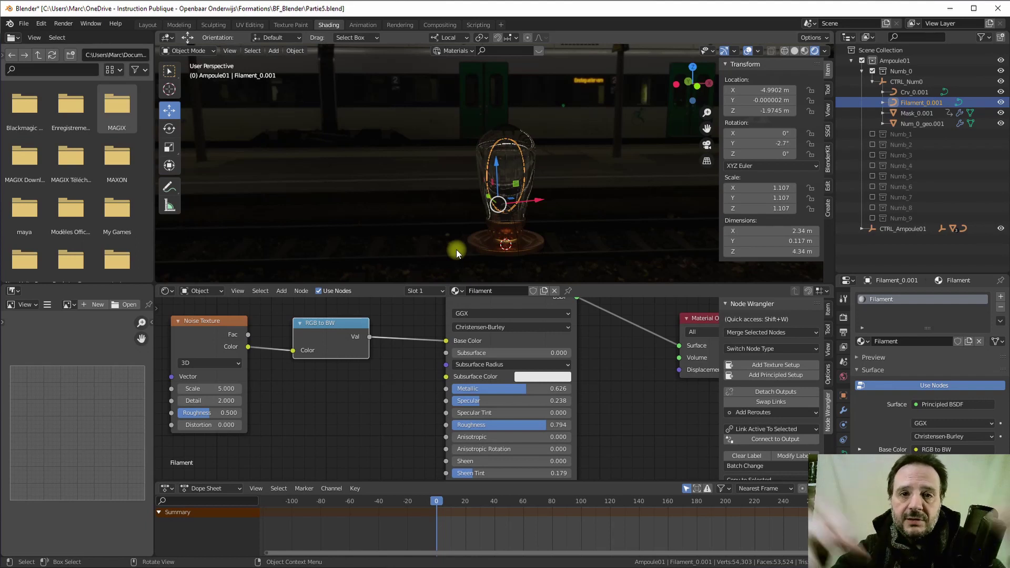
scroll(589, 307, "down", 6)
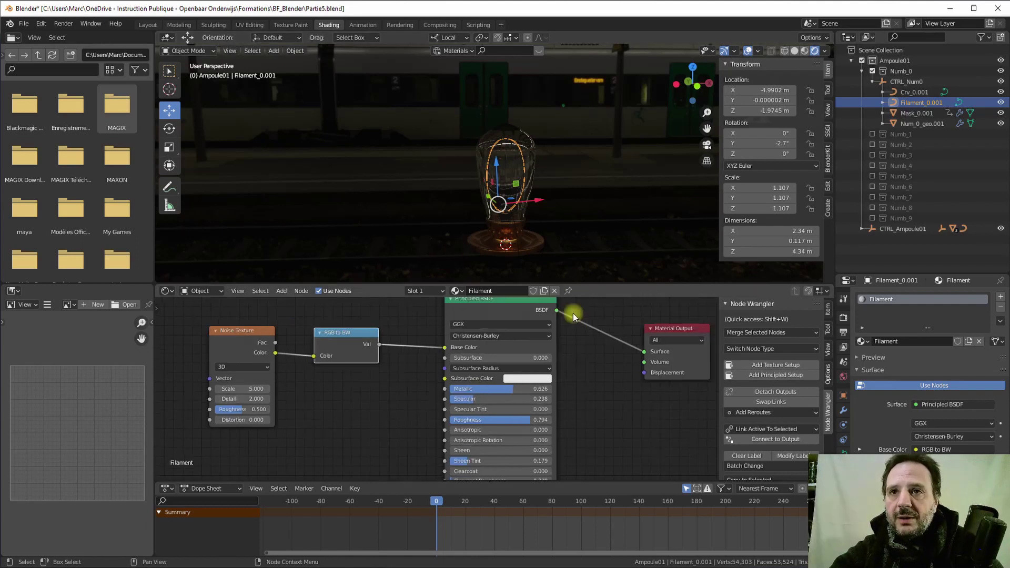
middle_click_drag(529, 349, 505, 329)
scroll(505, 329, "down", 2)
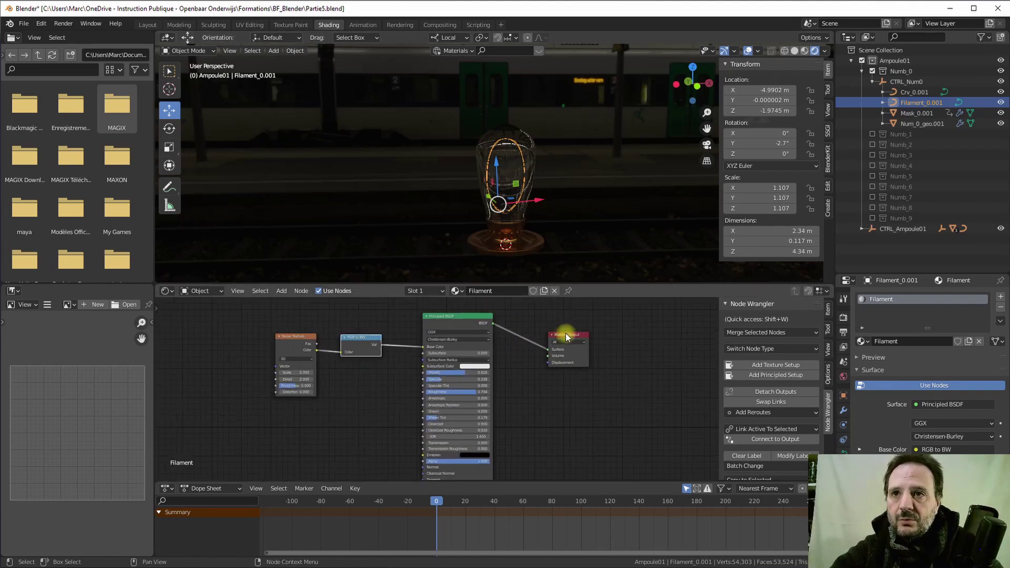
left_click_drag(568, 330, 571, 327)
left_click_drag(448, 321, 451, 318)
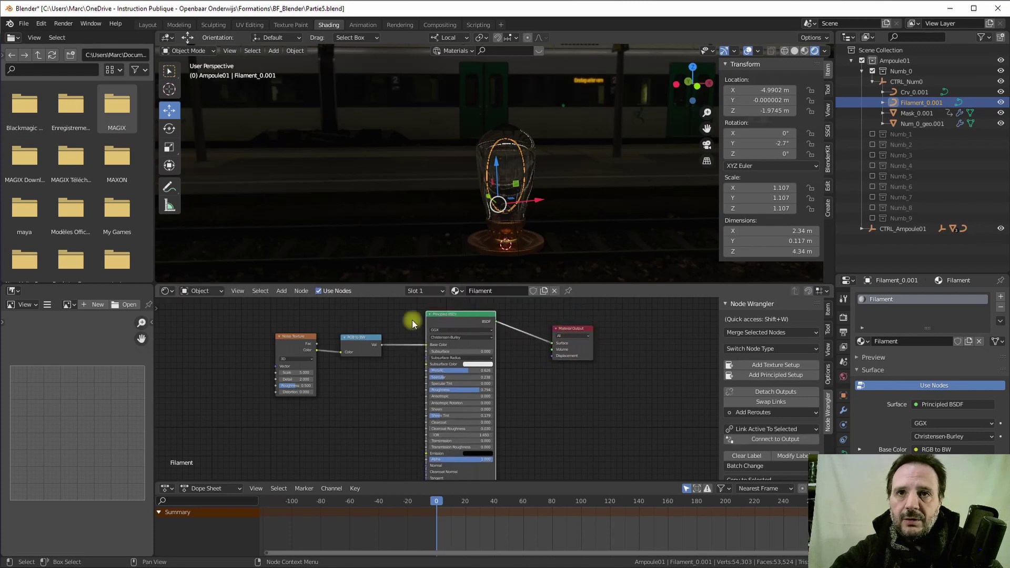
- Reposition RGB to BW, and move it together with Noise Texture closer to the Principled BSDF node
left_click_drag(354, 339, 338, 334)
left_click(300, 333)
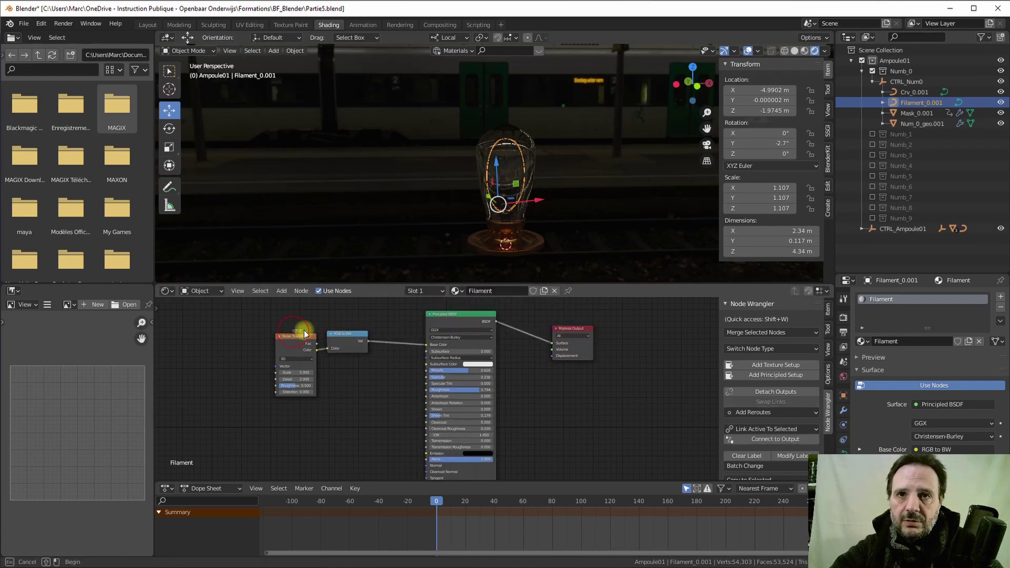
left_click(260, 290)
left_click_drag(264, 322, 386, 401)
mouse_move(304, 335)
left_mouse_down()
mouse_move(255, 327)
mouse_move(318, 338)
left_mouse_up()
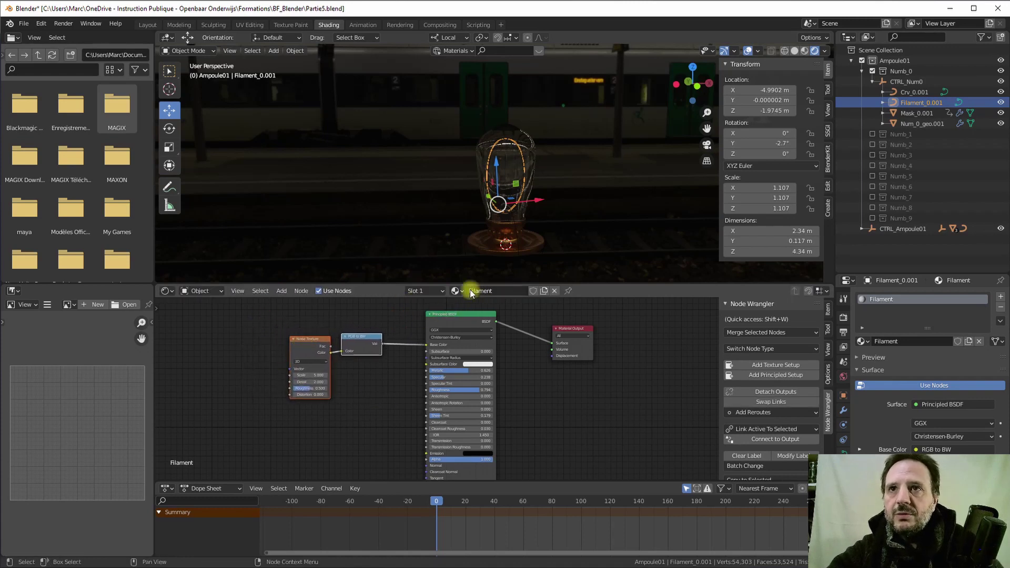
- Enable the excluded collections Numb_1 through Numb_9 in the outliner
scroll(502, 258, "up", 4)
scroll(500, 259, "up", 2)
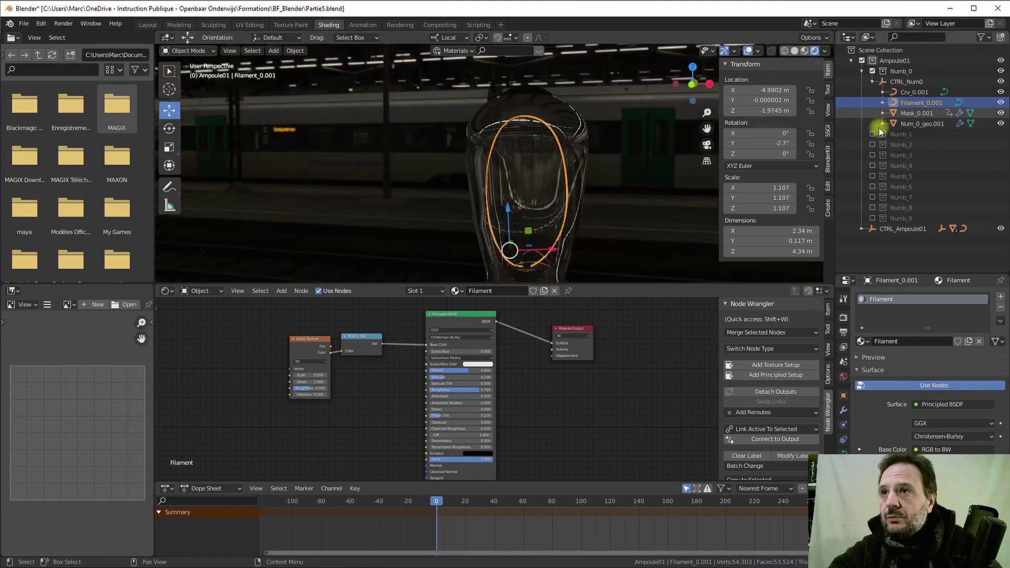
left_click(872, 135)
left_click(872, 146)
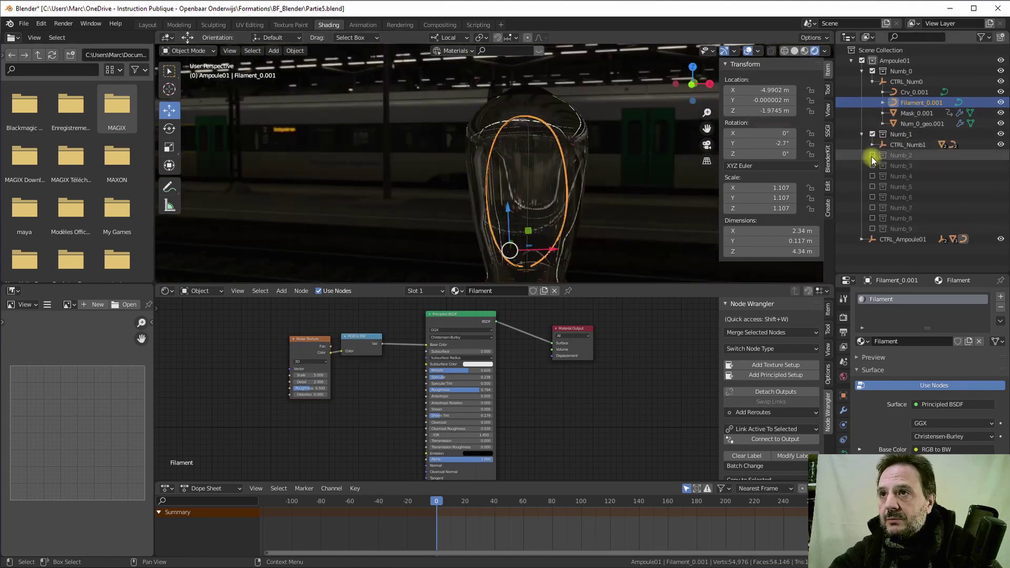
left_click(872, 165)
left_click(872, 187)
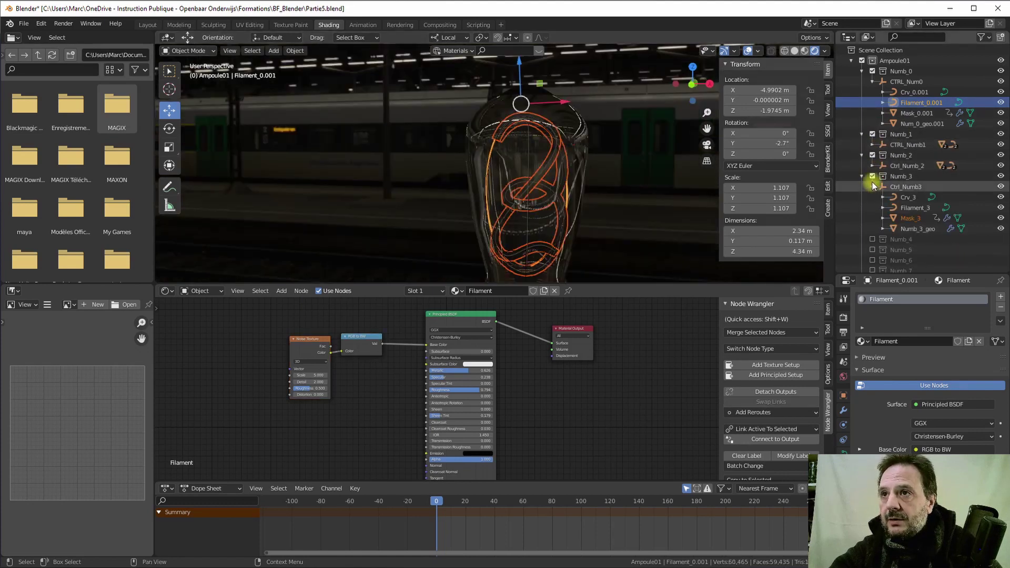
left_click(872, 187)
left_click(872, 198)
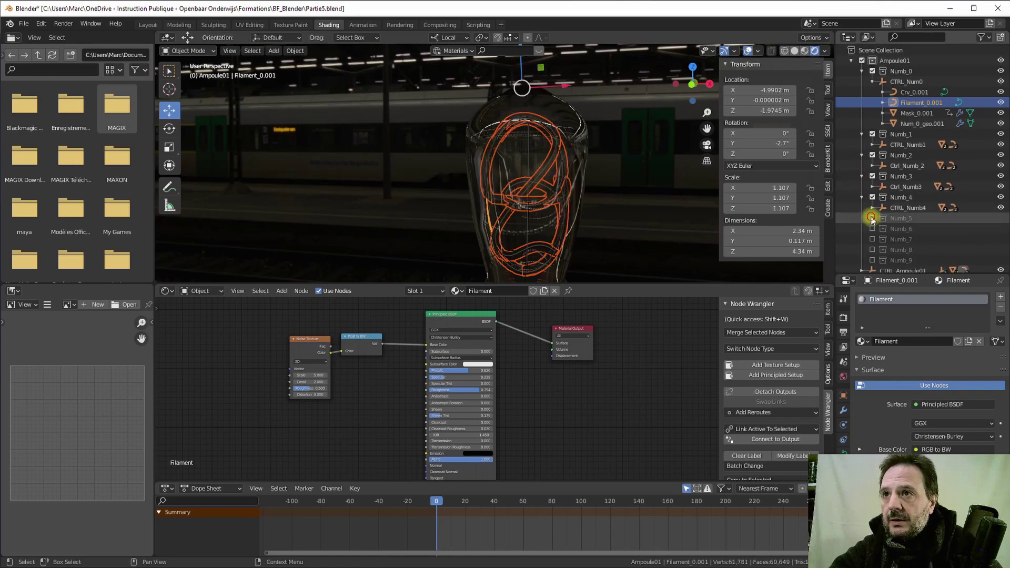
left_click(872, 218)
scroll(871, 220, "down", 1)
left_click(872, 221)
left_click(872, 242)
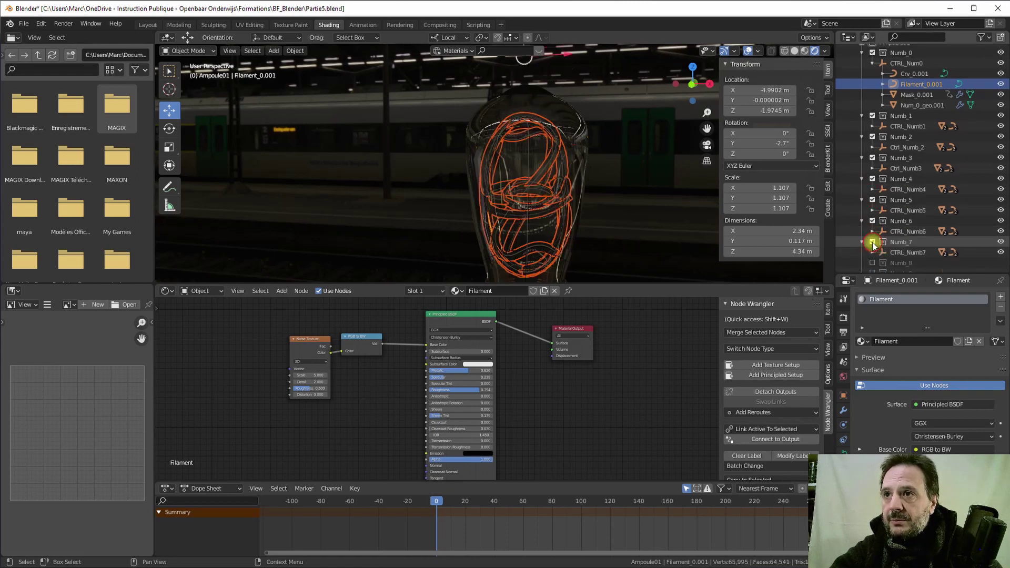
scroll(873, 245, "down", 1)
left_click(872, 242)
scroll(875, 252, "down", 1)
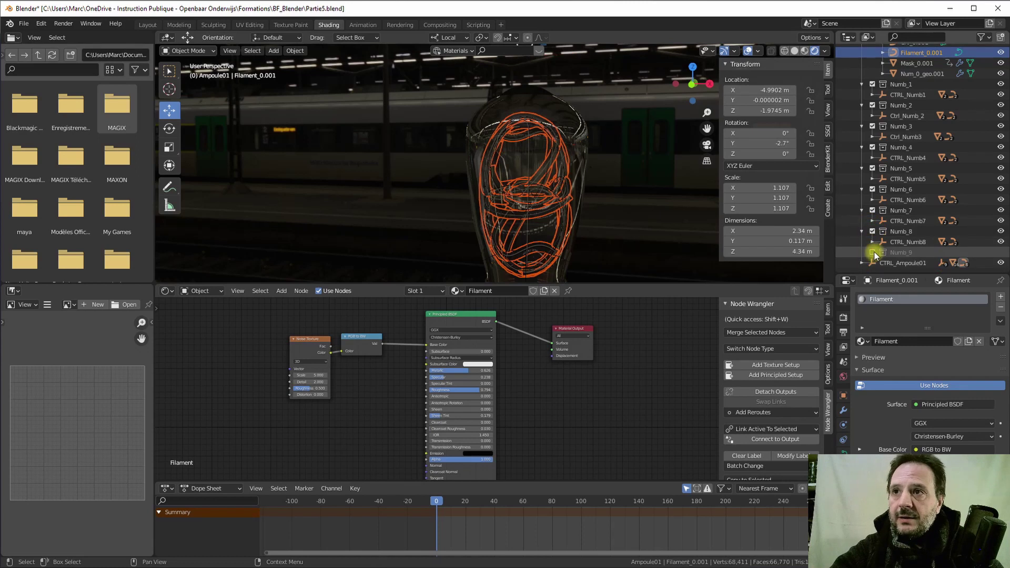
left_click(872, 252)
scroll(897, 179, "up", 3)
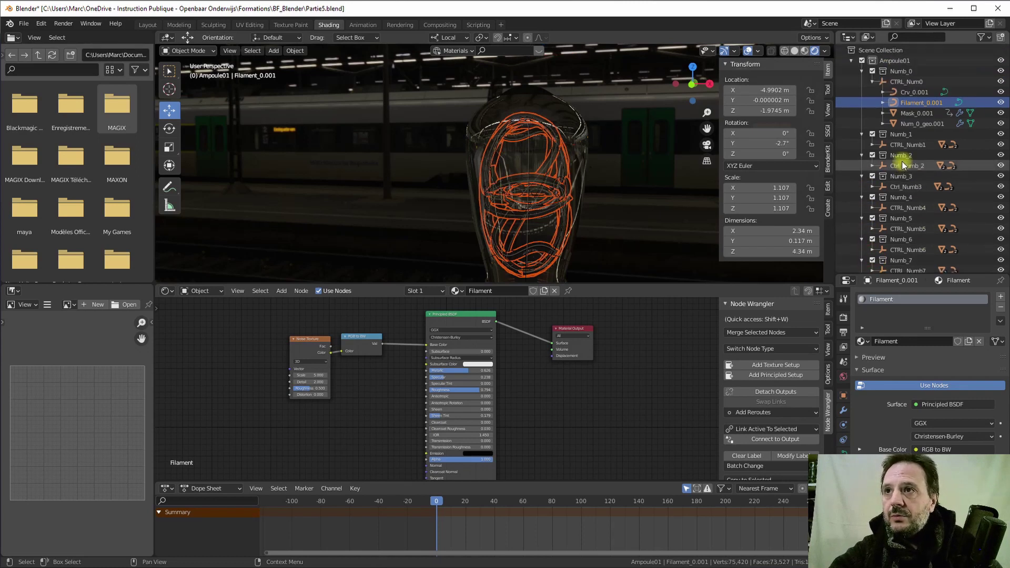
- Expand CTRL_Numb1 and Ctrl_Numb_2 in the outliner and select Filament_1 and Filament_2 together
left_click(873, 145)
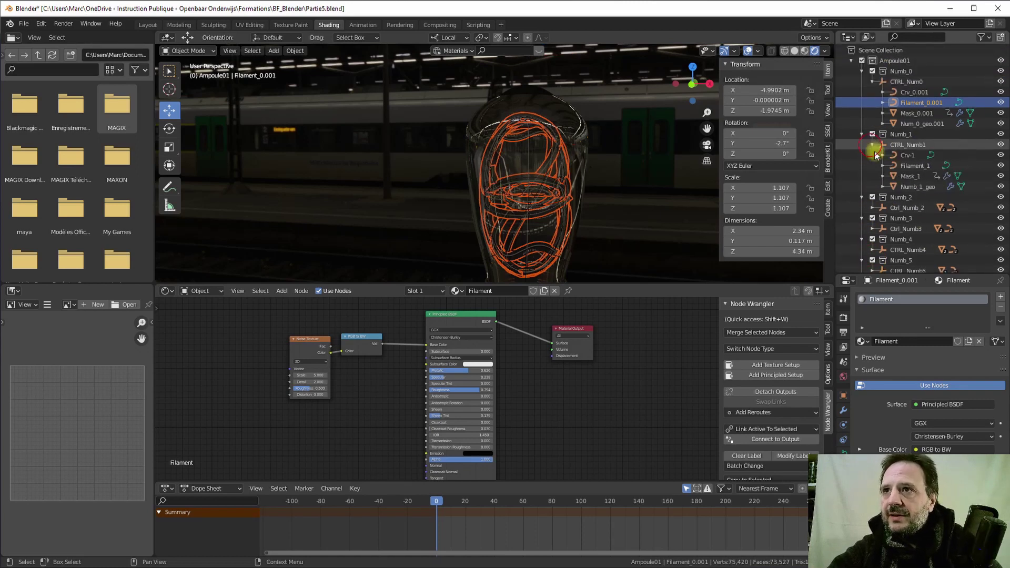
left_click(907, 168)
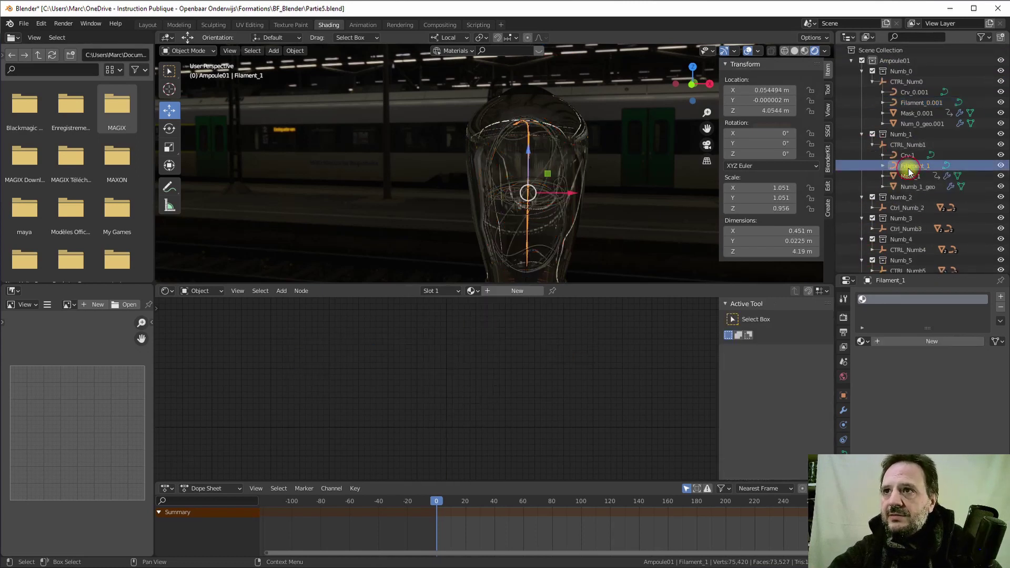
left_click(871, 208)
left_click(908, 228, "ctrl")
scroll(886, 198, "down", 1)
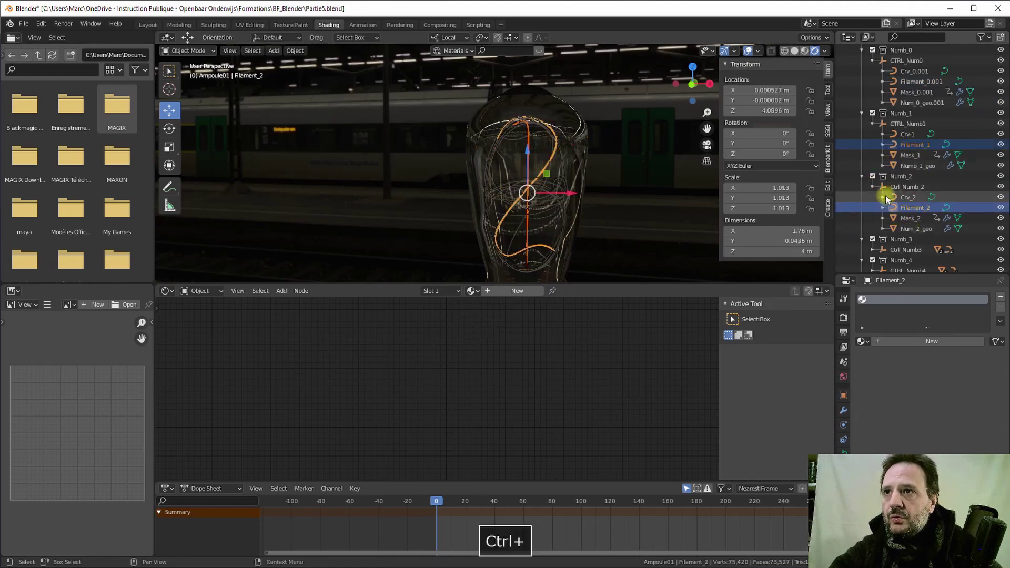
scroll(885, 198, "down", 3)
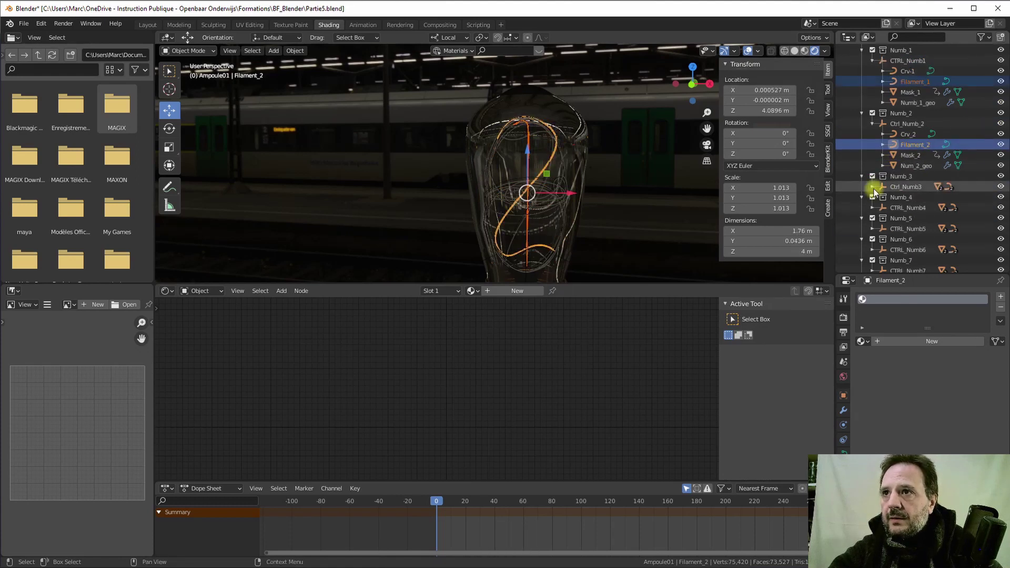
- Expand the number controllers from Ctrl_Numb3 through CTRL_Num9 in the outliner to expose their child objects
left_click(872, 186)
scroll(875, 215, "down", 2)
left_click(872, 208)
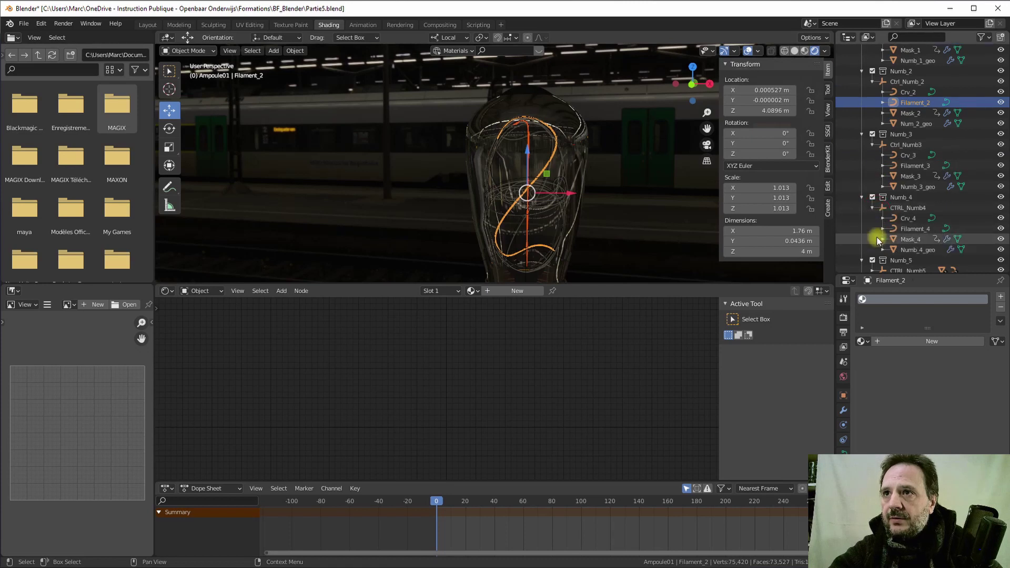
scroll(877, 235, "down", 3)
left_click(873, 208)
scroll(878, 234, "down", 1)
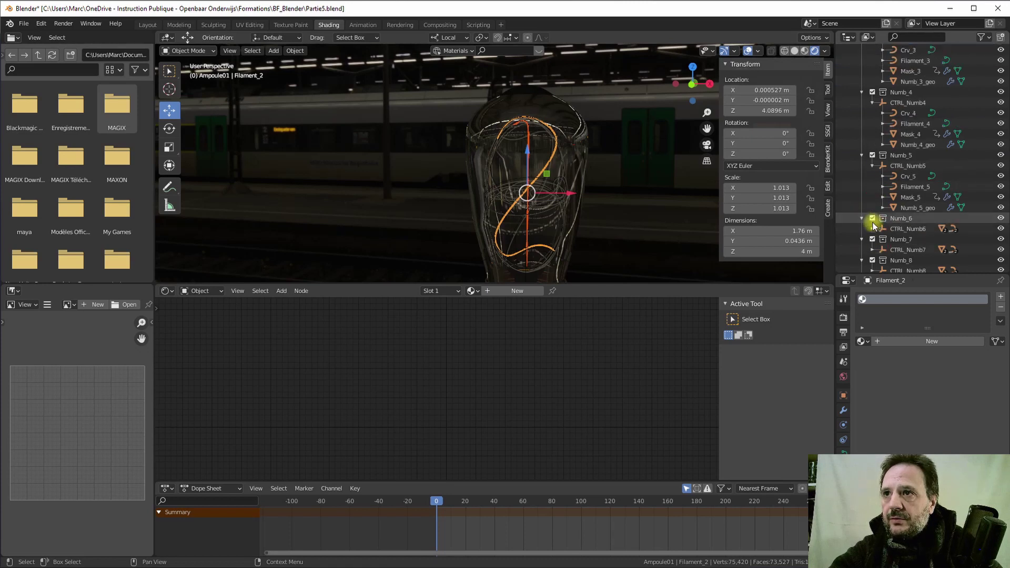
left_click(872, 250)
scroll(874, 245, "down", 5)
left_click(871, 210)
scroll(873, 224, "down", 2)
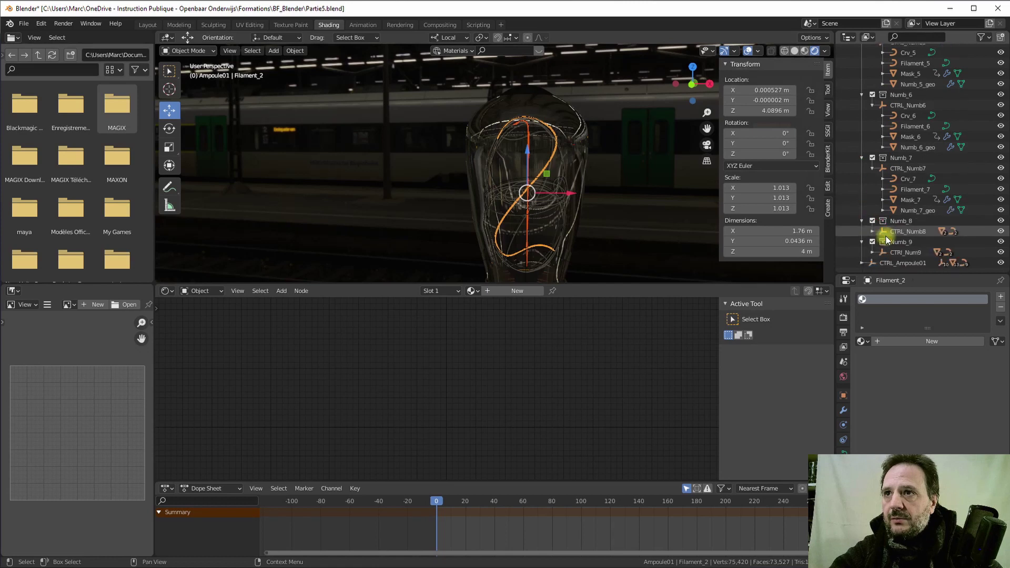
left_click(872, 231)
scroll(876, 231, "down", 2)
left_click(873, 252)
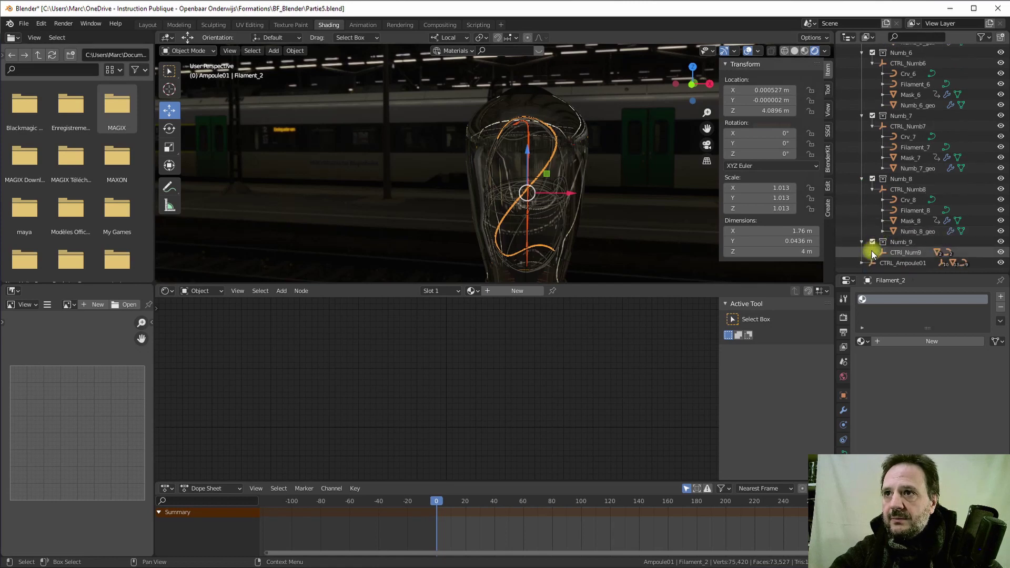
- Add the filaments from Filament_9 back through Filament_3 to the current selection
scroll(874, 252, "down", 2)
left_click(906, 232, "ctrl")
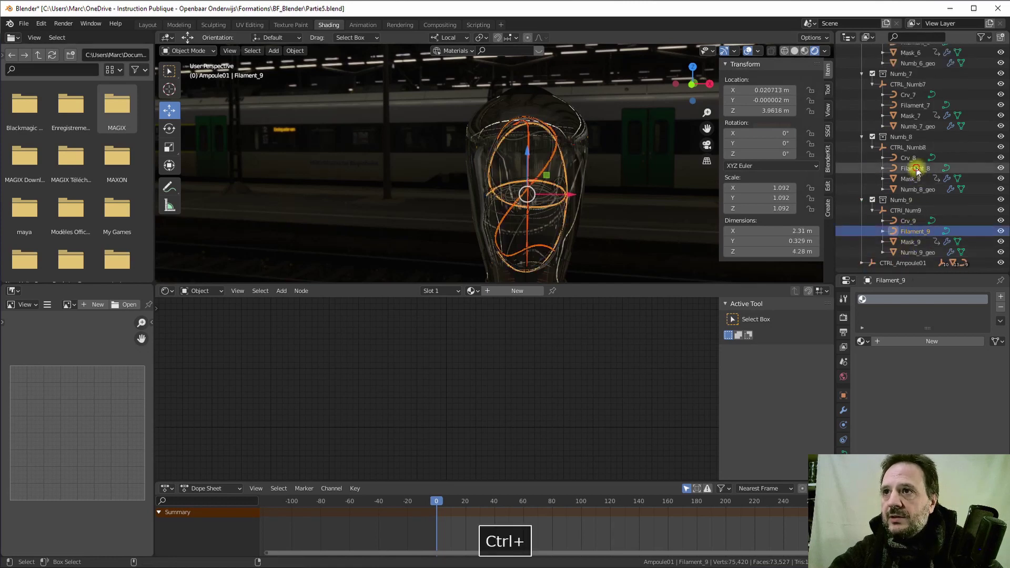
left_click(916, 168, "ctrl")
left_click(919, 106, "ctrl")
scroll(931, 126, "up", 3)
scroll(936, 126, "up", 3)
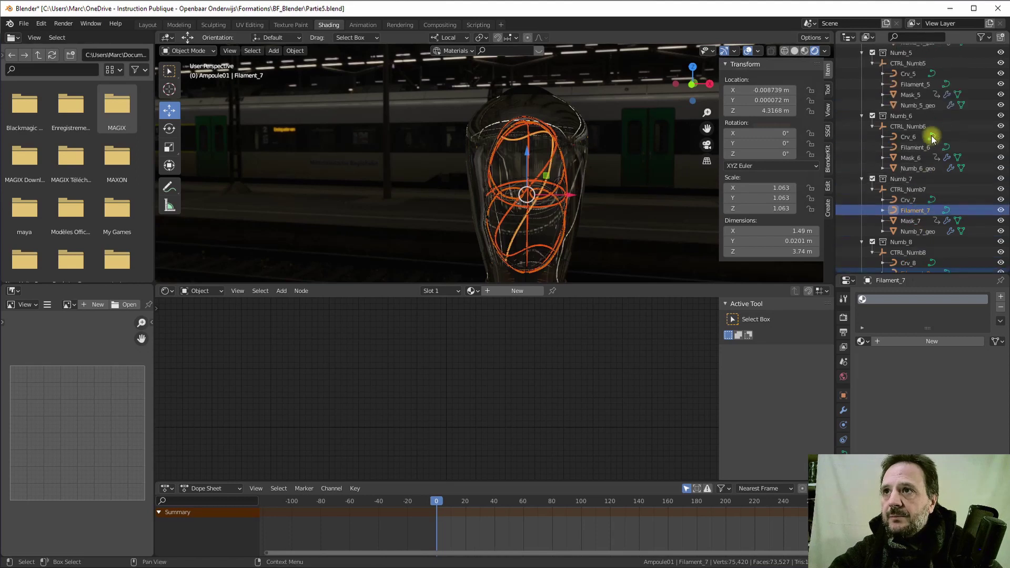
left_click(928, 105, "ctrl")
scroll(927, 105, "up", 4)
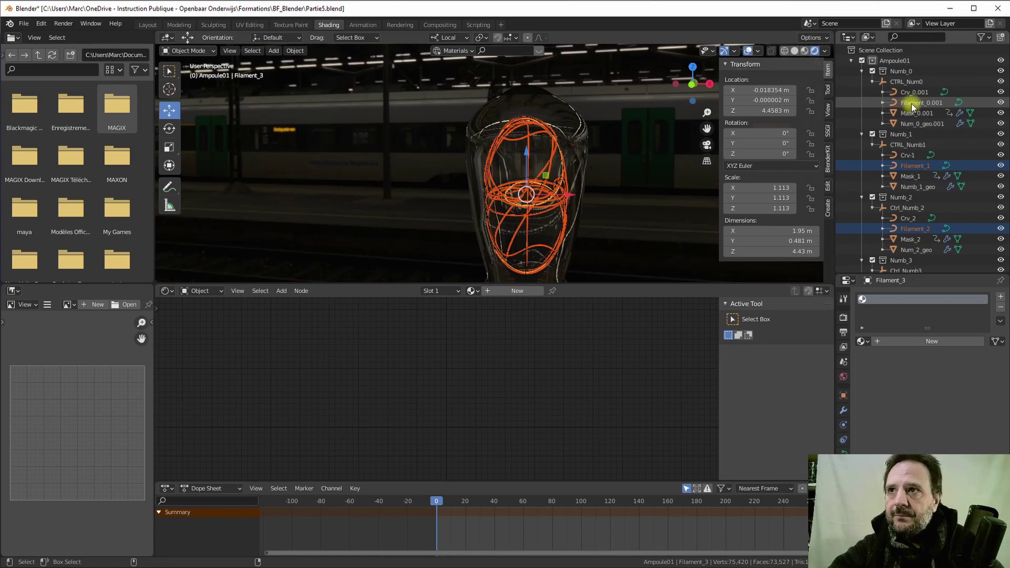
- Add Filament_0.001 as the active object and link its material to all the other selected filaments
left_click(911, 103, "ctrl")
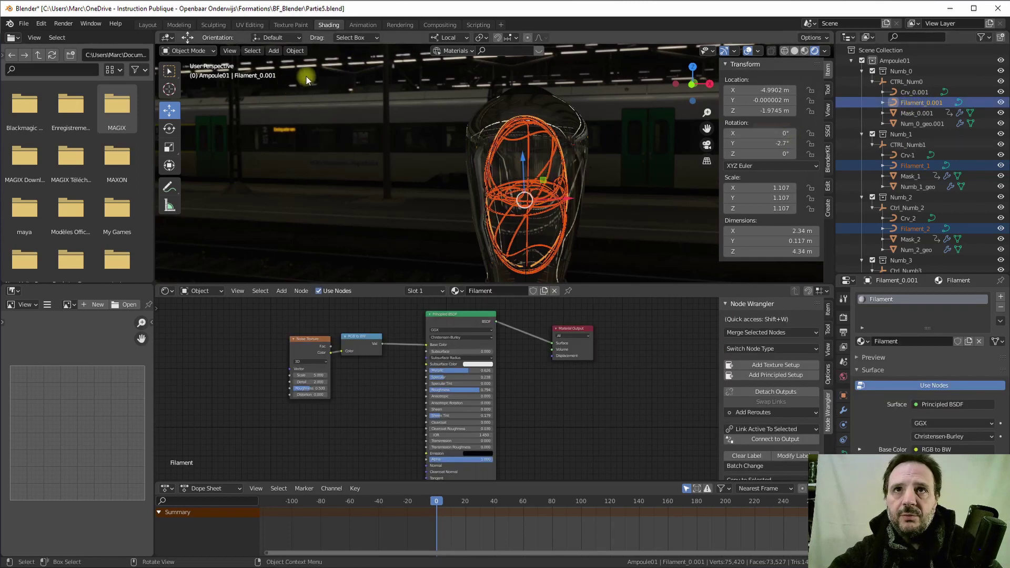
left_click(296, 51)
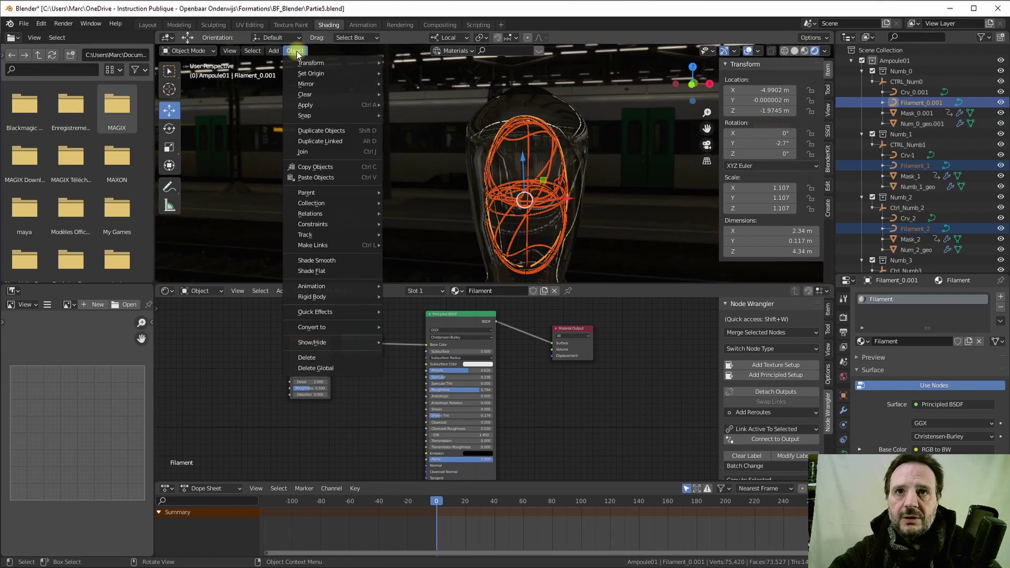
mouse_move(316, 245)
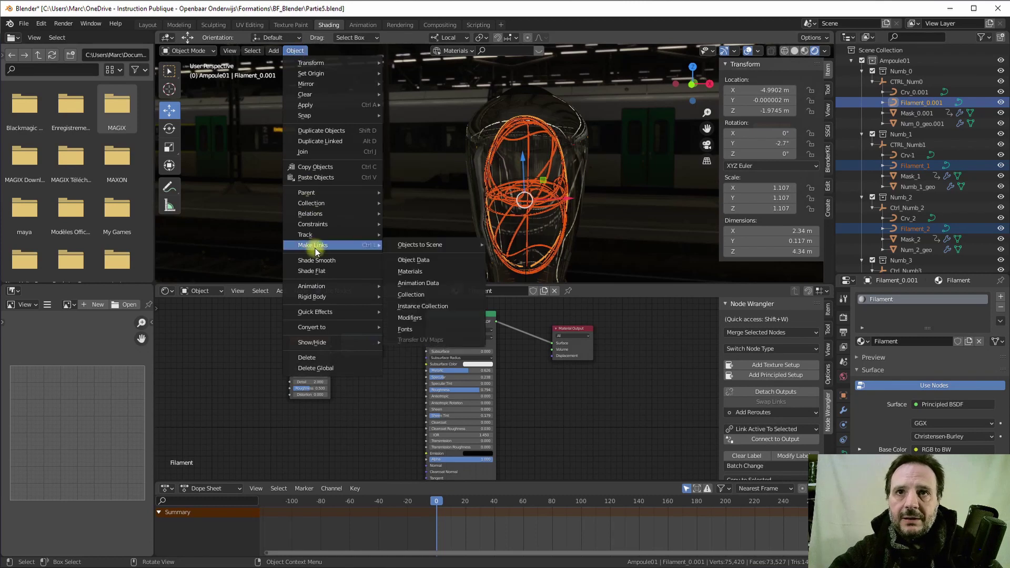
left_click(410, 272)
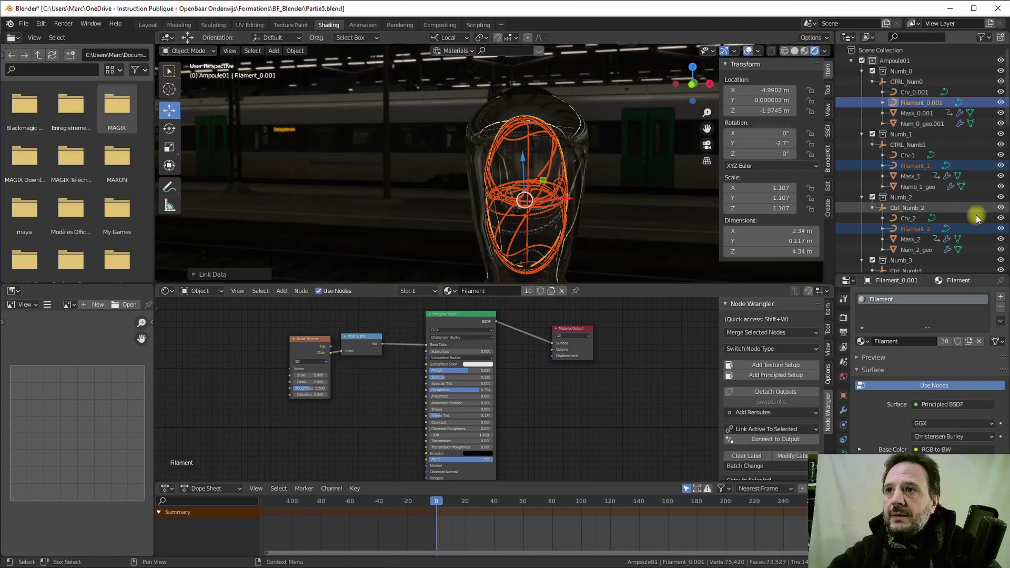
- Check the material on Filament_2 and Filament_3, and move the Material Output node slightly closer to the Principled BSDF
left_click(915, 228)
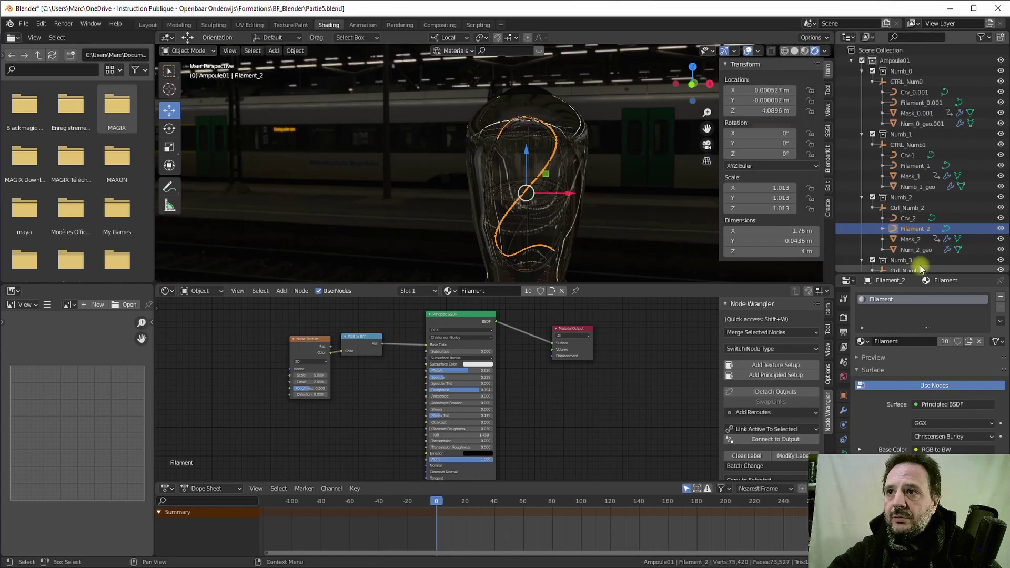
scroll(915, 261, "down", 3)
left_click(914, 229)
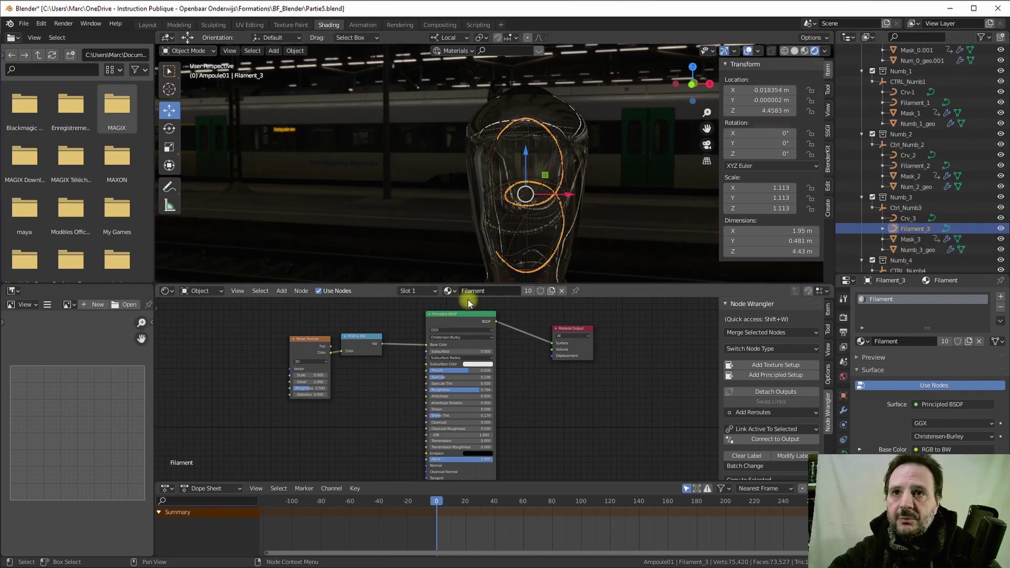
left_click_drag(571, 328, 559, 320)
middle_click_drag(558, 221, 585, 196)
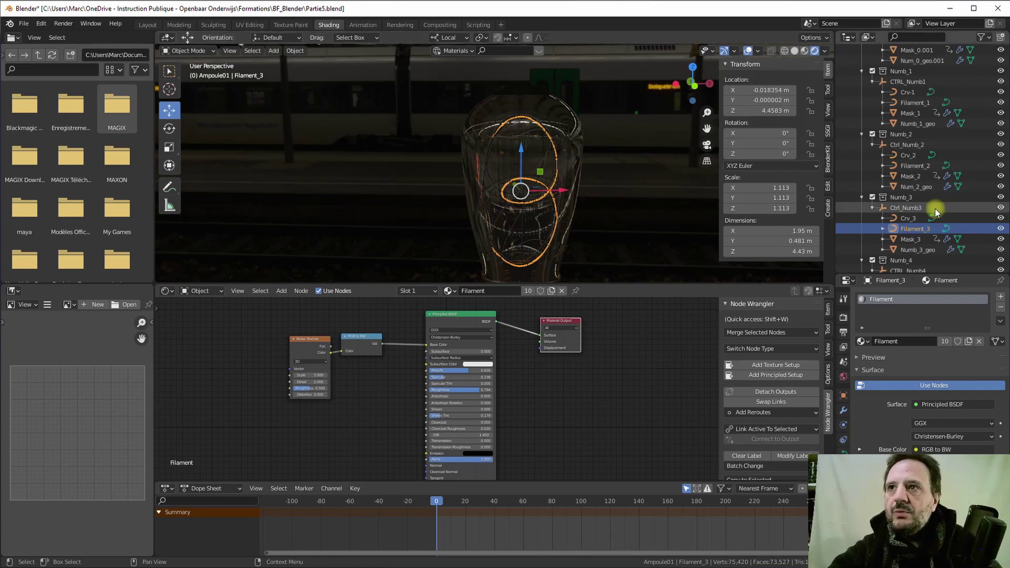
- Select the Num_0_geo.001 mesh in the Numb_0 collection
scroll(902, 159, "up", 3)
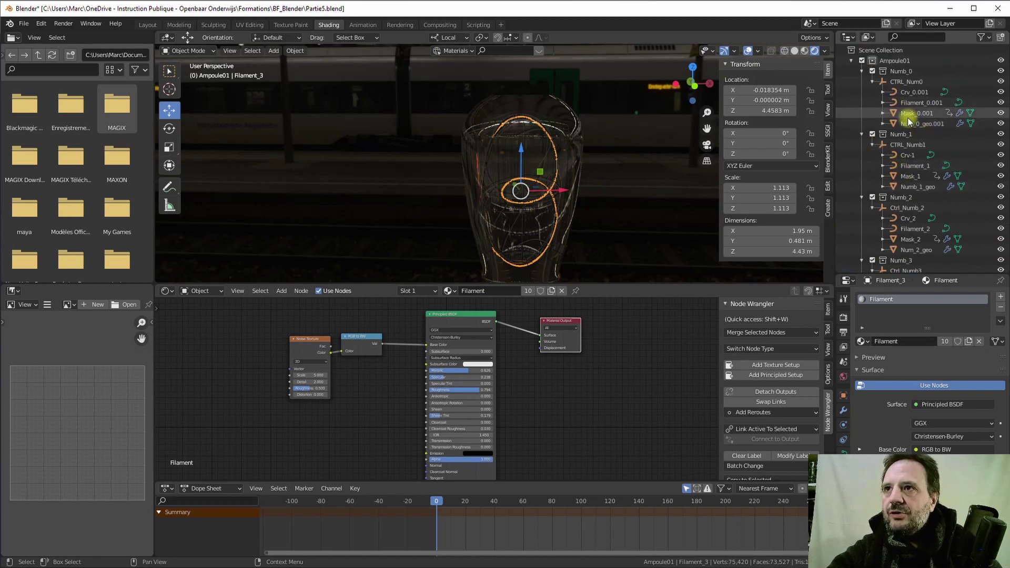
left_click(894, 125)
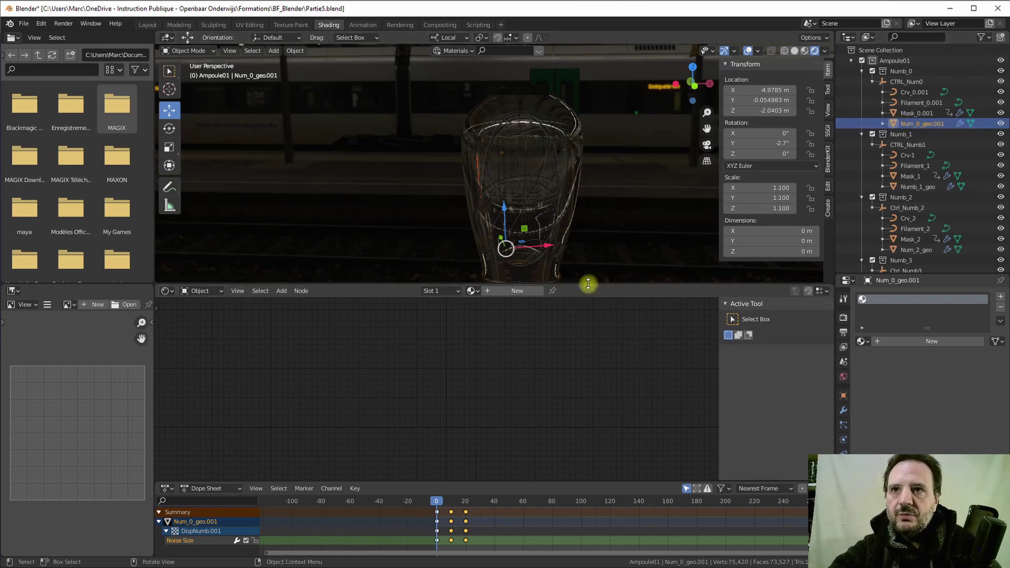
- Join the Dope Sheet area into the shader editor above it and enlarge the 3D viewport's height
left_click_drag(585, 284, 585, 280)
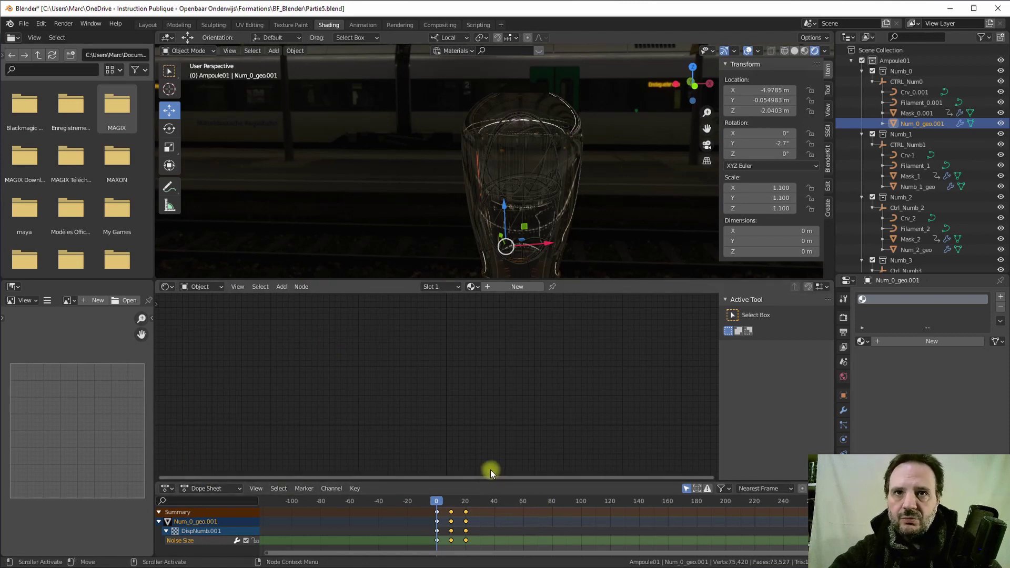
right_click(500, 480)
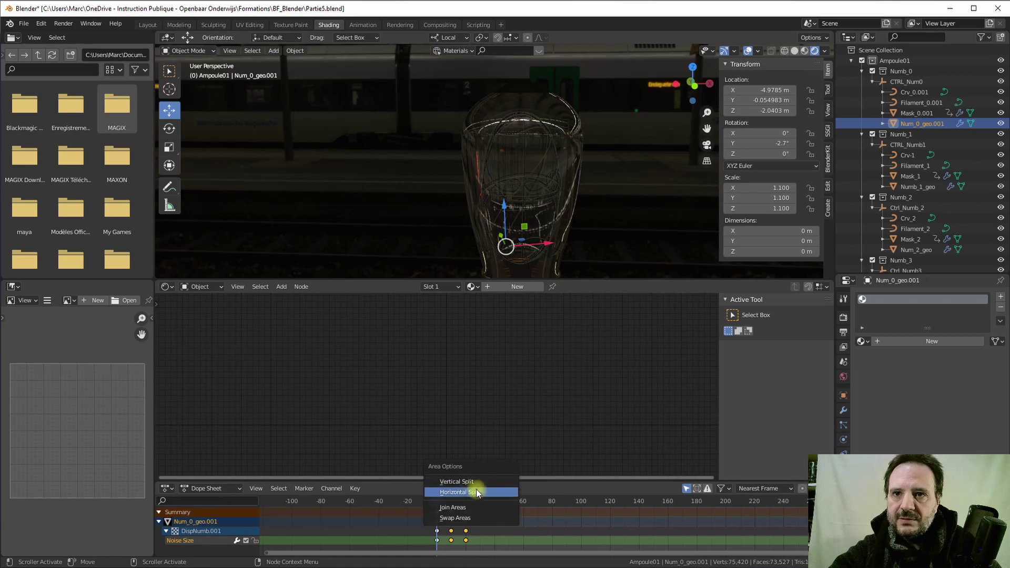
left_click(453, 507)
left_click(455, 514)
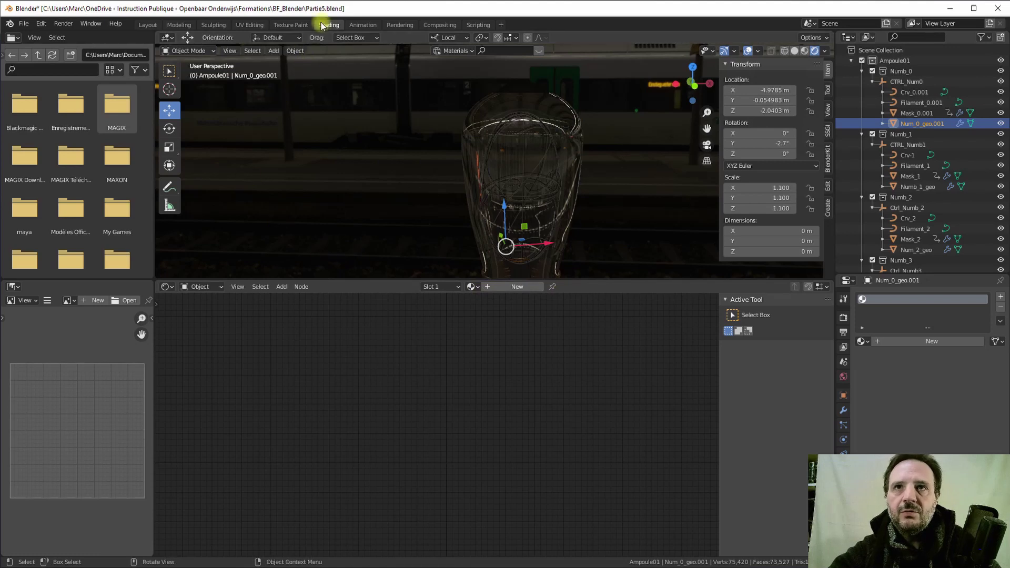
left_click_drag(429, 278, 413, 338)
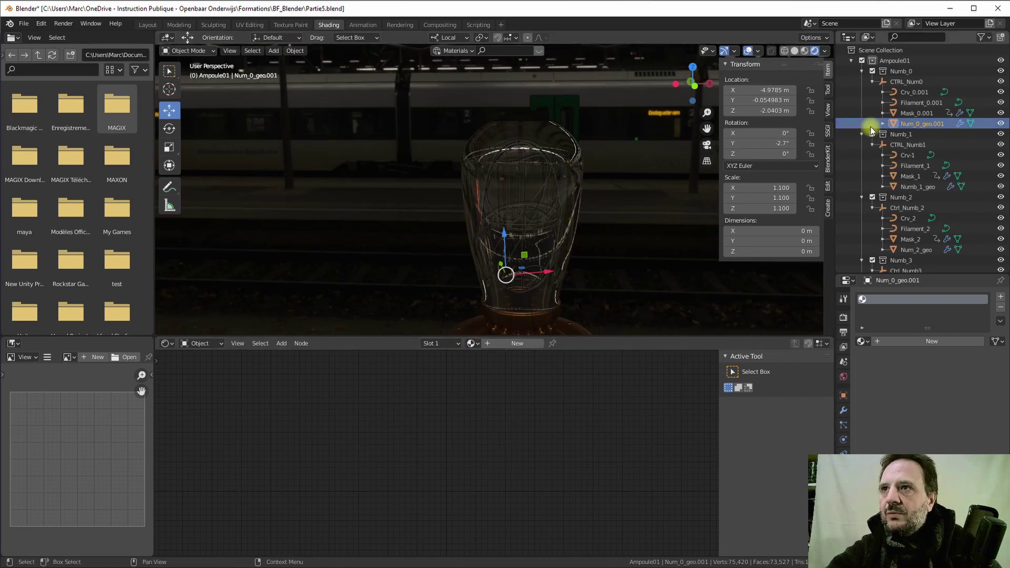
- Expand CTRL_Ampoule01 in the outliner and hide the Bulb object in the viewport
scroll(897, 242, "down", 10)
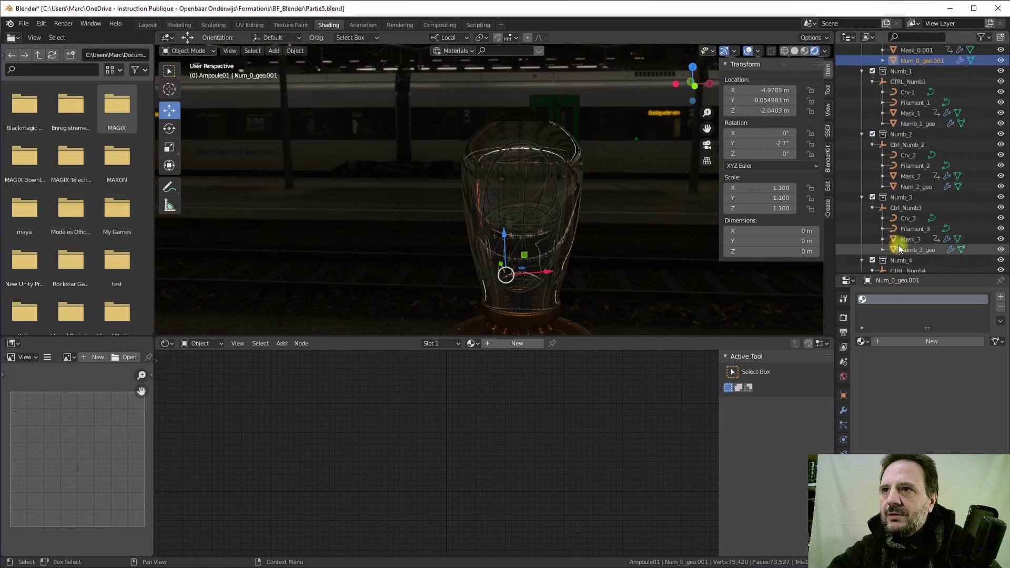
scroll(898, 245, "down", 5)
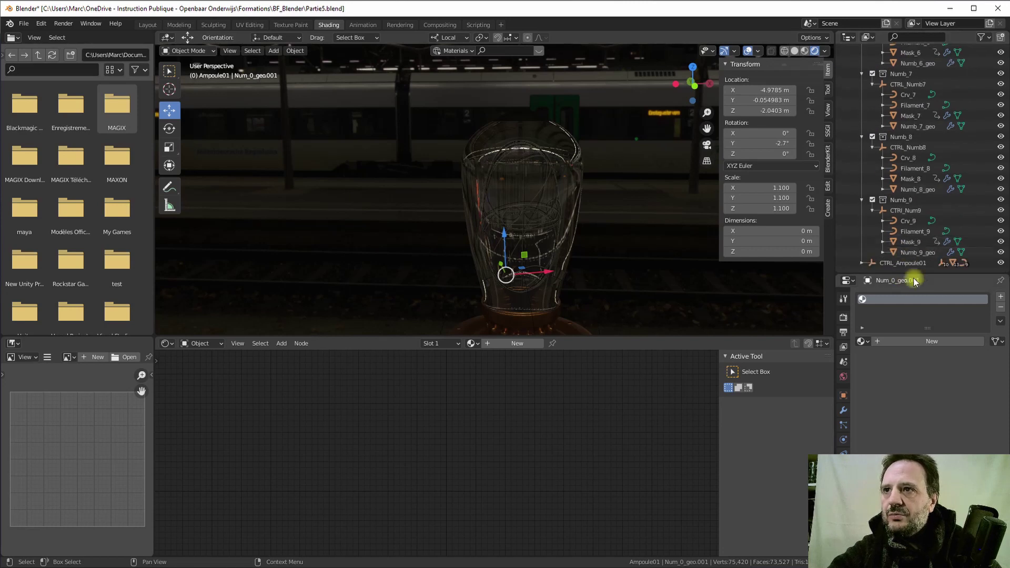
left_click(862, 263)
scroll(905, 255, "down", 4)
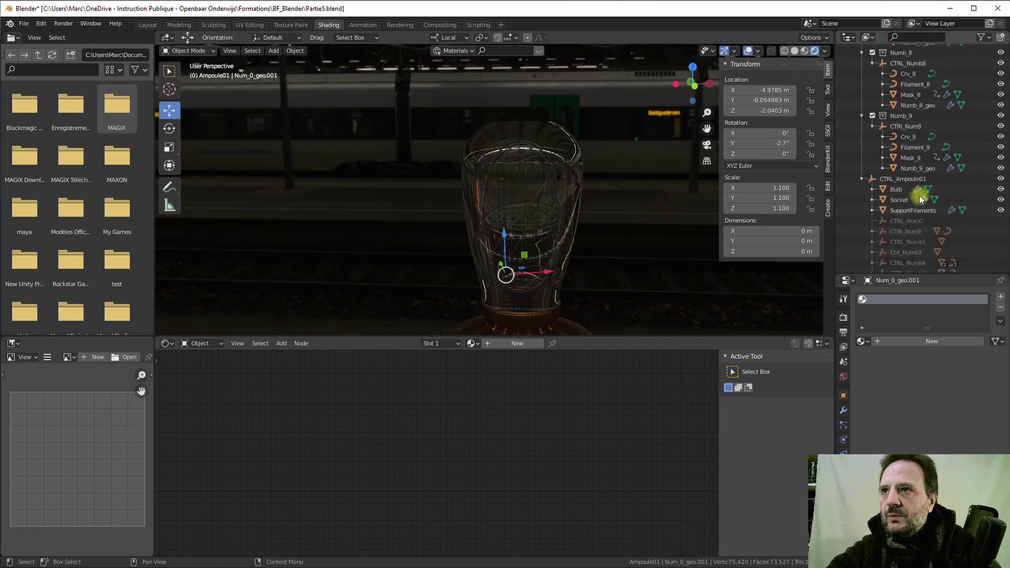
left_click(1000, 189)
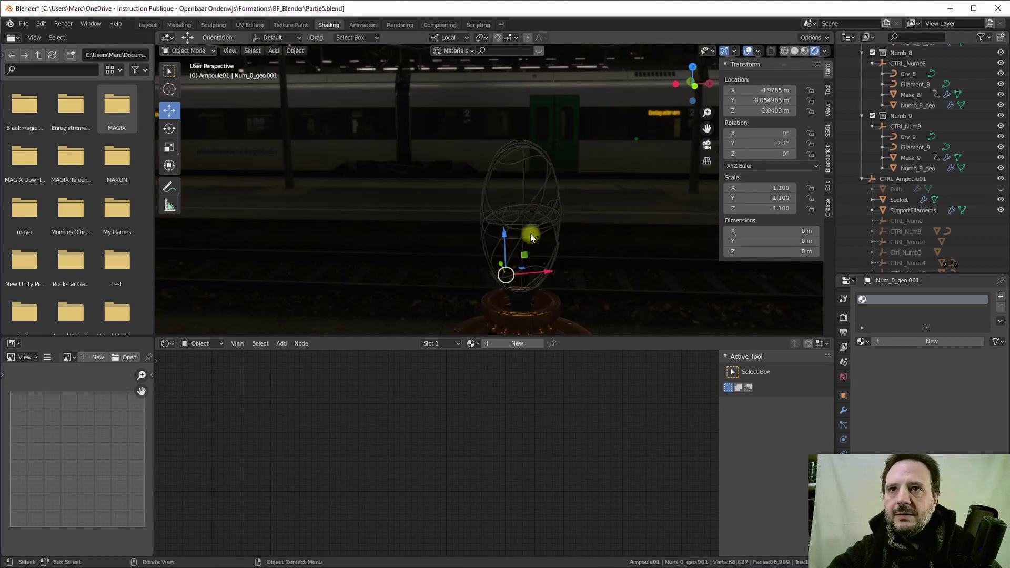
scroll(529, 234, "up", 2)
scroll(926, 155, "up", 2)
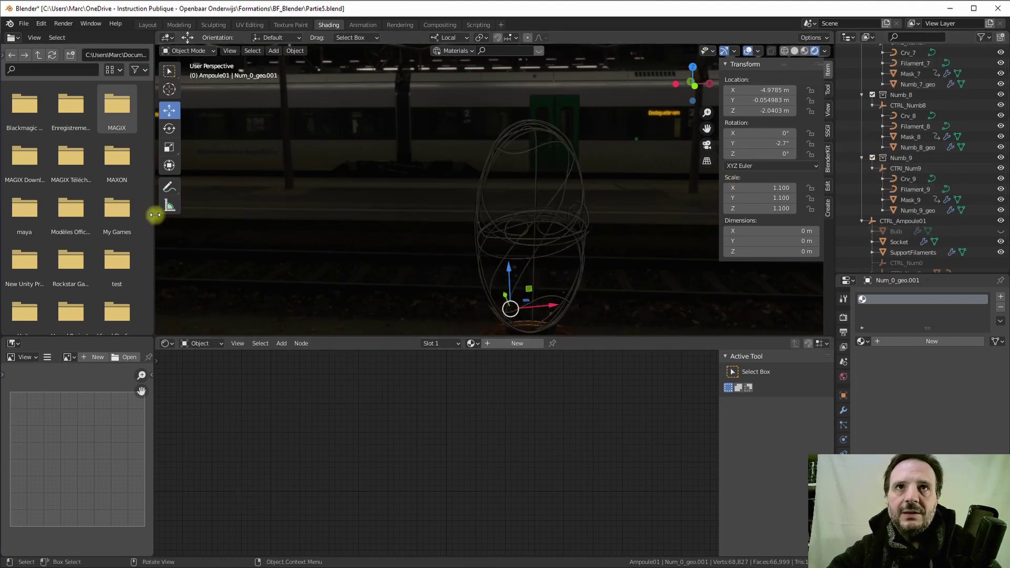
- Move the current frame to 6 using the Layout workspace's timeline, and return to the Shading workspace
left_click(150, 26)
left_click(341, 452)
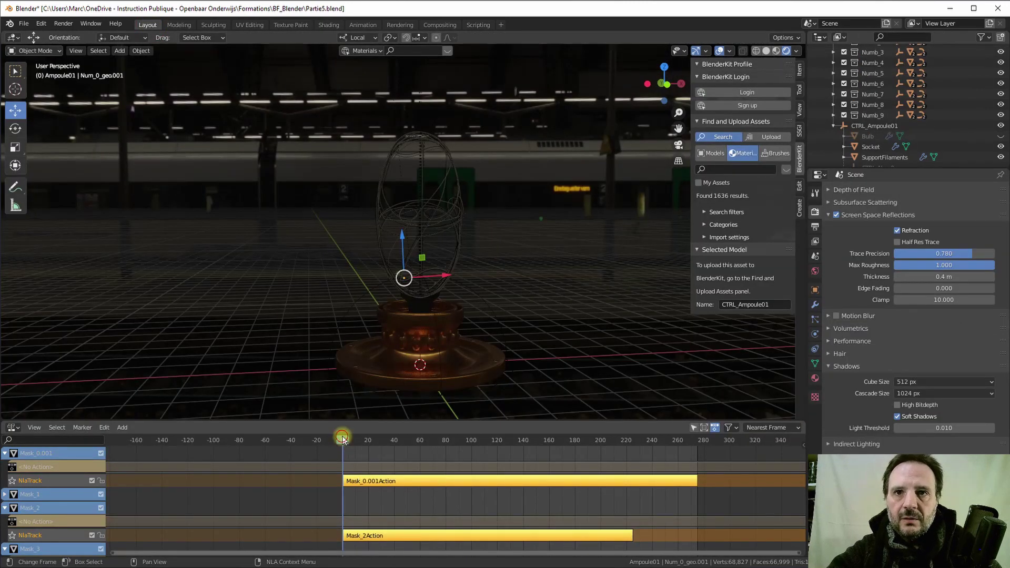
left_click_drag(342, 441, 351, 441)
left_click(434, 148)
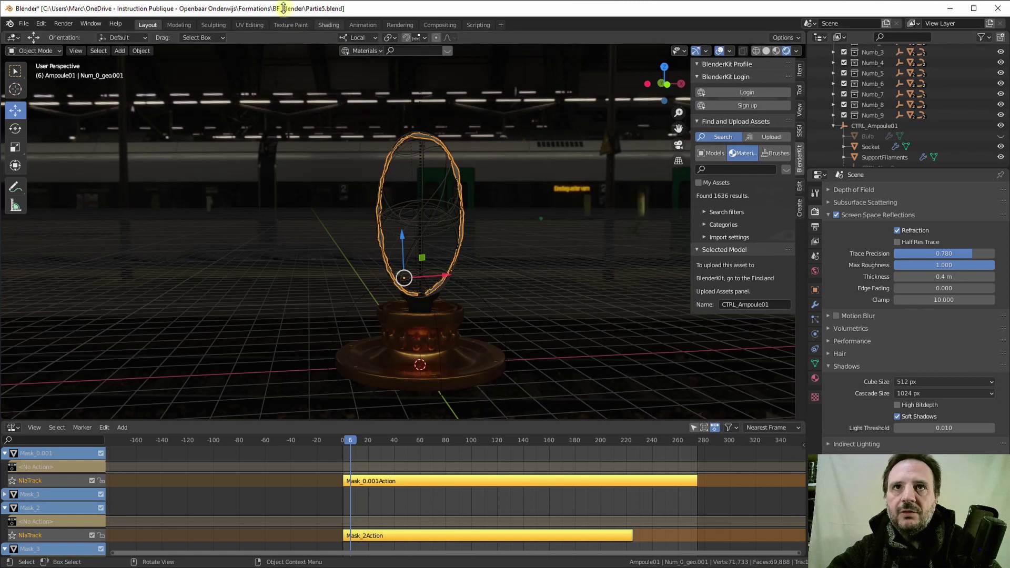
left_click(329, 24)
- Frame the upper part of the zero tube closely and create a new material on Num_0_geo.001
scroll(526, 208, "up", 2)
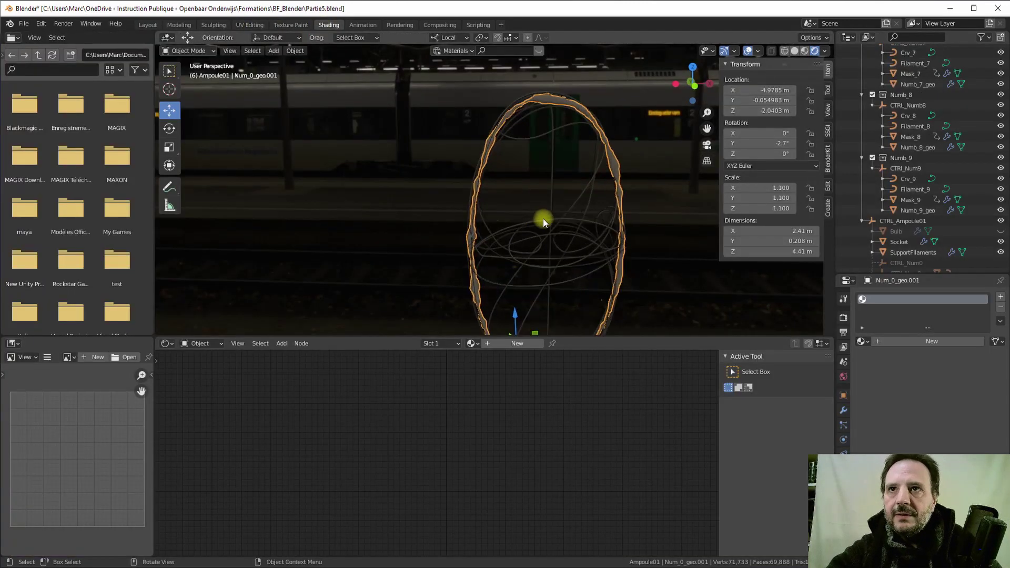
middle_click_drag(541, 219, 480, 230, "shift")
scroll(490, 210, "up", 3)
scroll(479, 216, "up", 2)
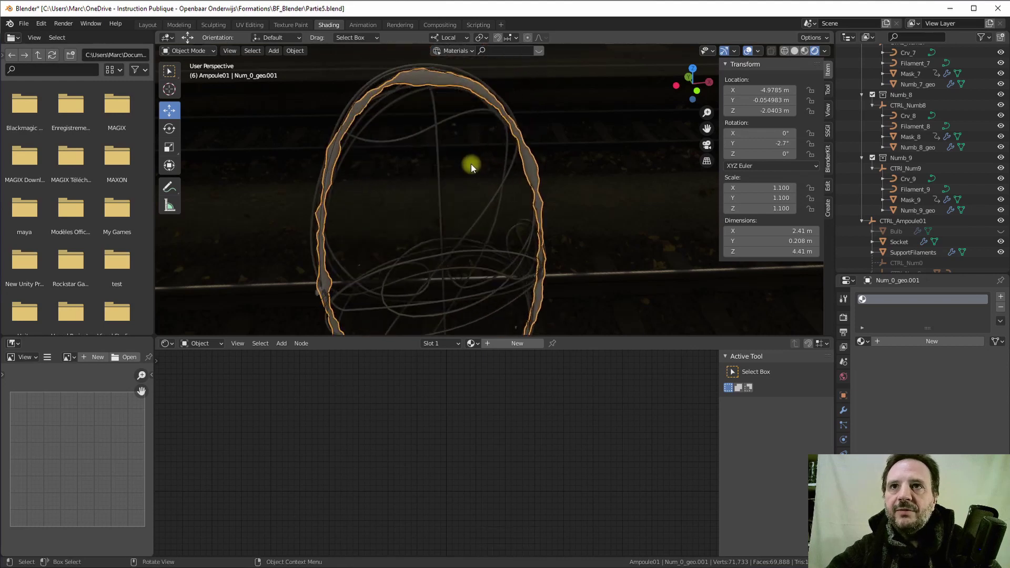
middle_click_drag(471, 163, 465, 188, "shift")
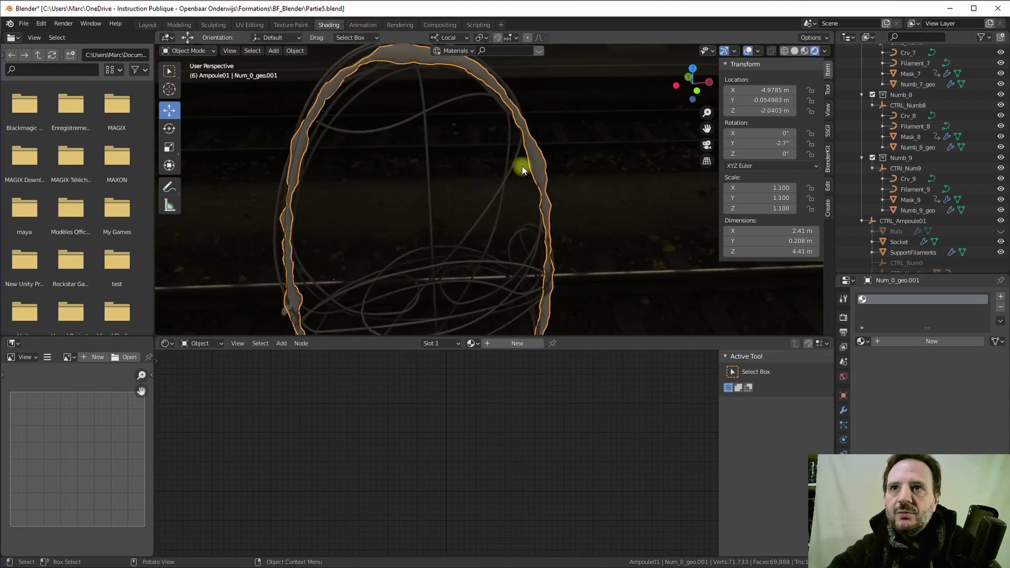
left_click(509, 343)
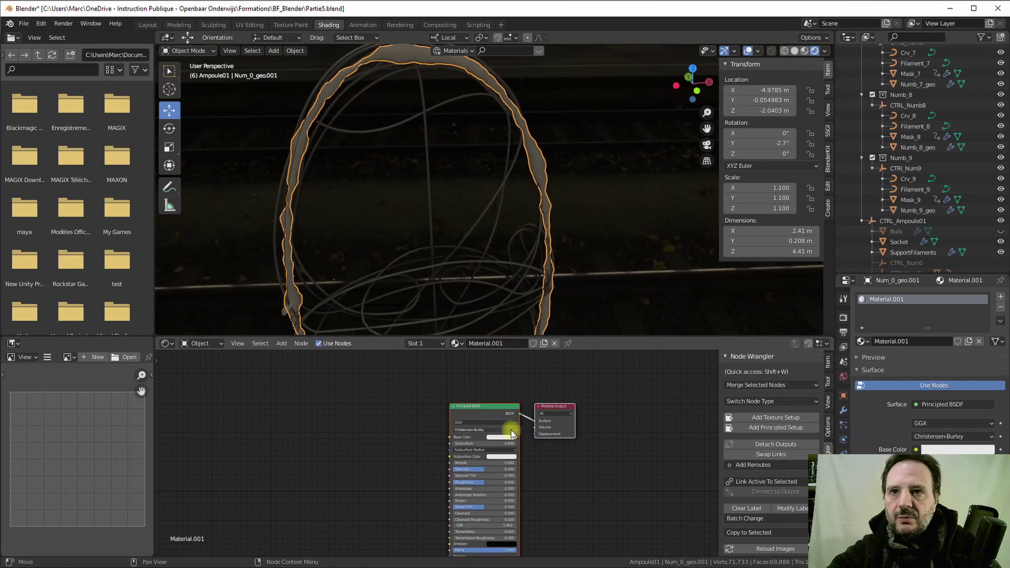
- Delete the Principled BSDF node from Material.001 and reposition the Material Output node to make room for a new shader
middle_click_drag(511, 434, 489, 404)
scroll(483, 407, "up", 2)
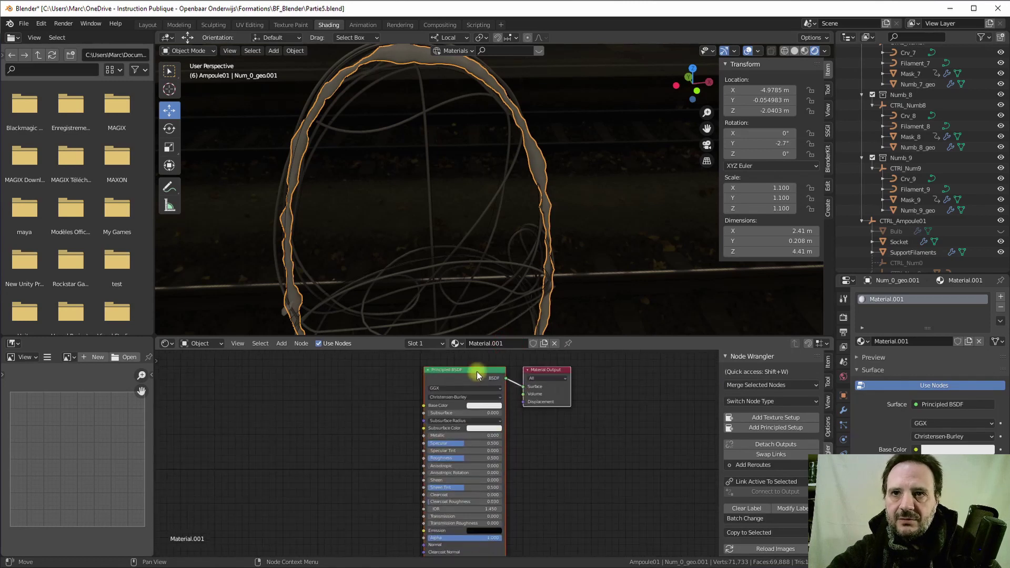
left_click_drag(542, 368, 459, 393)
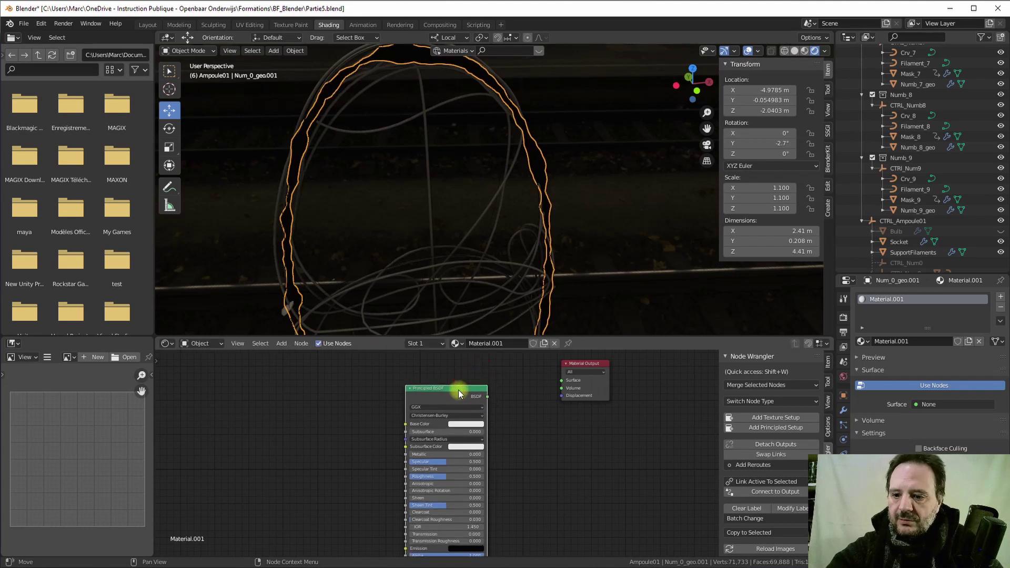
key("Delete")
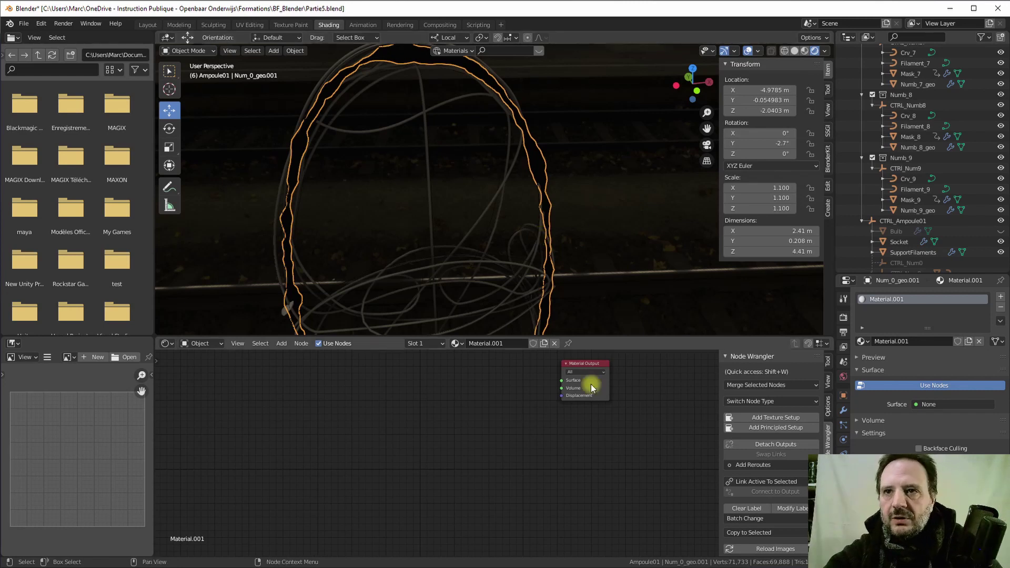
left_click_drag(579, 368, 576, 396)
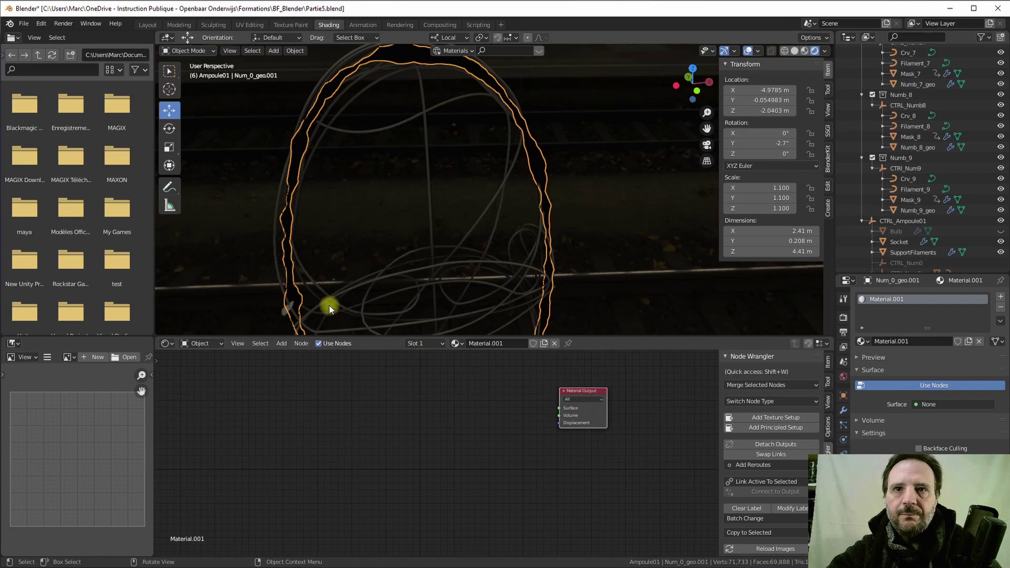
- Add an Emission shader and connect its output to the Material Output's Surface input
left_click(280, 344)
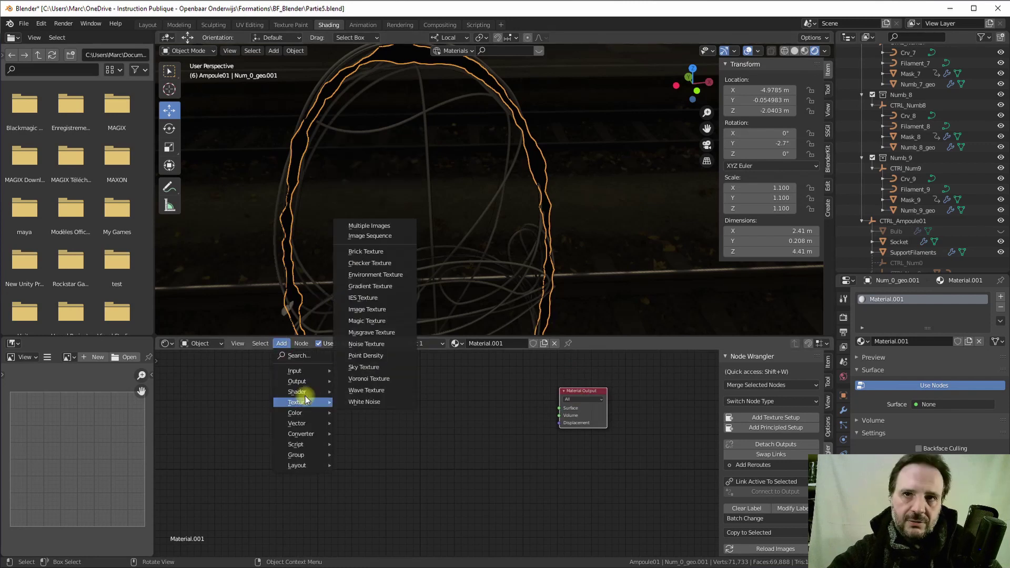
mouse_move(303, 395)
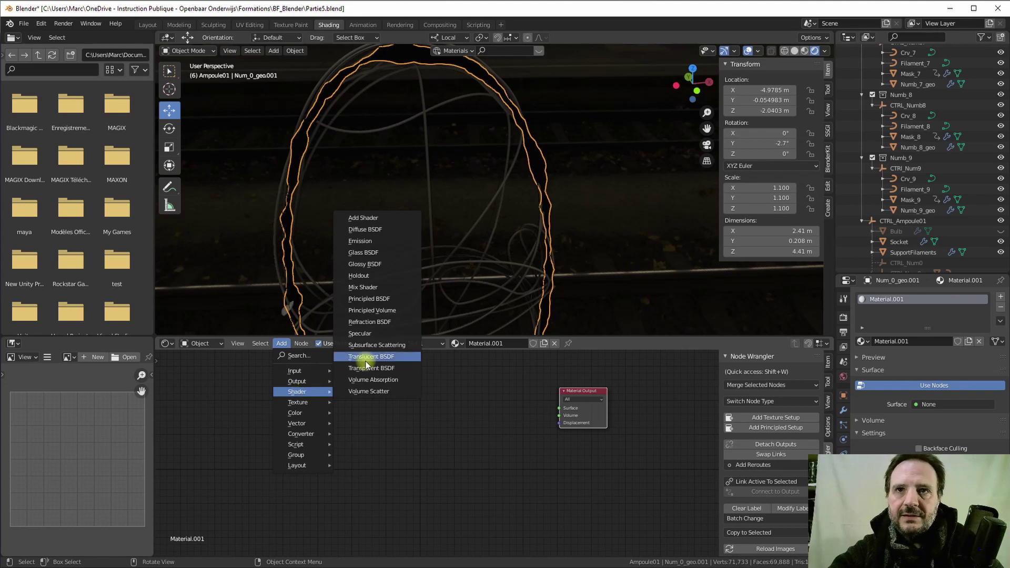
left_click(361, 242)
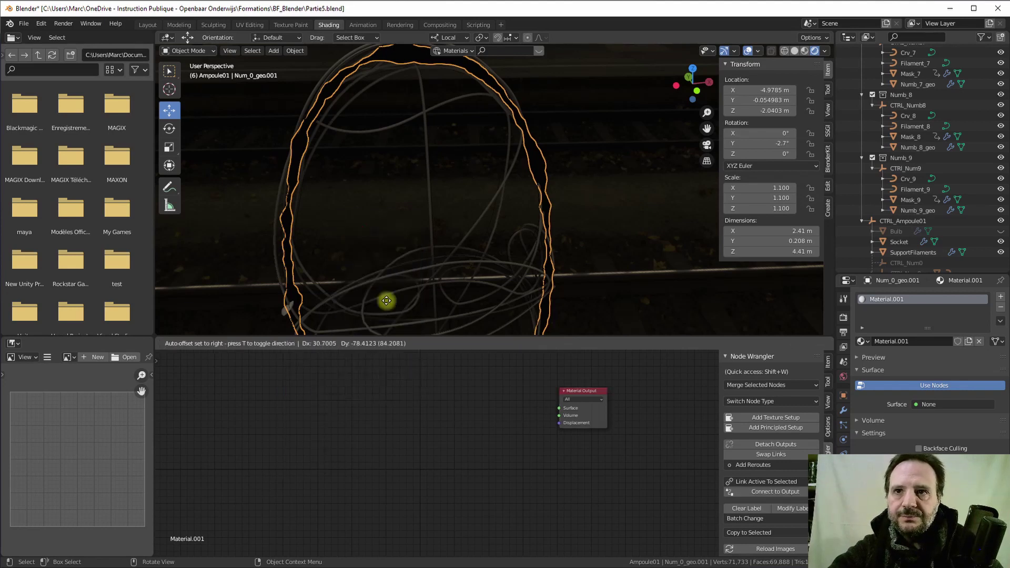
left_click(414, 367)
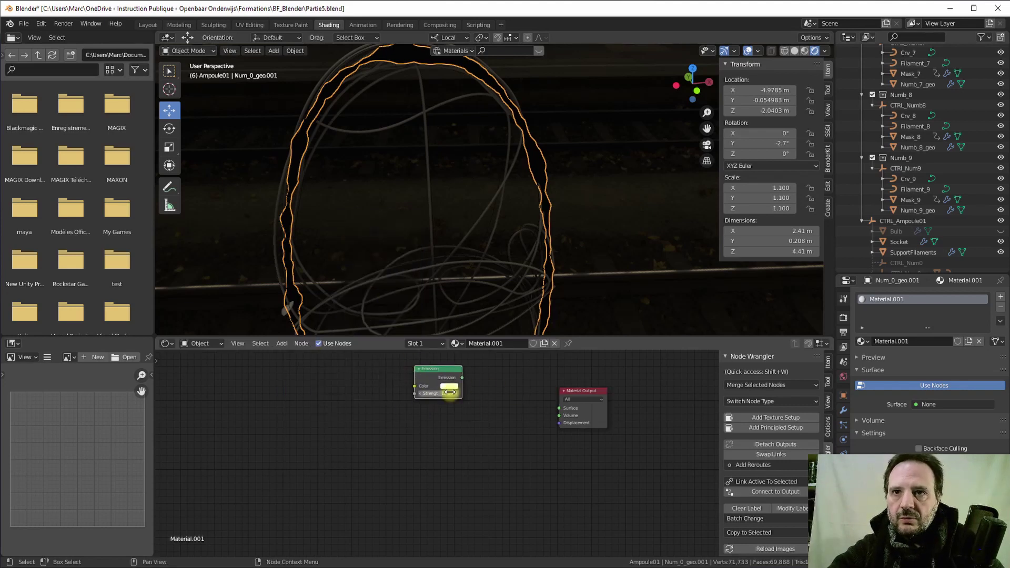
left_click_drag(430, 374, 571, 410)
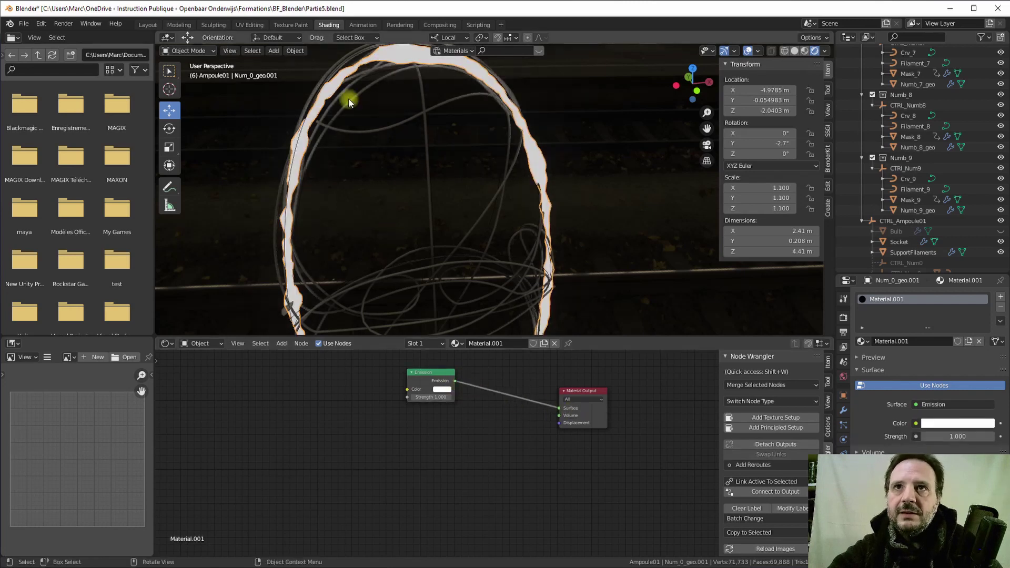
- Set the Emission color to a saturated orange-red and check the glow on the zero tube
left_click(438, 392)
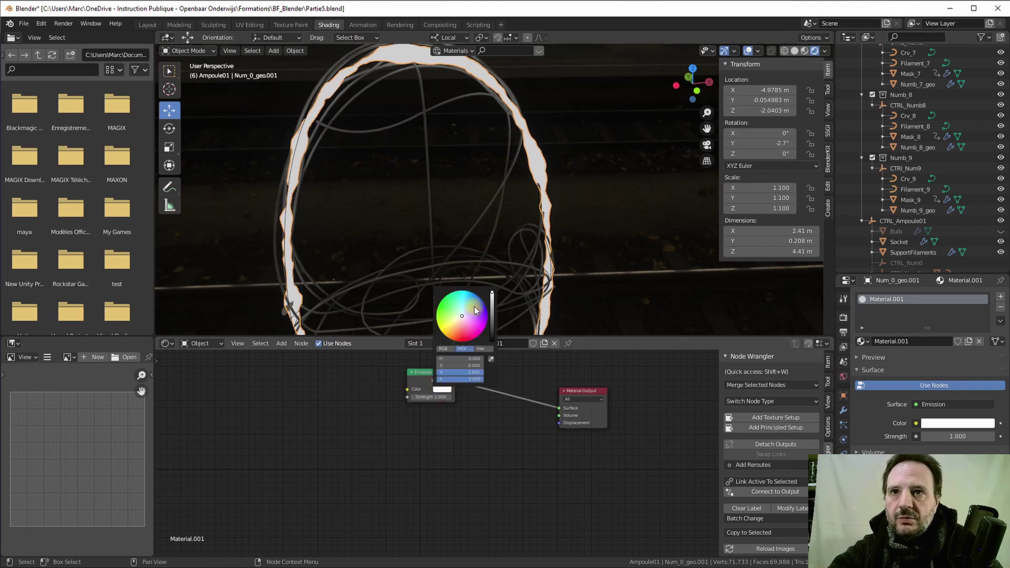
left_click_drag(462, 318, 455, 341)
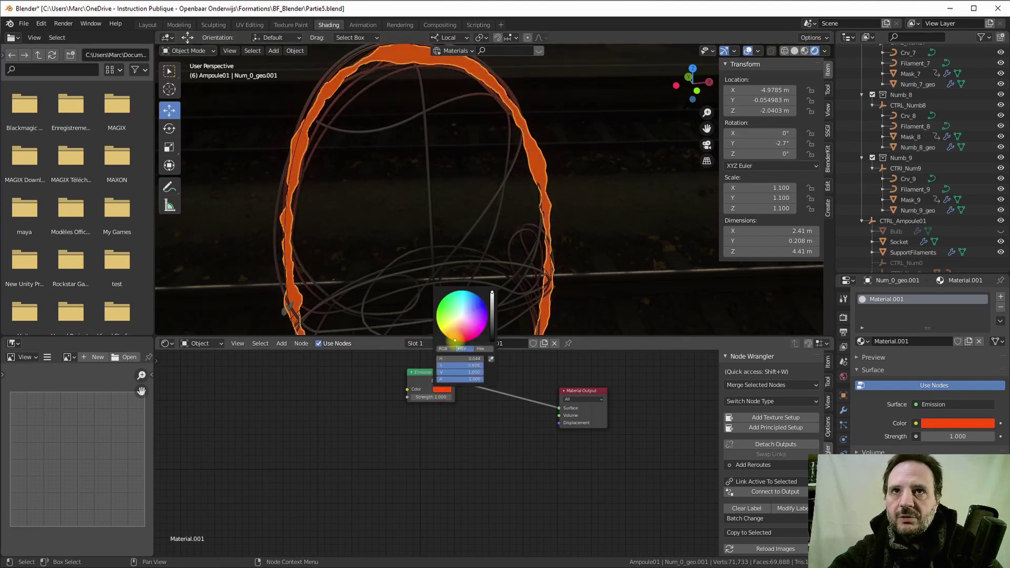
scroll(332, 249, "up", 2)
scroll(341, 265, "down", 2)
mouse_move(421, 243)
middle_mouse_down("shift")
mouse_move(431, 283)
mouse_move(399, 267)
mouse_move(419, 262)
middle_mouse_up("shift")
scroll(424, 293, "up", 1)
scroll(423, 295, "up", 1)
scroll(422, 296, "down", 1)
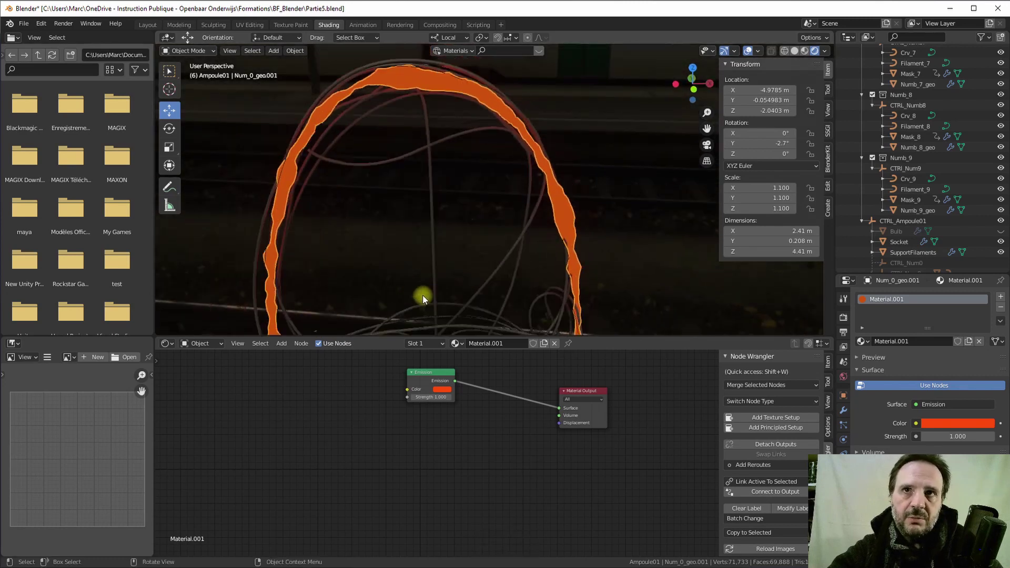
scroll(422, 298, "down", 1)
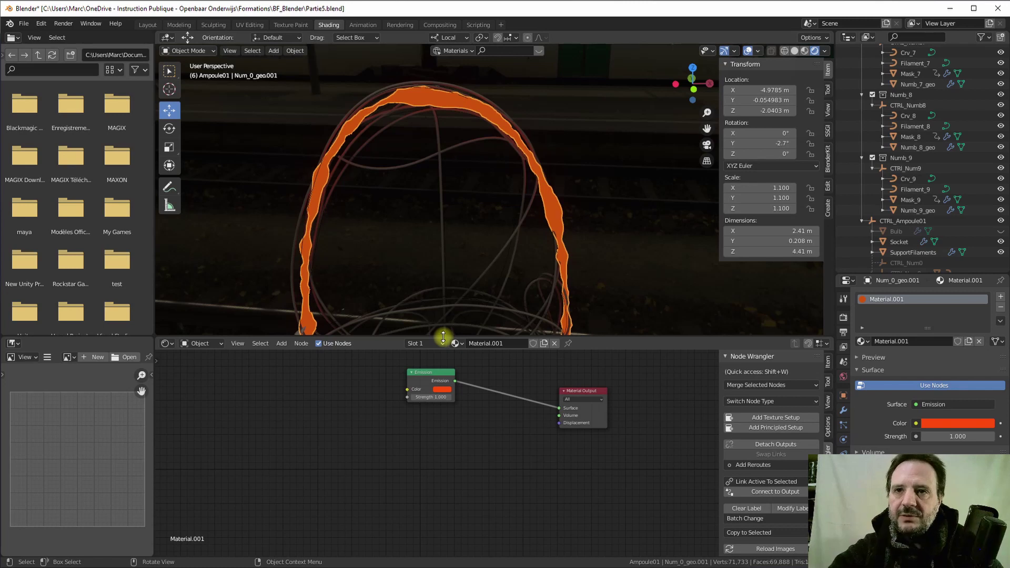
- Add a Transparent BSDF shader and align it directly below the Emission node
left_click_drag(437, 377, 437, 385)
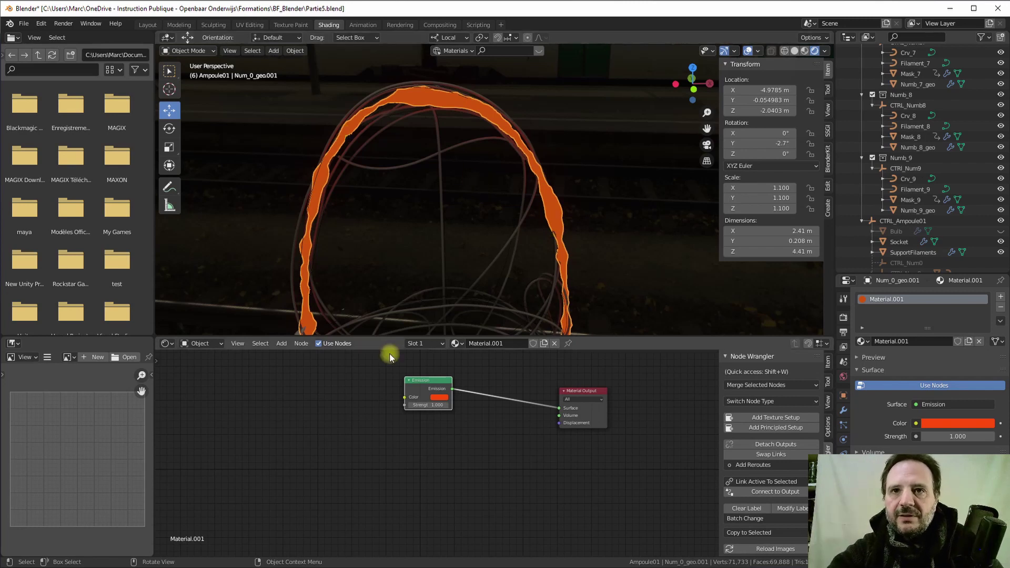
left_click(282, 343)
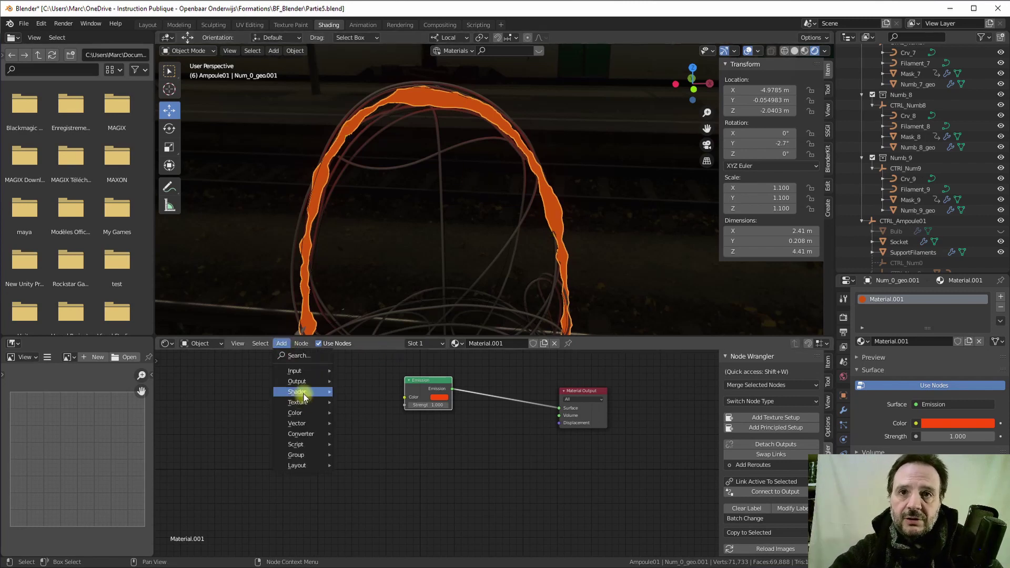
mouse_move(304, 396)
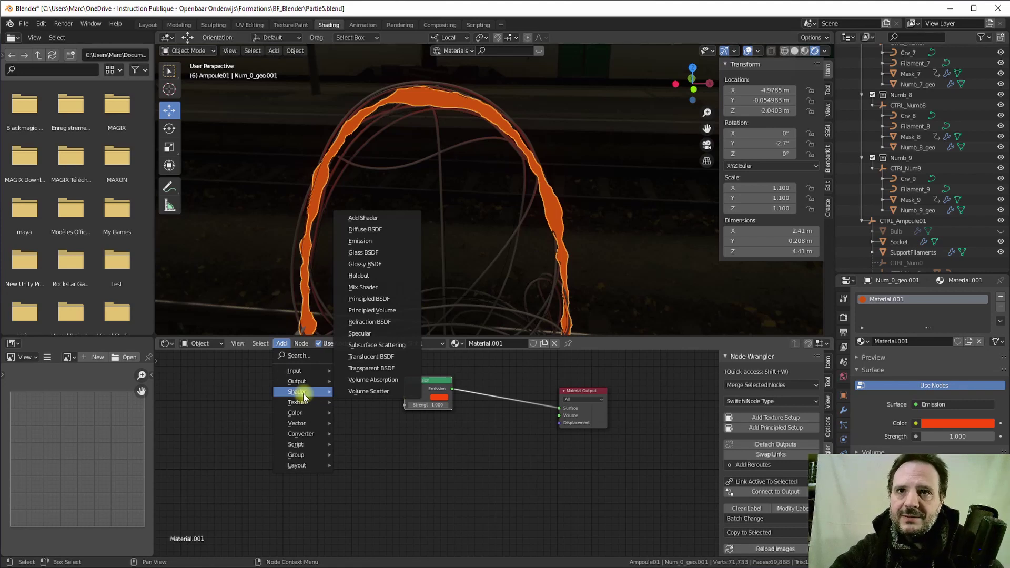
left_click(372, 368)
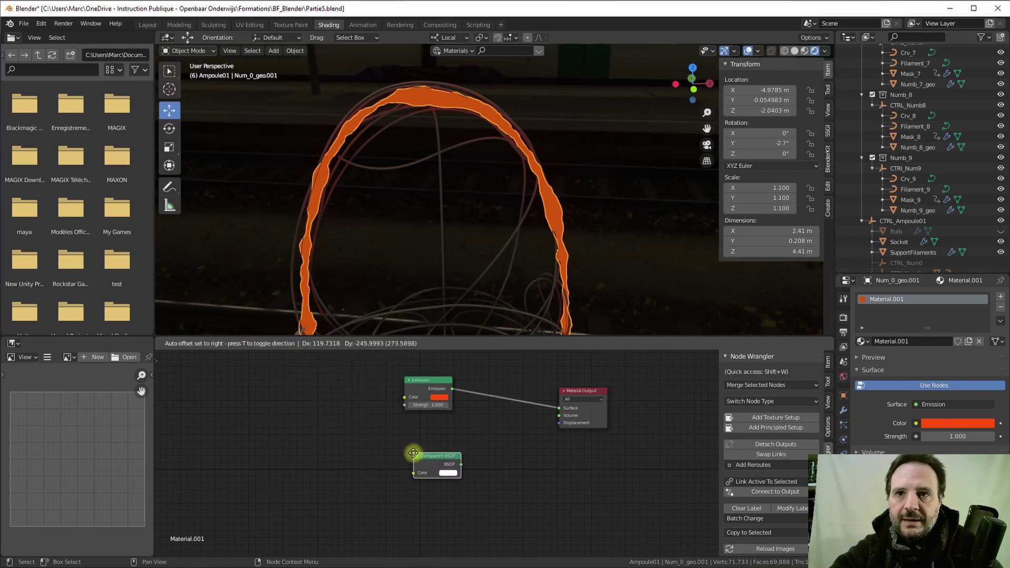
left_click(412, 457)
left_click_drag(442, 456, 438, 463)
left_click_drag(435, 380, 438, 379)
left_click_drag(434, 467, 438, 455)
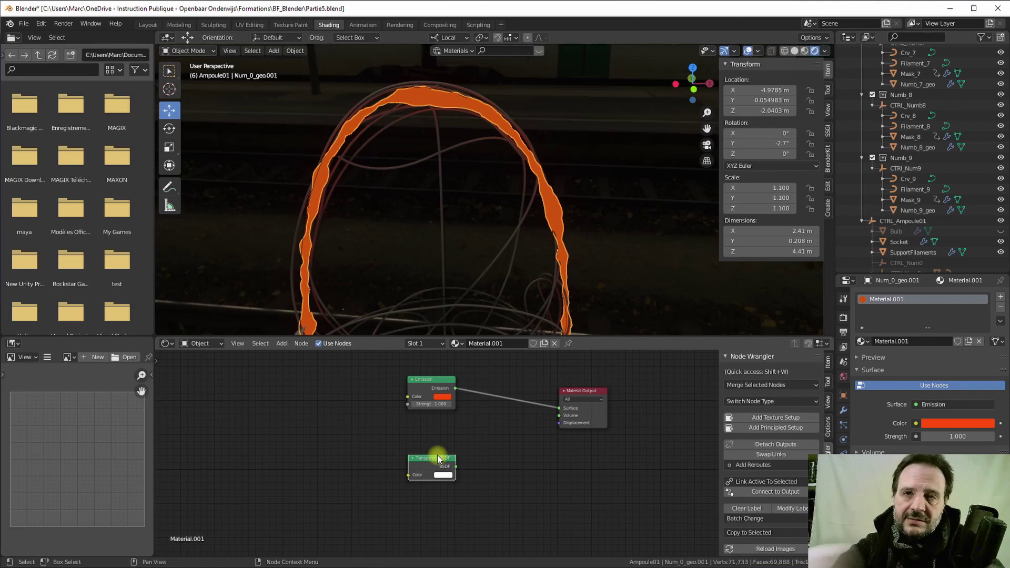
- Add a Mix Shader combining Emission and Transparent BSDF, and connect it to the Material Output's Surface input
left_click(282, 345)
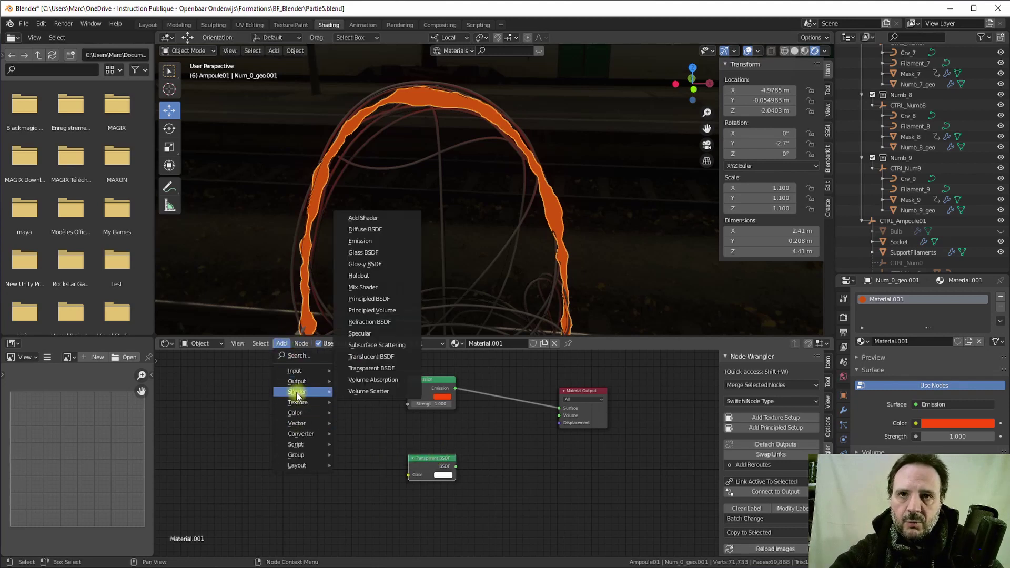
left_click(363, 288)
left_click(480, 415)
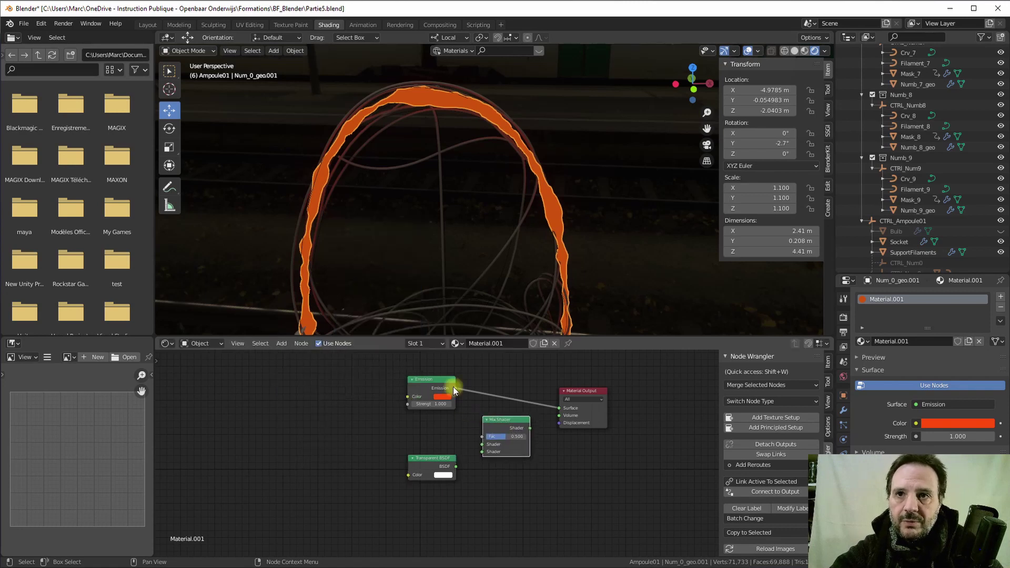
left_click_drag(455, 388, 435, 470)
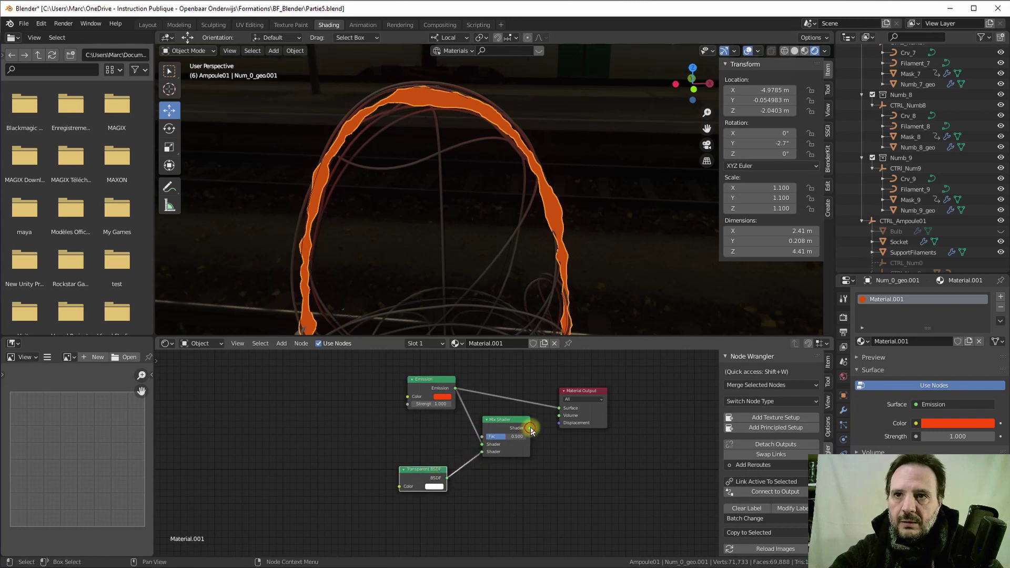
left_click_drag(530, 430, 558, 408)
- Arrange the Emission, Transparent BSDF and Mix Shader nodes with clear spacing, keeping the mix factor at 0.500
left_click_drag(495, 425, 496, 408)
left_click_drag(426, 467, 435, 456)
scroll(428, 387, "up", 1)
left_click_drag(431, 370, 427, 382)
middle_click_drag(461, 411, 413, 444)
scroll(463, 408, "up", 4)
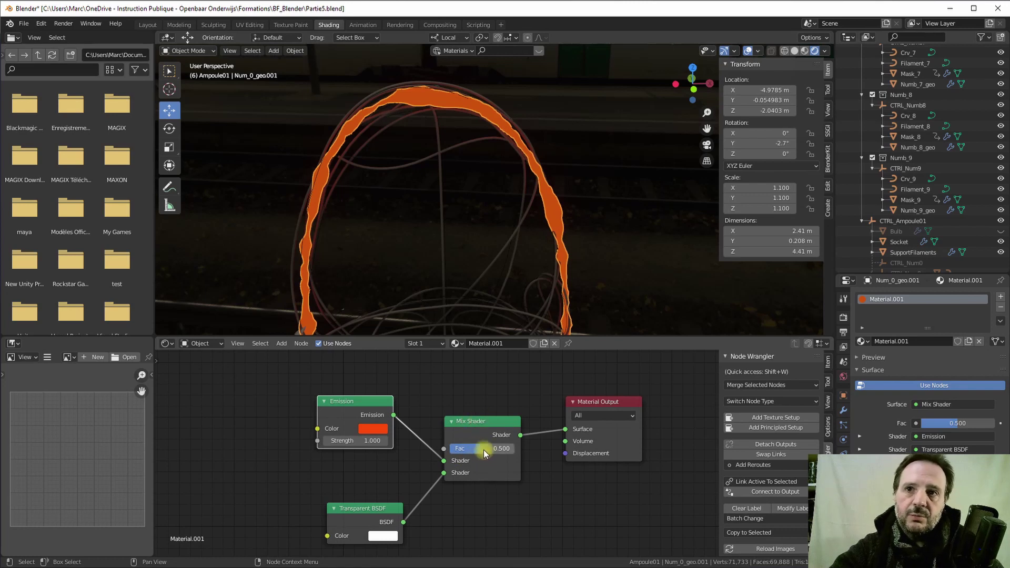
mouse_move(484, 449)
left_mouse_down()
mouse_move(424, 451)
mouse_move(575, 453)
mouse_move(500, 455)
left_mouse_up()
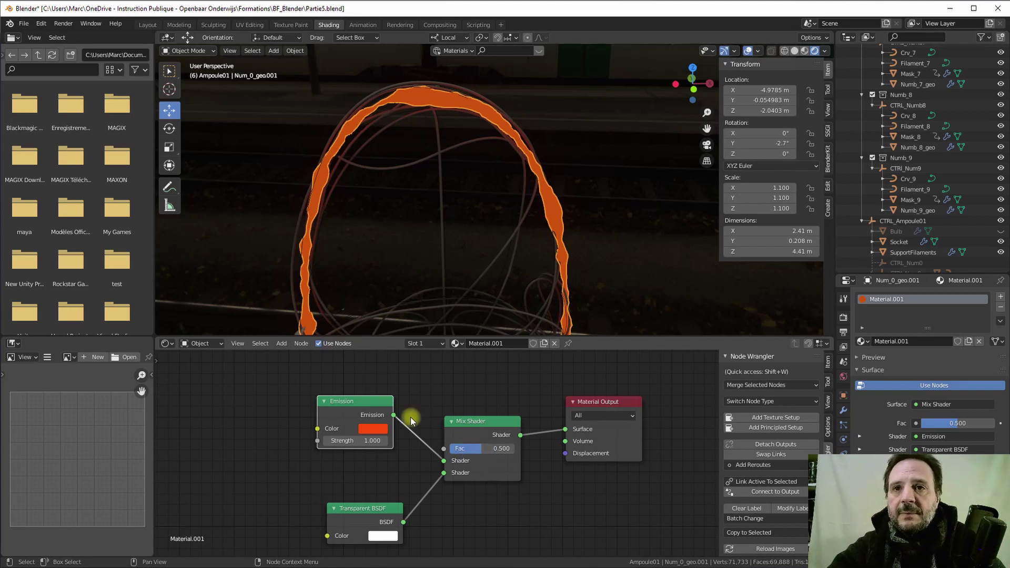
left_click_drag(367, 401, 366, 387)
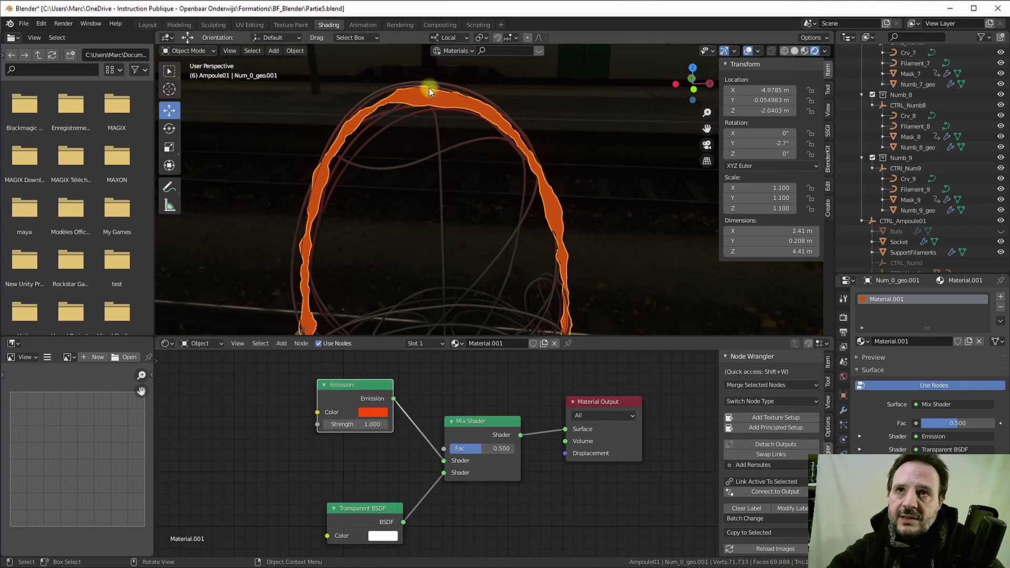
scroll(514, 498, "down", 2)
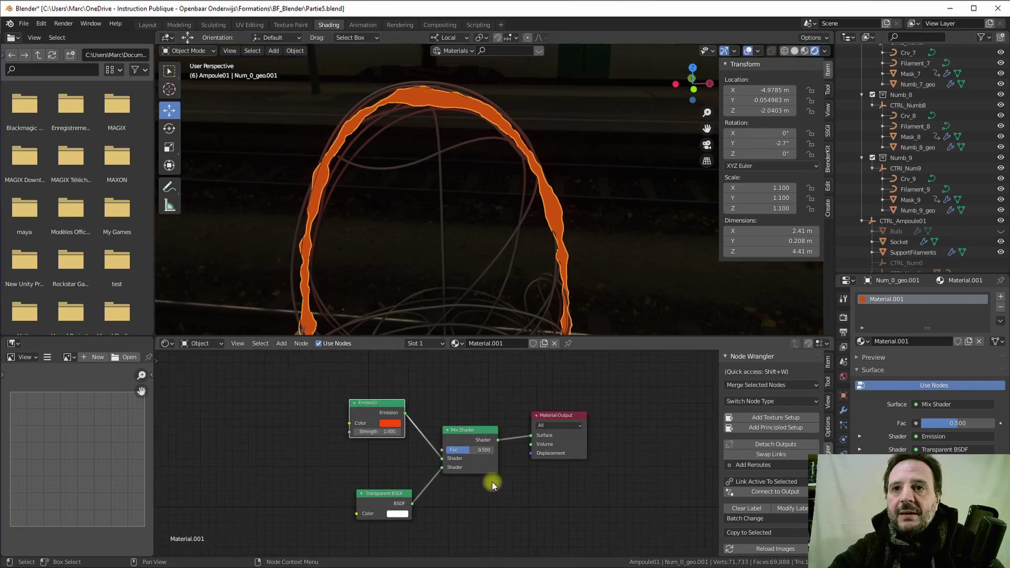
middle_click_drag(491, 482, 520, 465)
left_click_drag(424, 468, 425, 480)
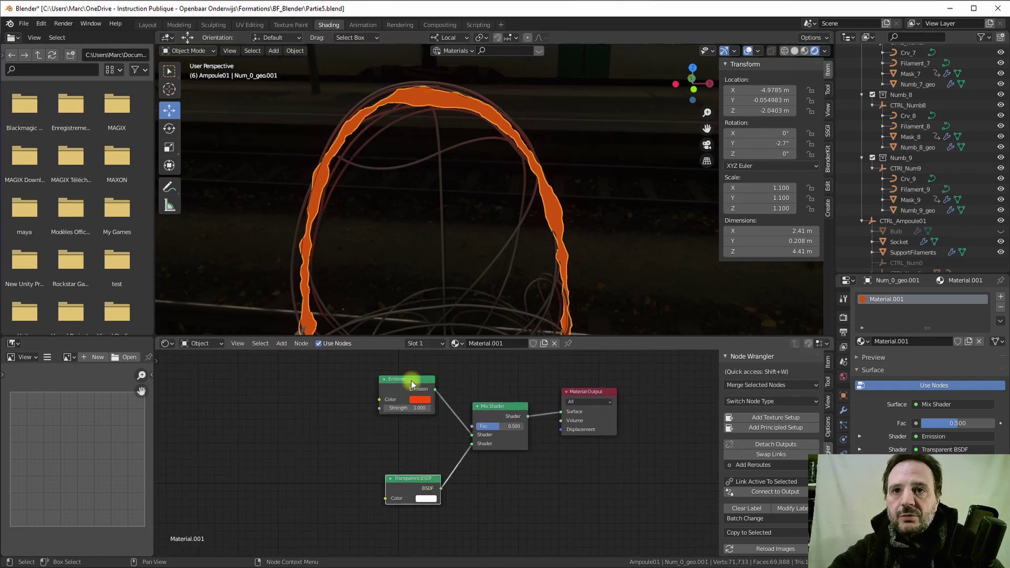
left_click_drag(412, 381, 416, 380)
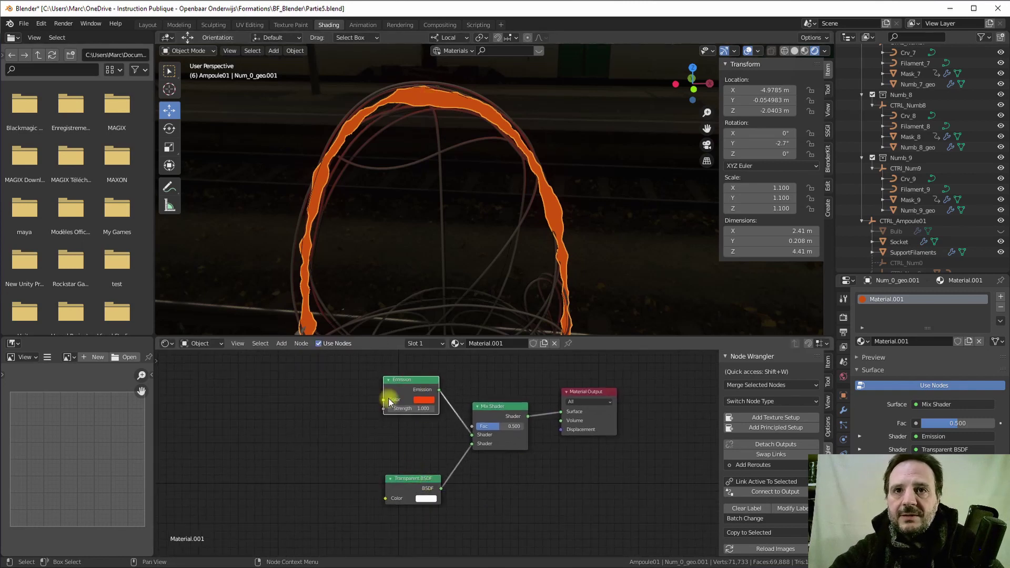
- Add a Layer Weight input node and place it to the left of the Emission node
left_click(278, 343)
mouse_move(296, 375)
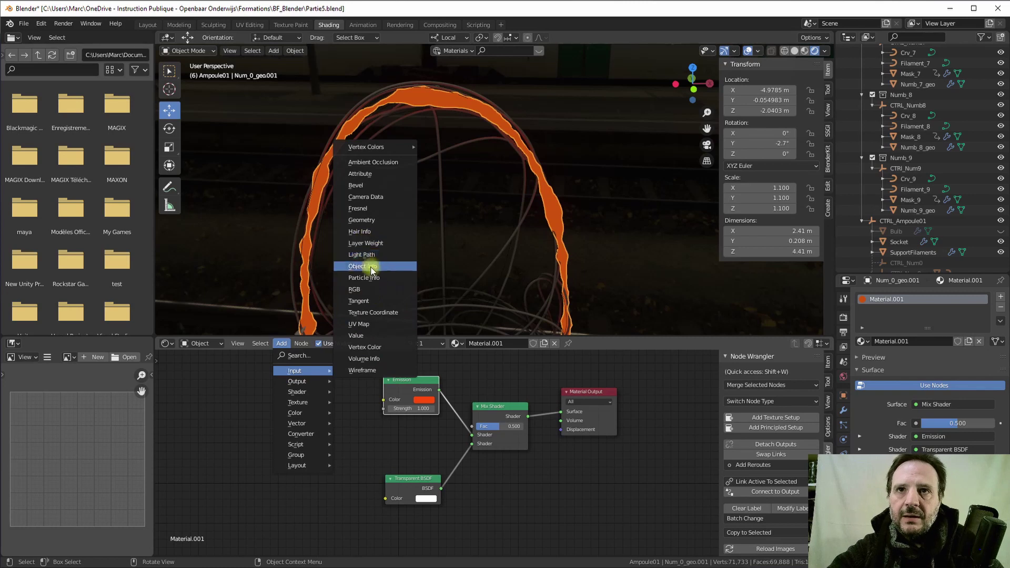
left_click(363, 243)
left_click(264, 398)
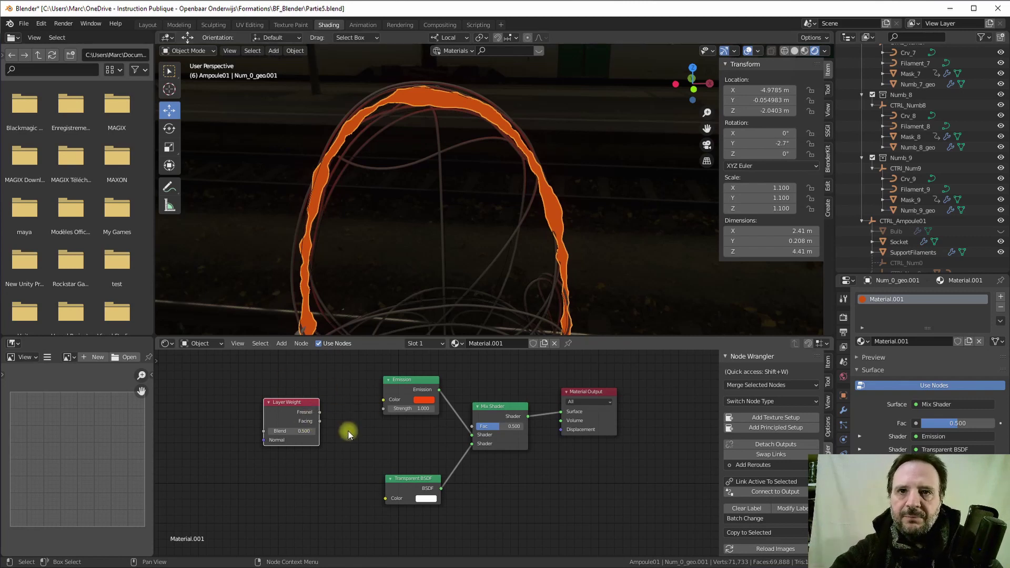
scroll(325, 439, "up", 2)
scroll(322, 438, "up", 2)
middle_click_drag(304, 437, 342, 444)
left_click_drag(296, 378, 286, 409)
scroll(364, 427, "down", 2)
middle_click_drag(367, 428, 348, 429)
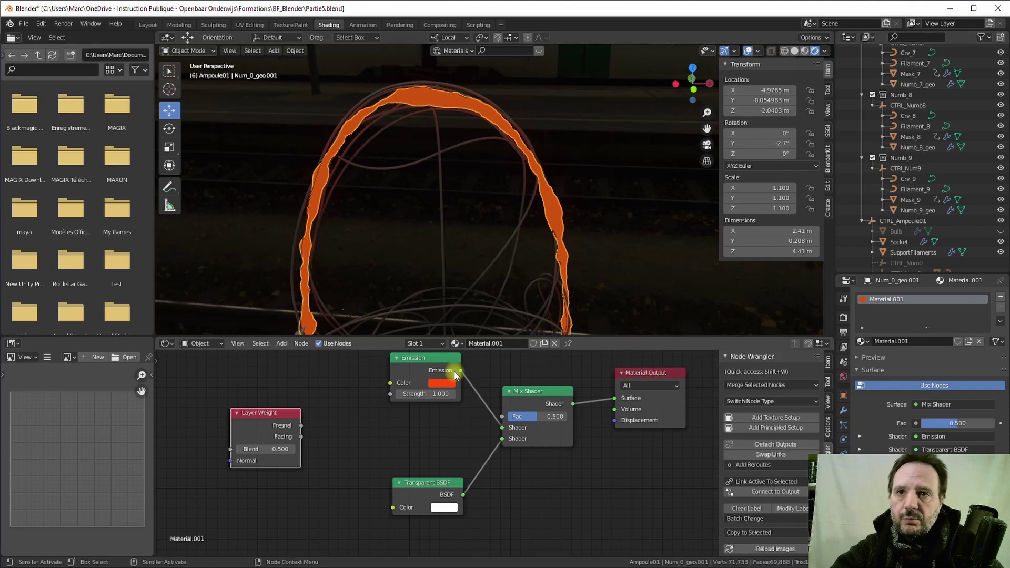
- Move the Layer Weight node slightly higher and preview its Fresnel output on the zero tube through a Viewer node
left_click(653, 373)
scroll(579, 457, "down", 1)
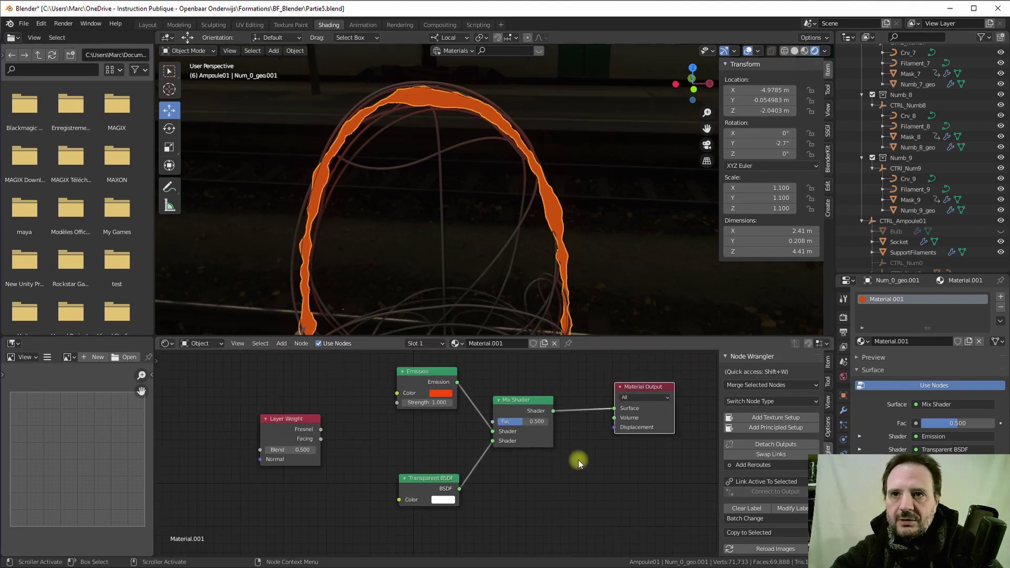
middle_click_drag(577, 460, 553, 458)
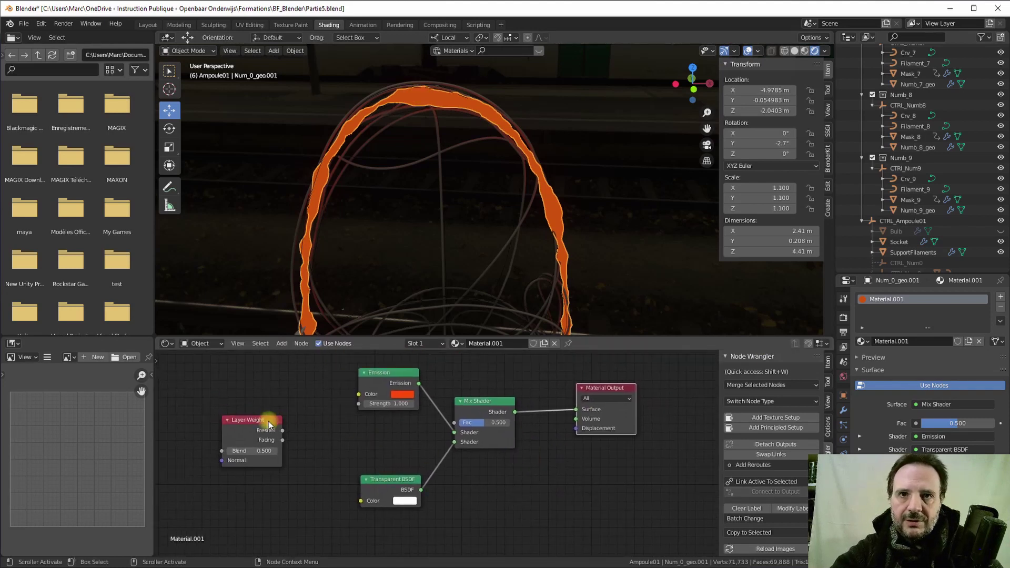
left_click_drag(266, 419, 262, 394)
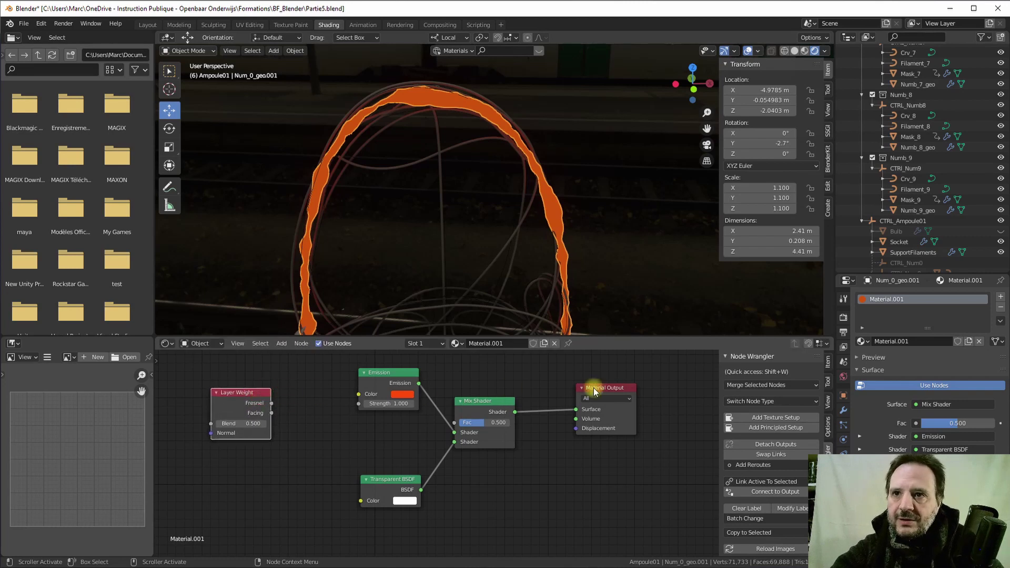
left_click(235, 398, "ctrl+shift")
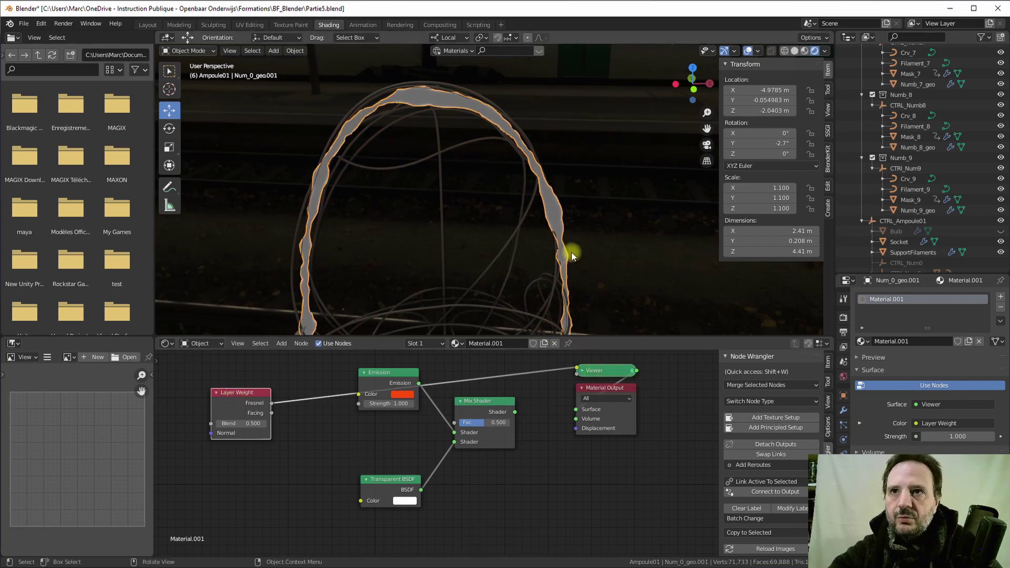
scroll(389, 168, "up", 2)
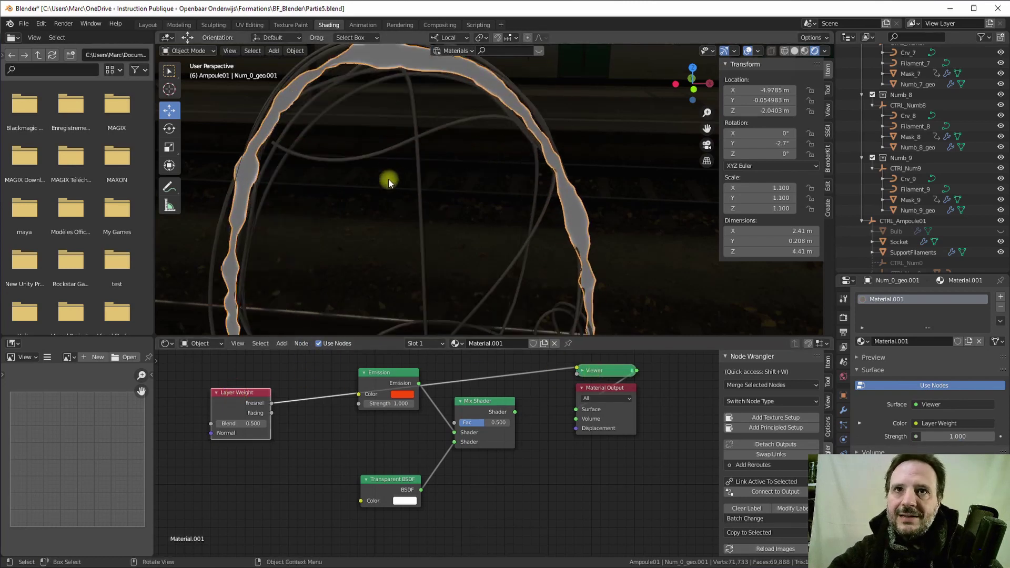
- Try Blend values of 0.800 and 0.200 on the Layer Weight node while inspecting the Fresnel falloff on the zero tube
middle_click_drag(384, 191, 356, 295, "shift")
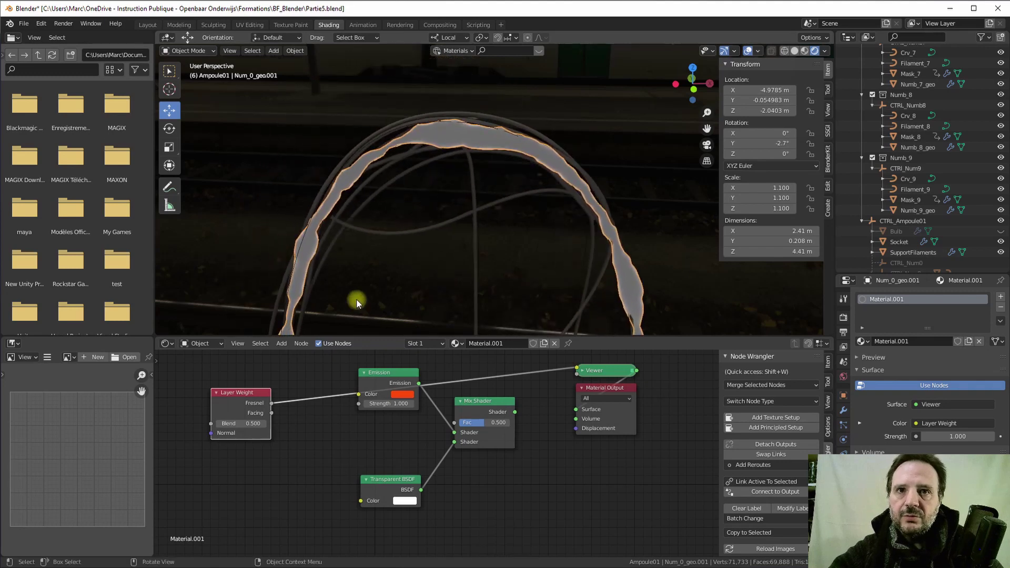
left_click_drag(242, 387, 237, 395)
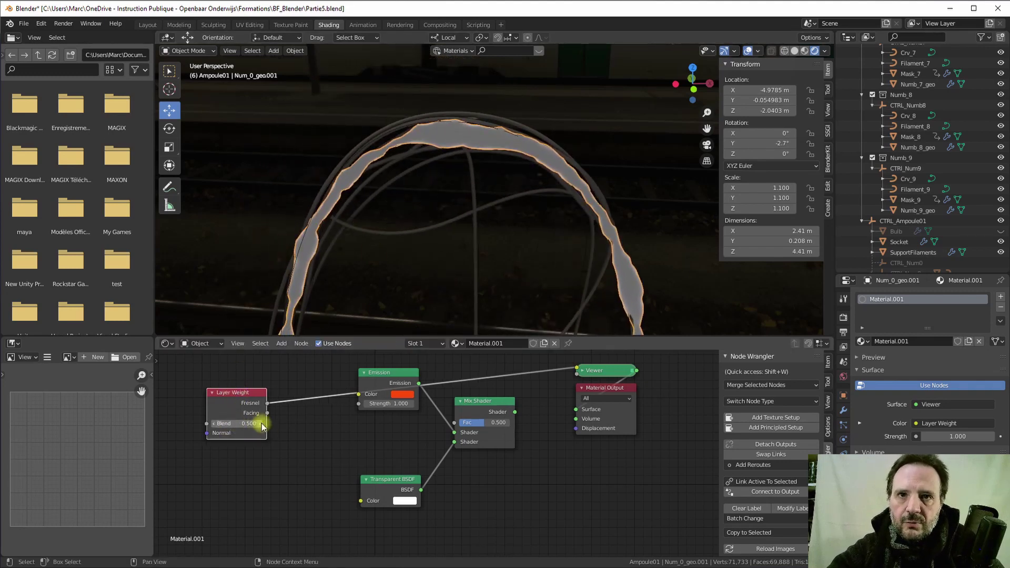
left_click(261, 424)
left_click(260, 424)
left_click(259, 424)
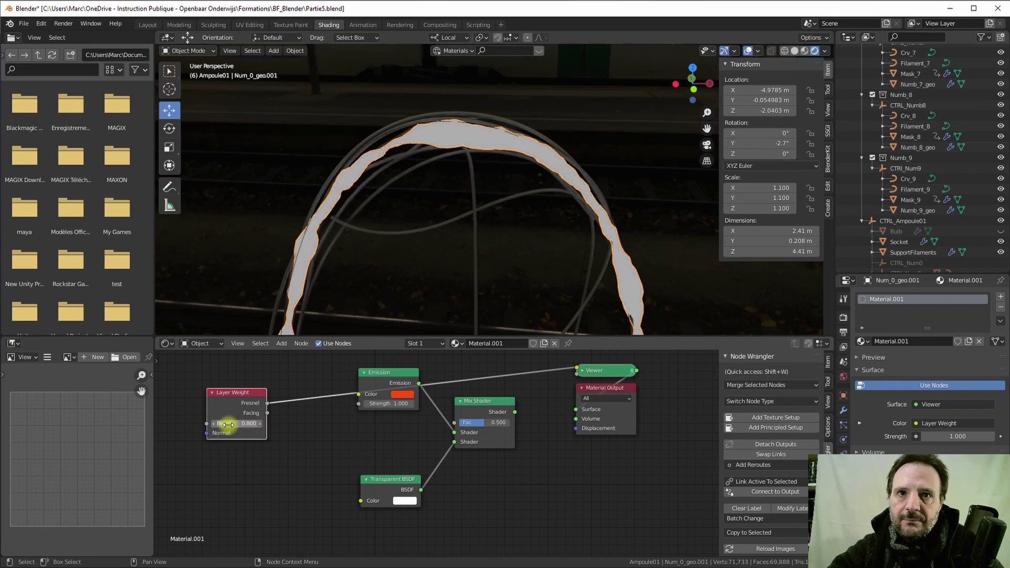
left_click_drag(229, 424, 235, 424)
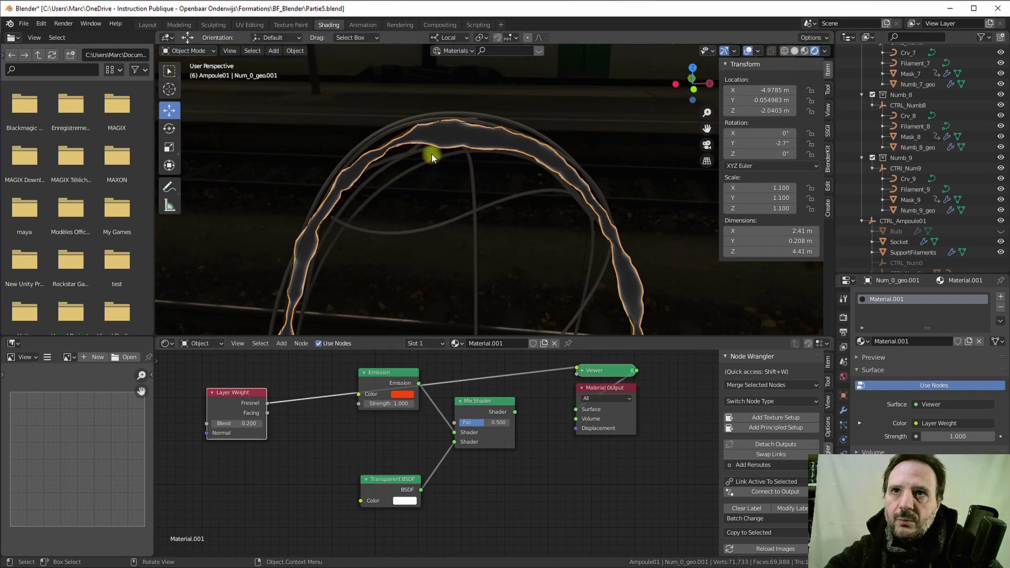
scroll(432, 153, "up", 3)
mouse_move(429, 162)
middle_mouse_down("shift")
mouse_move(440, 241)
mouse_move(442, 169)
middle_mouse_up("shift")
scroll(437, 178, "up", 2)
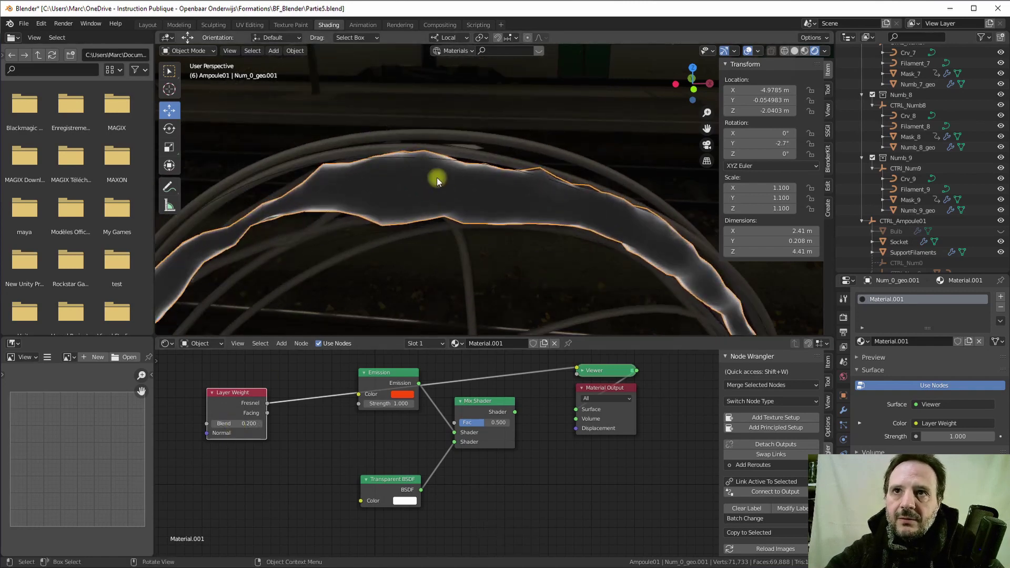
scroll(439, 179, "up", 2)
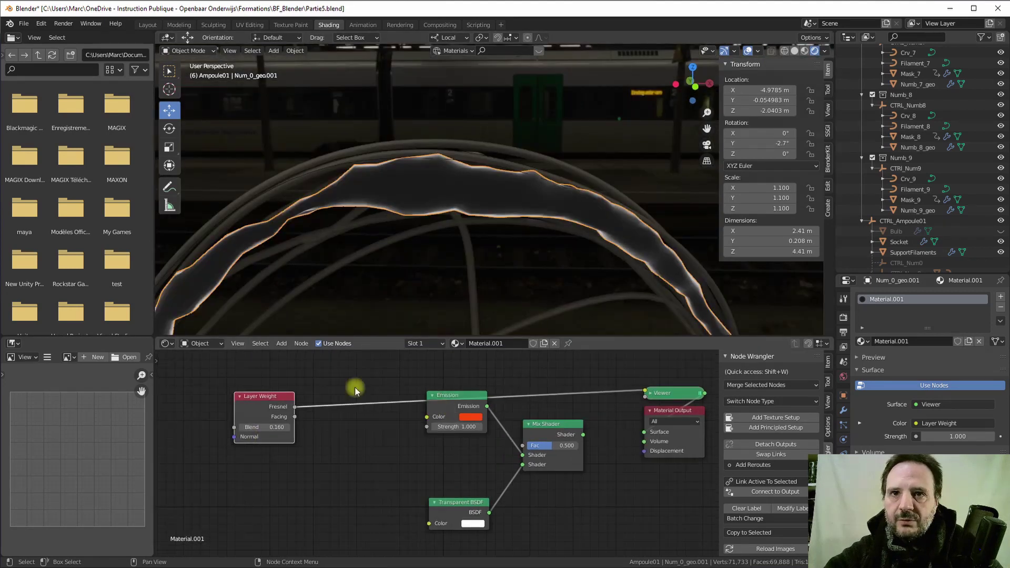
- Reposition the Layer Weight and Mix Shader nodes slightly to keep the node layout clear
left_click(272, 398)
left_click_drag(273, 398, 267, 405)
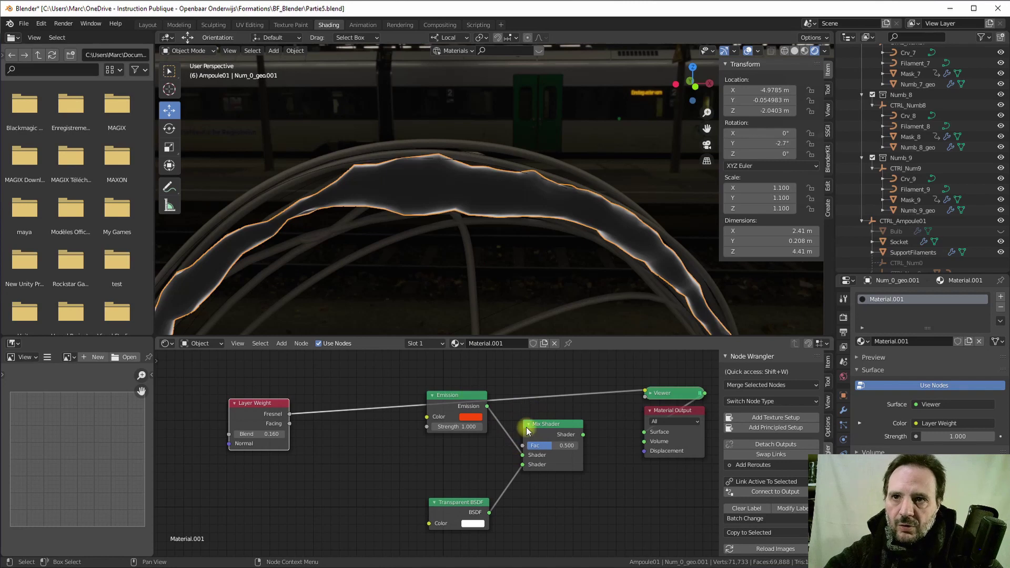
left_click_drag(547, 434, 549, 430)
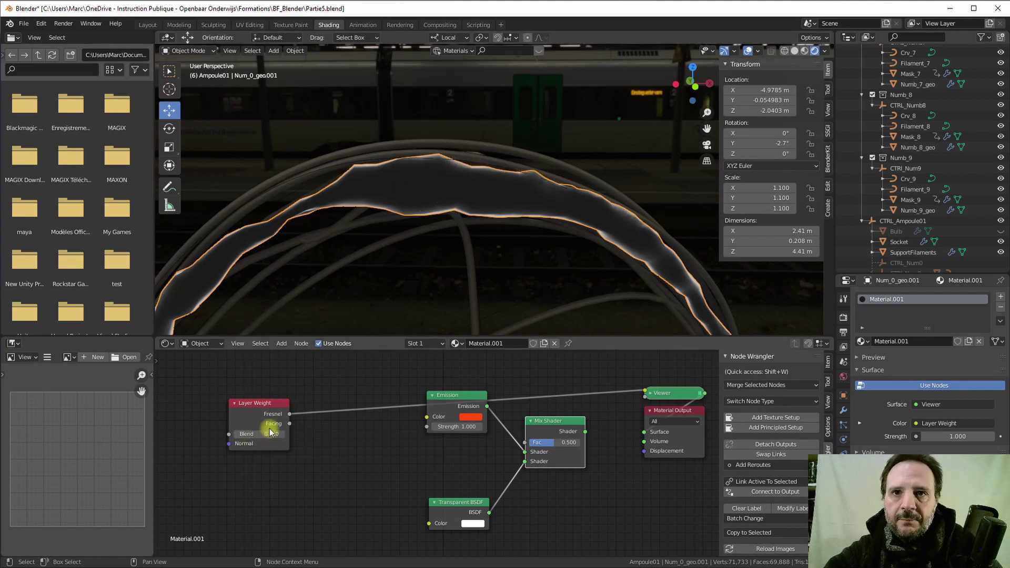
scroll(262, 445, "up", 1)
left_click_drag(234, 394, 275, 392)
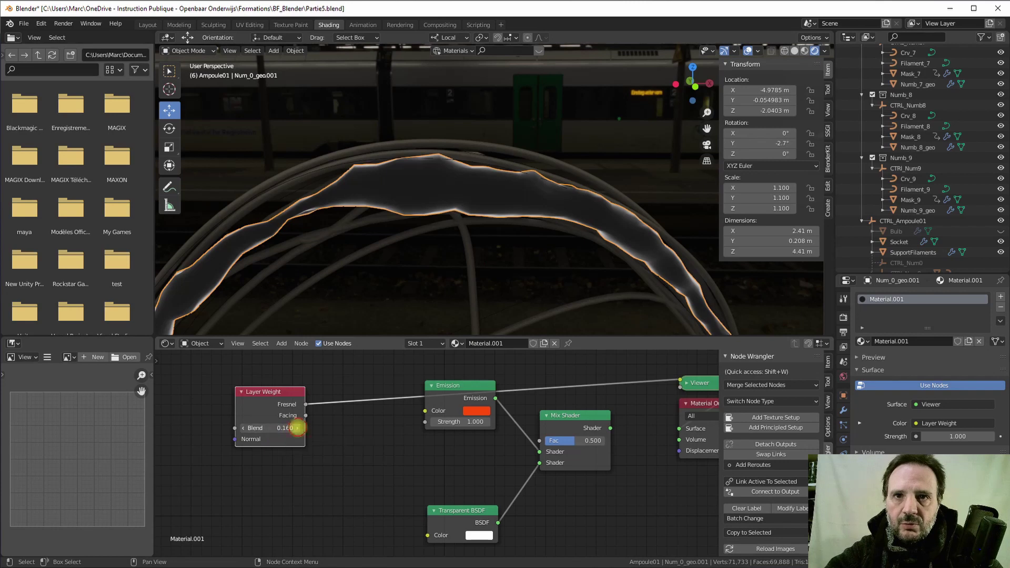
- Test a Blend value of 0.060 on the Layer Weight node and return it to 0.160
left_click(297, 427)
left_click(244, 429)
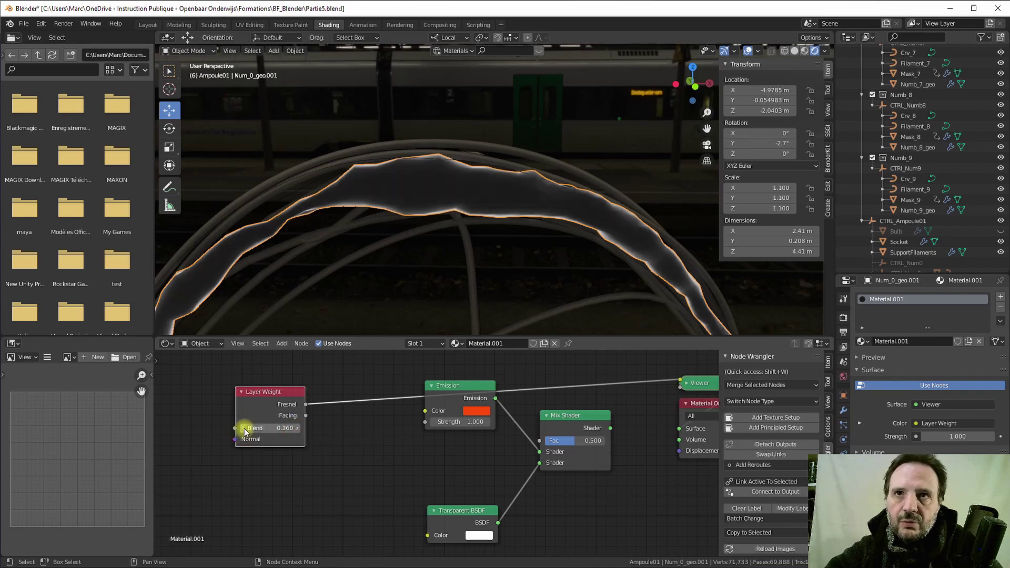
left_click(244, 430)
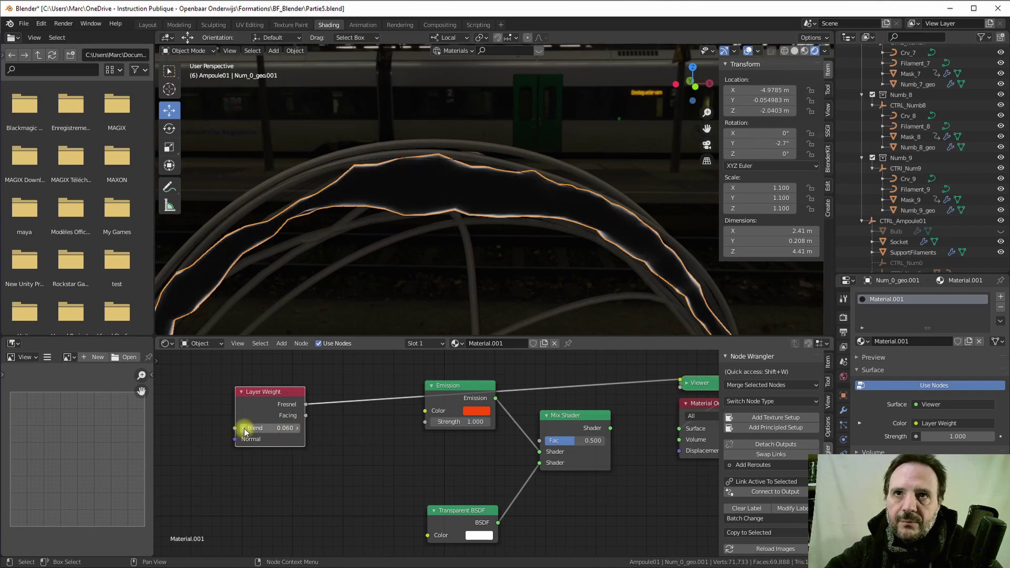
left_click(297, 427)
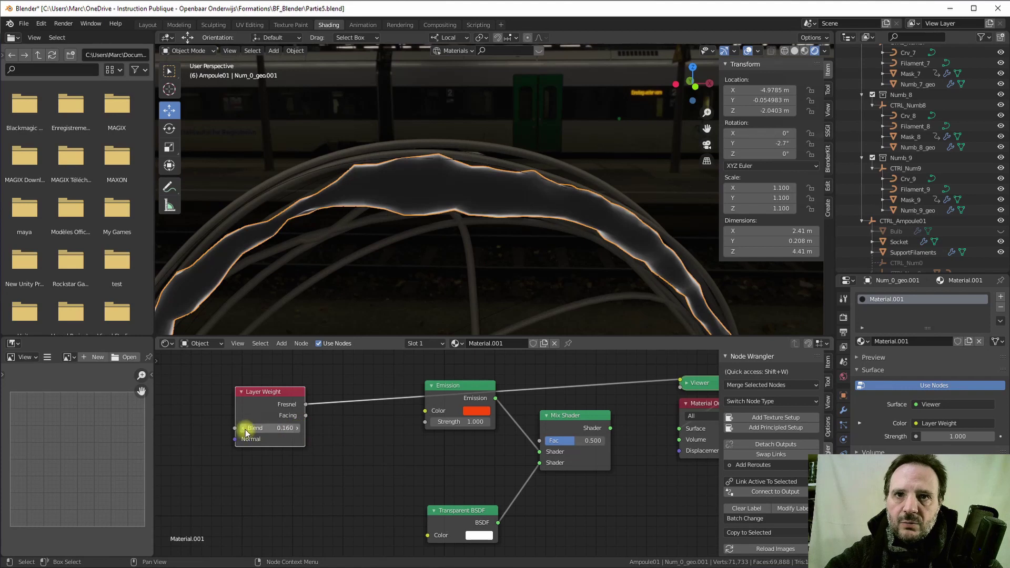
- Preview the Layer Weight's Facing output through the Viewer node and set its Blend to 0.050
left_click_drag(307, 417, 684, 380)
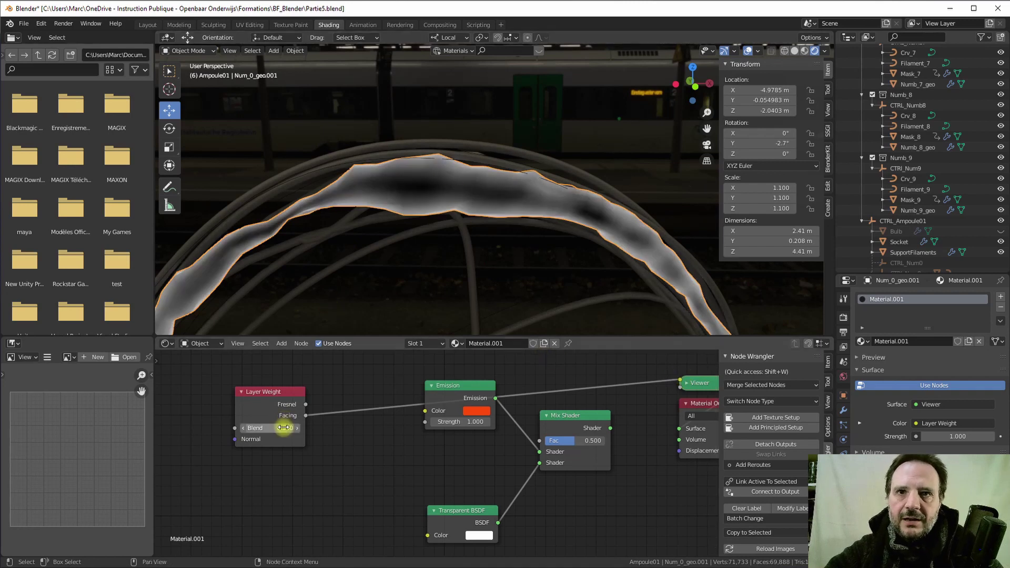
left_click_drag(244, 431, 245, 432)
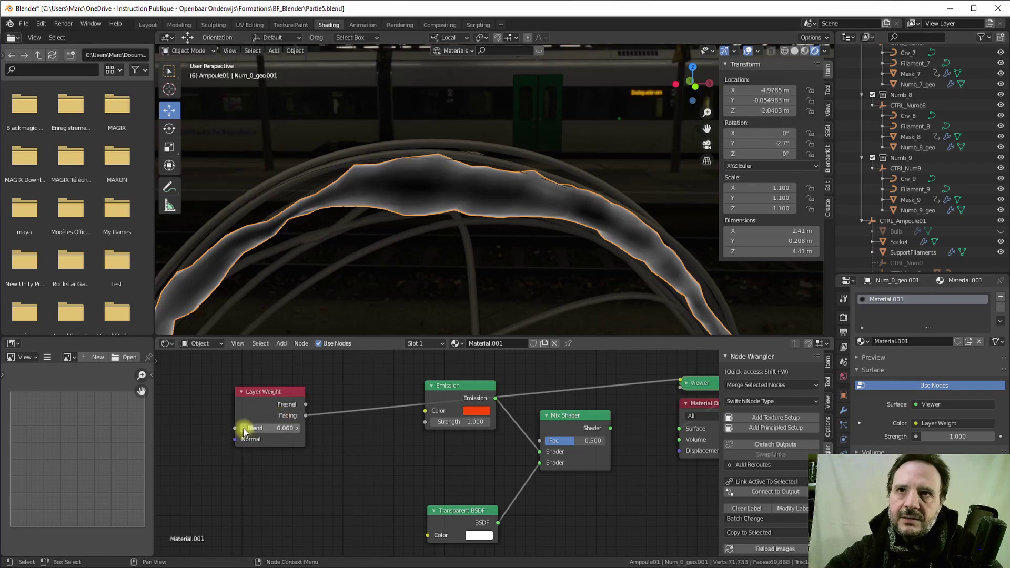
left_click(244, 432)
middle_click_drag(336, 315, 361, 241, "shift")
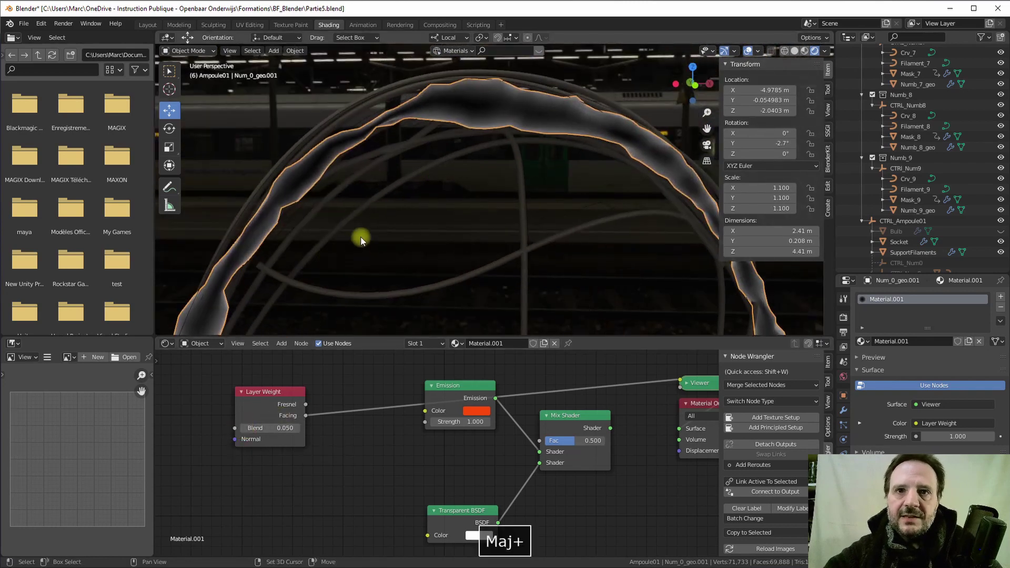
- Connect the Layer Weight's Facing output to the Mix Shader's Fac input and move the Viewer node out of the way
left_click_drag(274, 395, 248, 375)
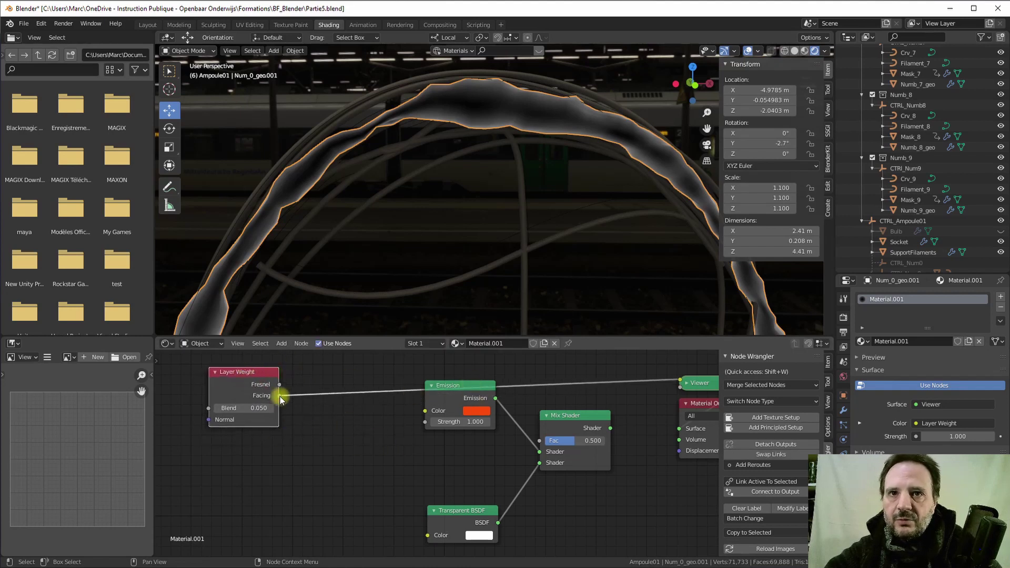
left_click_drag(279, 396, 284, 398)
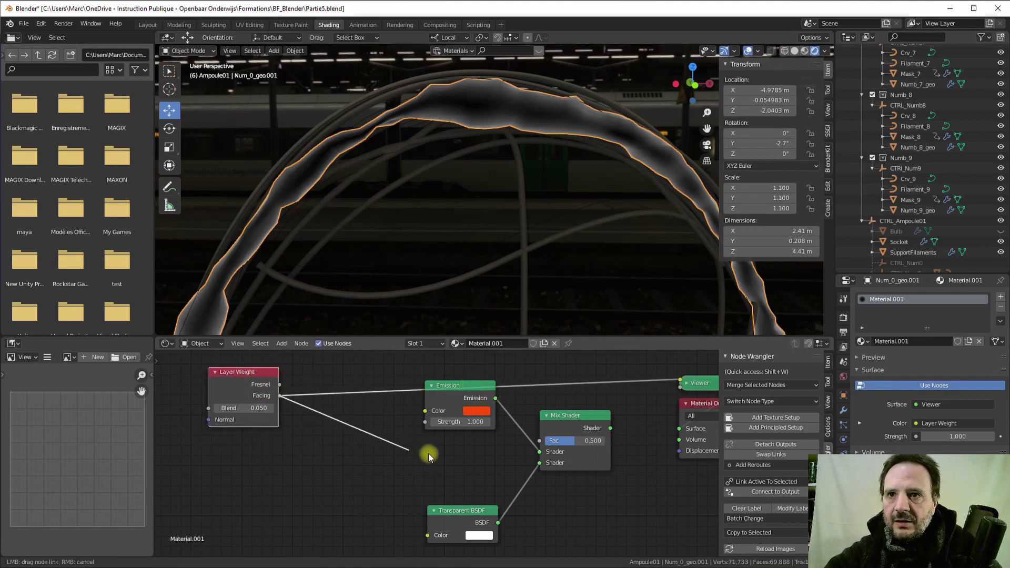
left_click_drag(428, 456, 575, 438)
scroll(476, 410, "right", 5)
left_click_drag(610, 393, 474, 354)
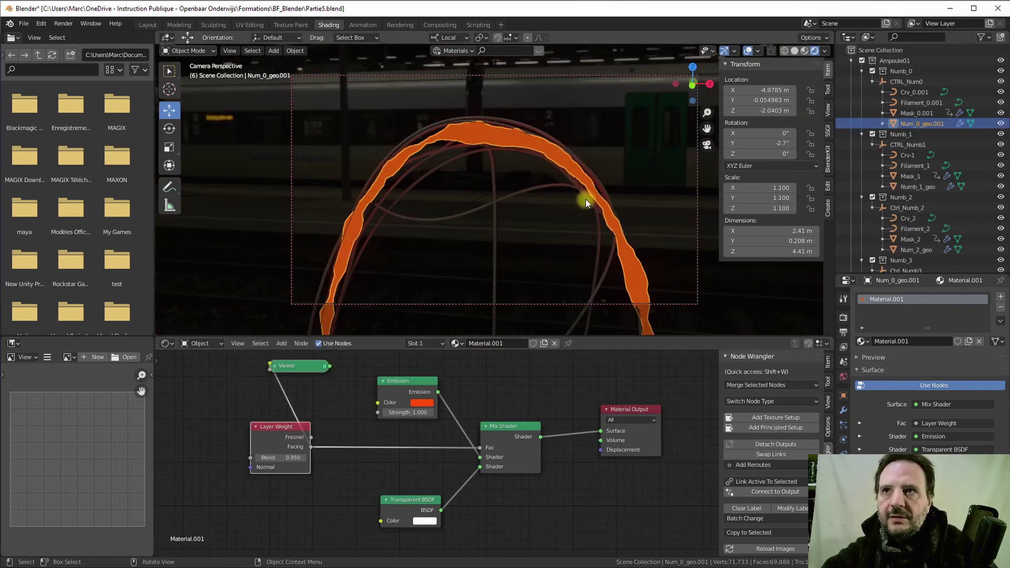
- Set the material's Blend Mode to Alpha Blend and check the tube's transparency from several angles
middle_click_drag(585, 280, 544, 243)
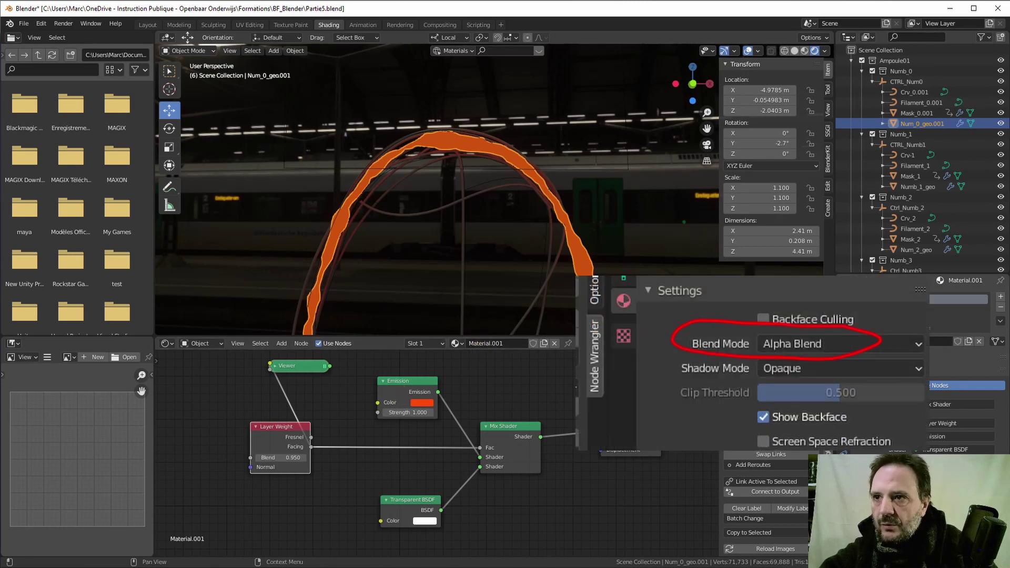
left_click(958, 503)
left_click(934, 458)
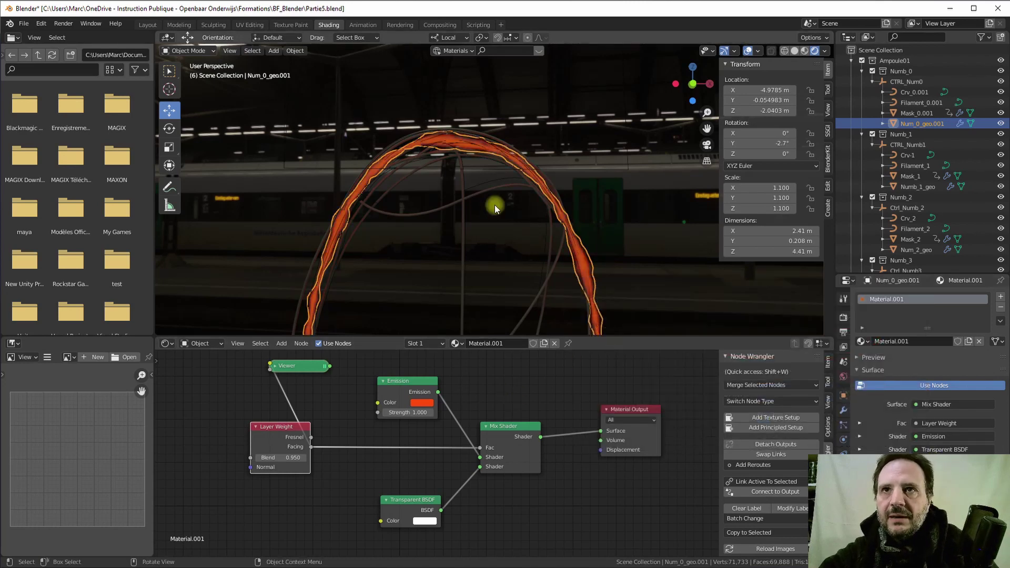
middle_click_drag(494, 204, 475, 229)
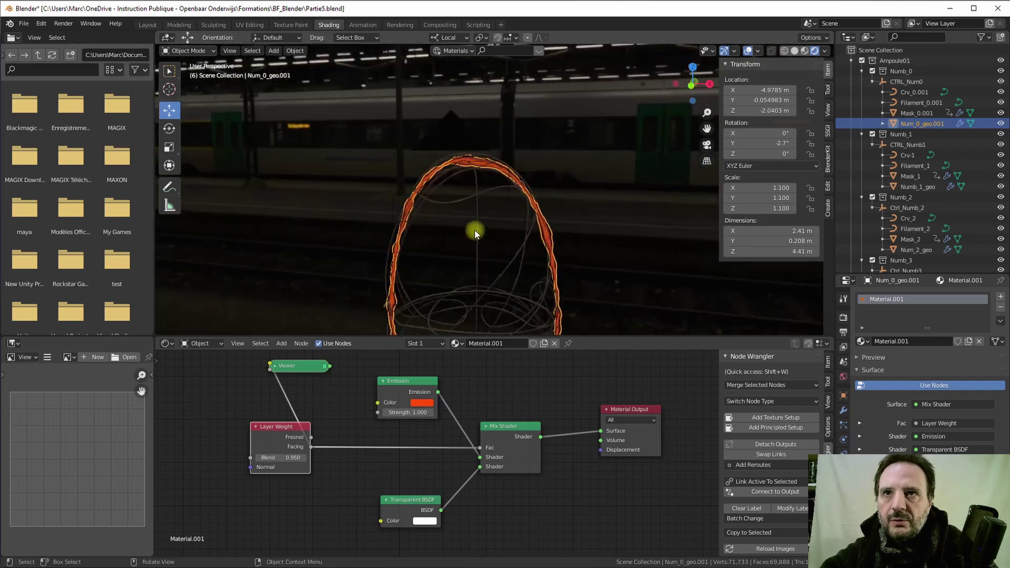
scroll(475, 229, "up", 4)
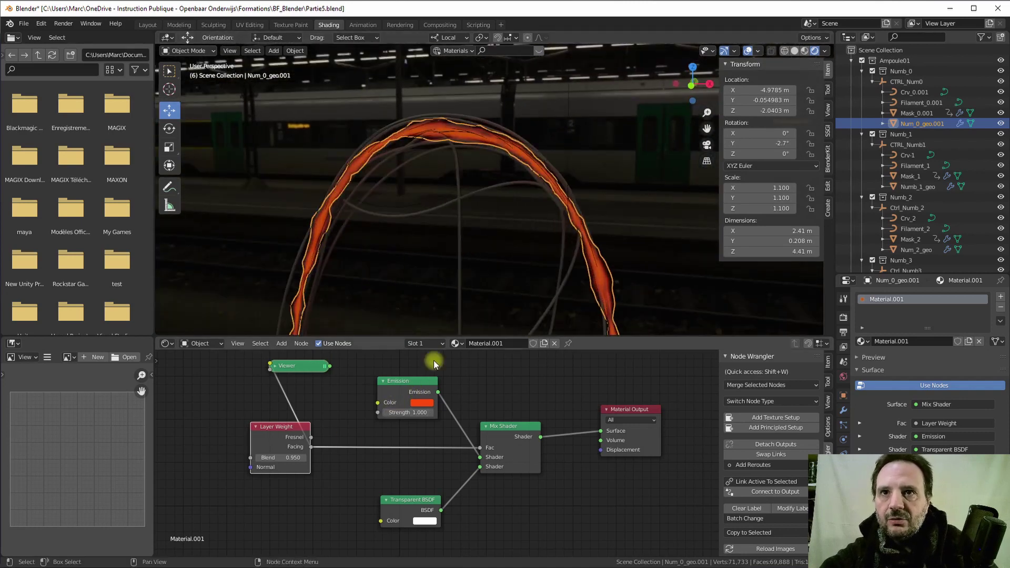
- Set the Emission node's strength to 20 after testing a value of 3
left_click(418, 402)
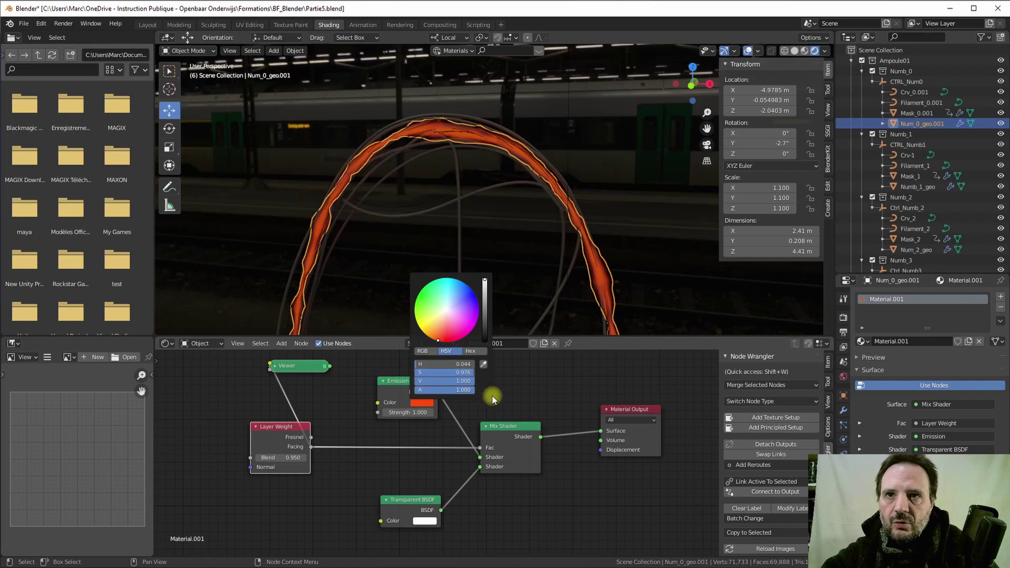
scroll(462, 413, "up", 1)
double_click(399, 413)
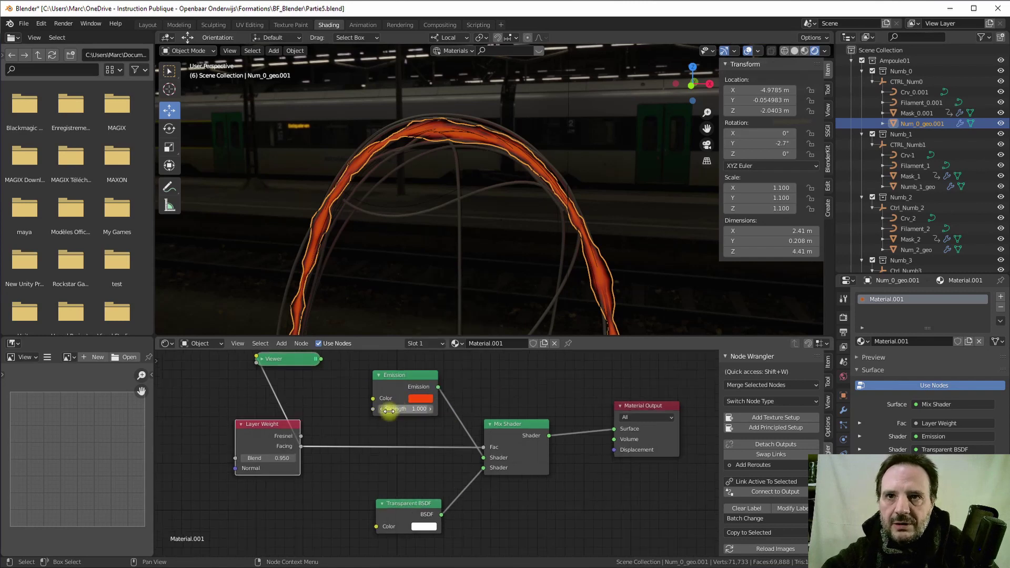
type("3")
key("Return")
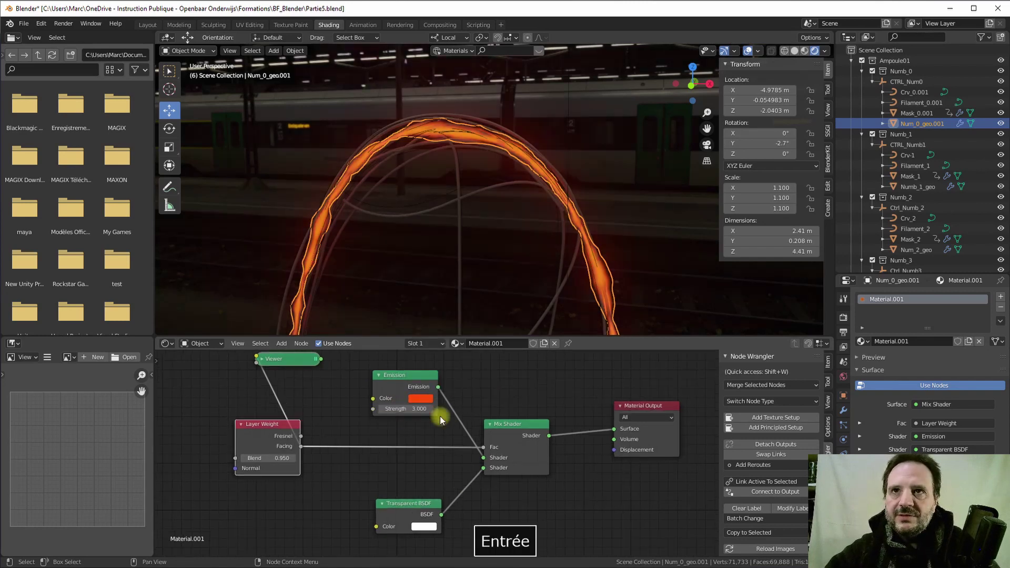
left_click(409, 408)
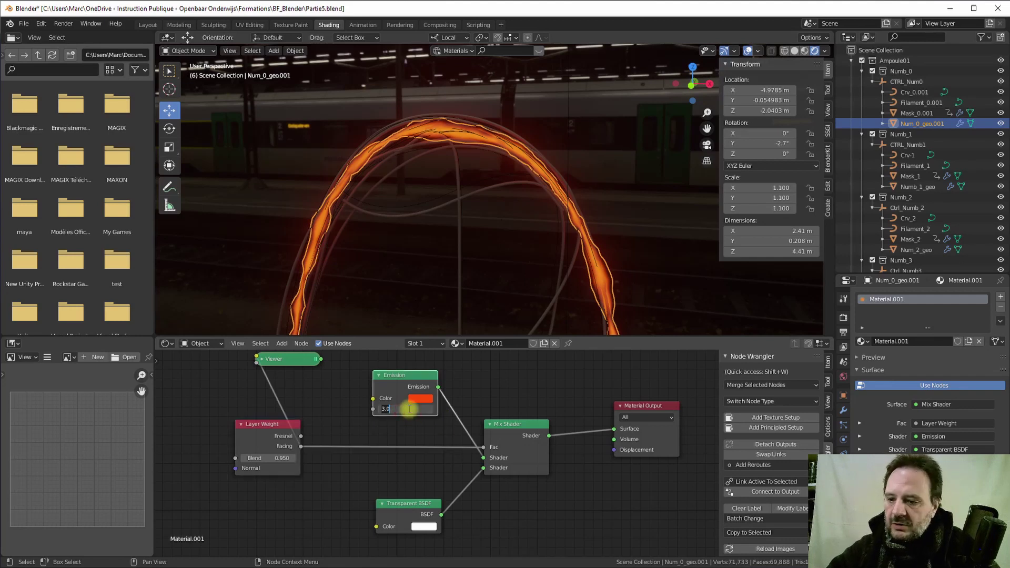
type("20")
key("Return")
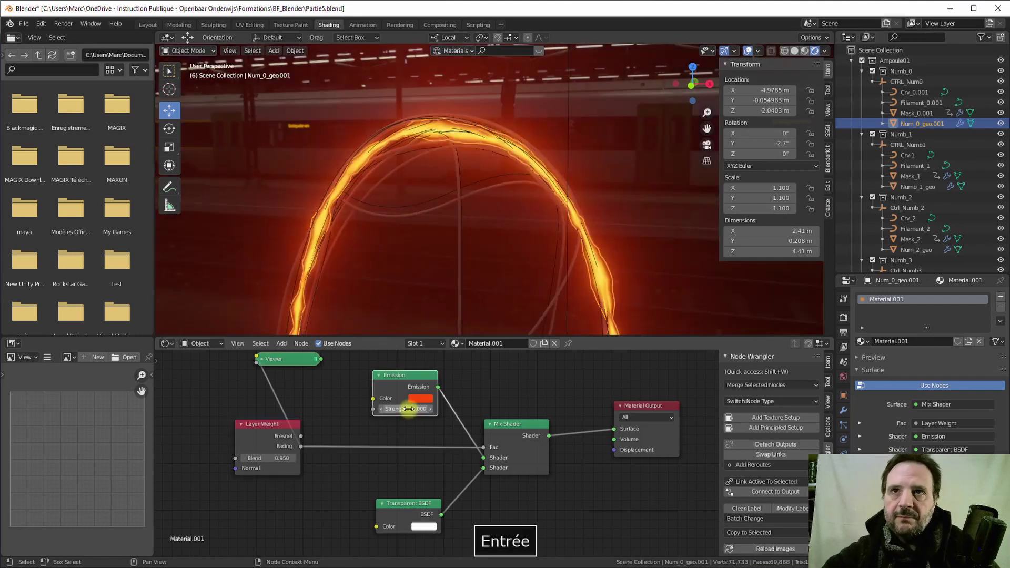
- Turn the scene's Bloom effect off to compare the tube without glow, and turn it back on
scroll(410, 369, "down", 1)
scroll(436, 294, "down", 3)
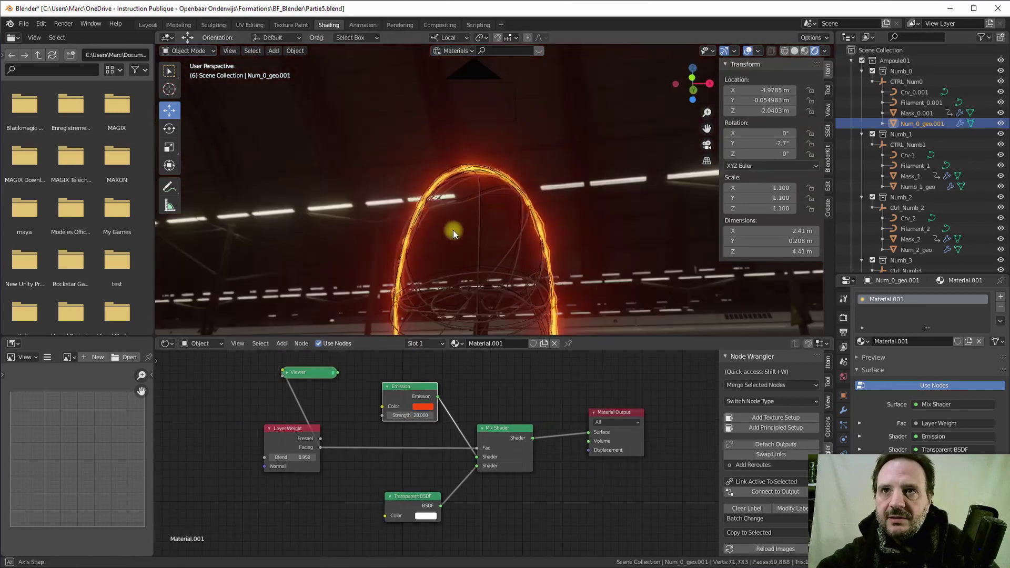
middle_click_drag(453, 229, 467, 205)
scroll(469, 239, "up", 2)
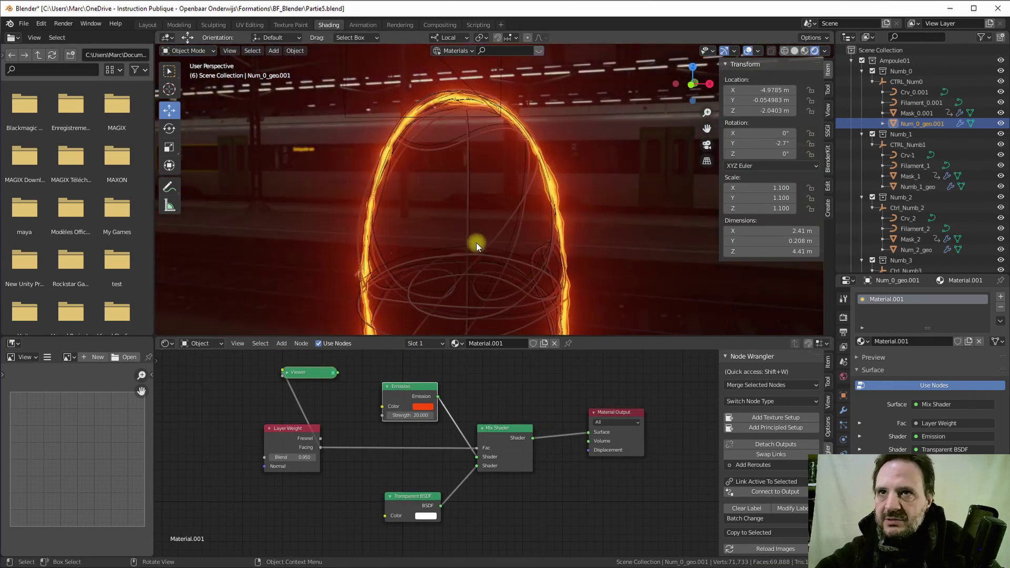
scroll(475, 241, "up", 2)
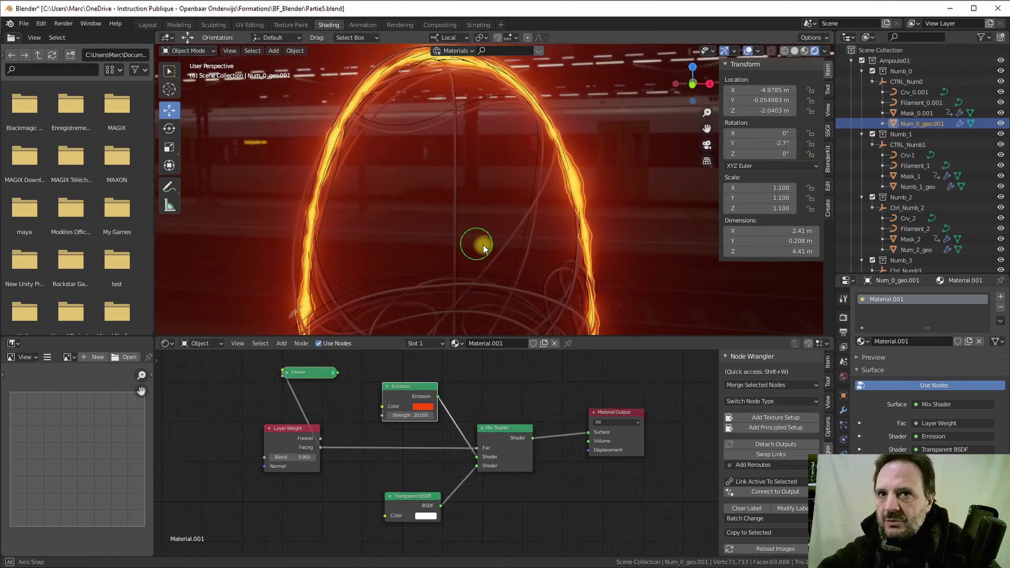
left_click(843, 318)
scroll(888, 359, "up", 5)
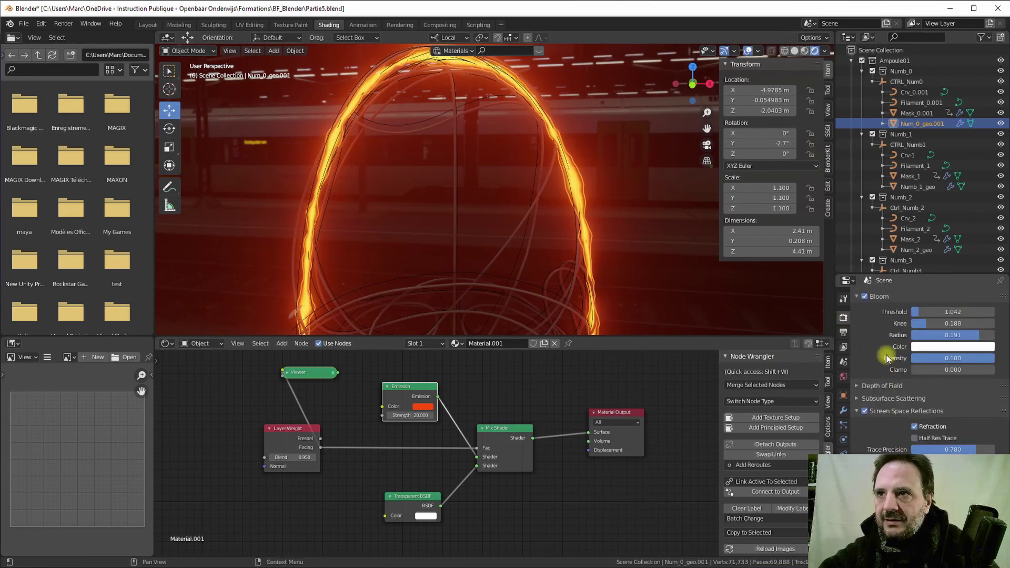
scroll(886, 359, "up", 4)
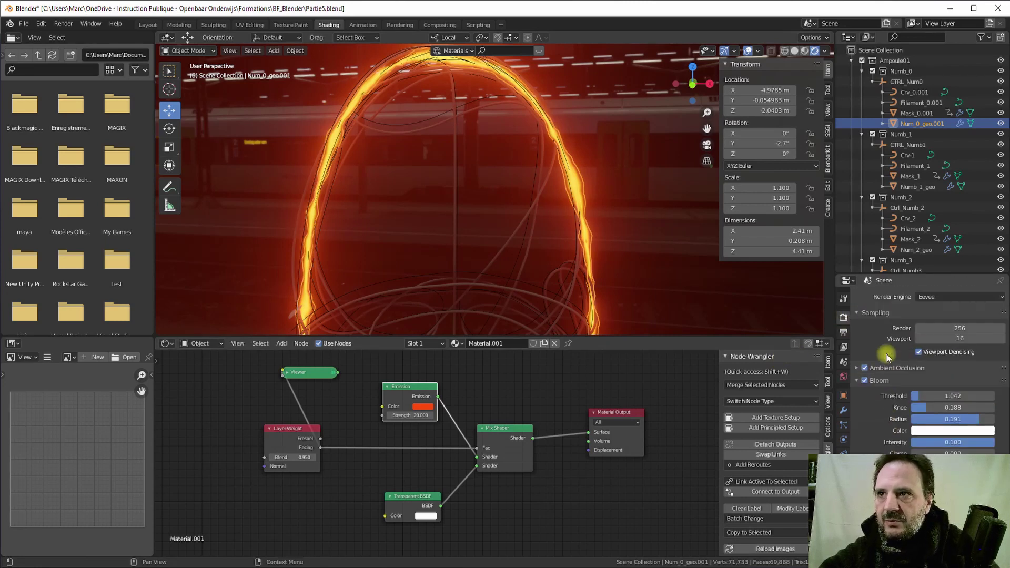
left_click(857, 380)
left_click(865, 380)
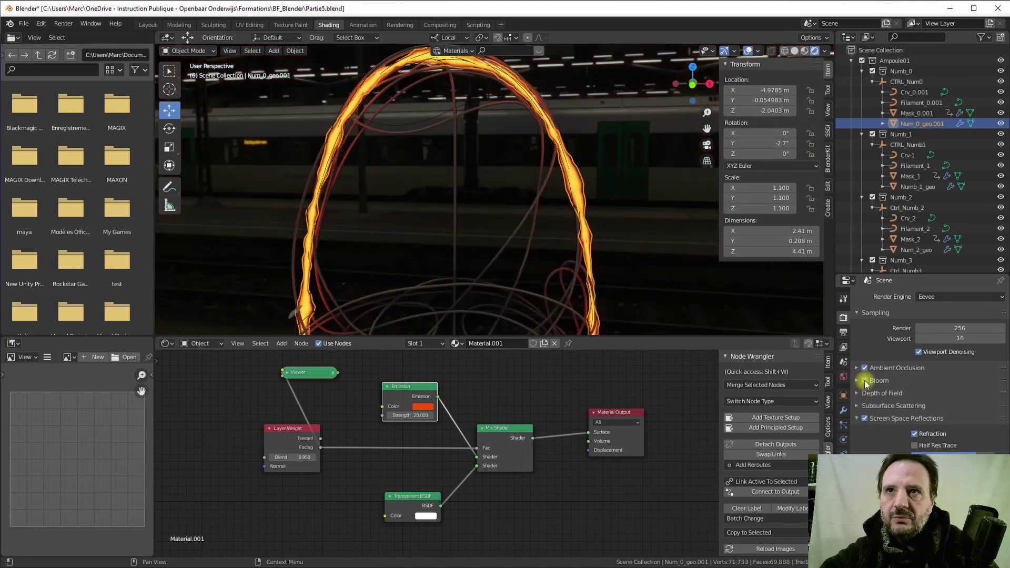
middle_click_drag(417, 92, 460, 187)
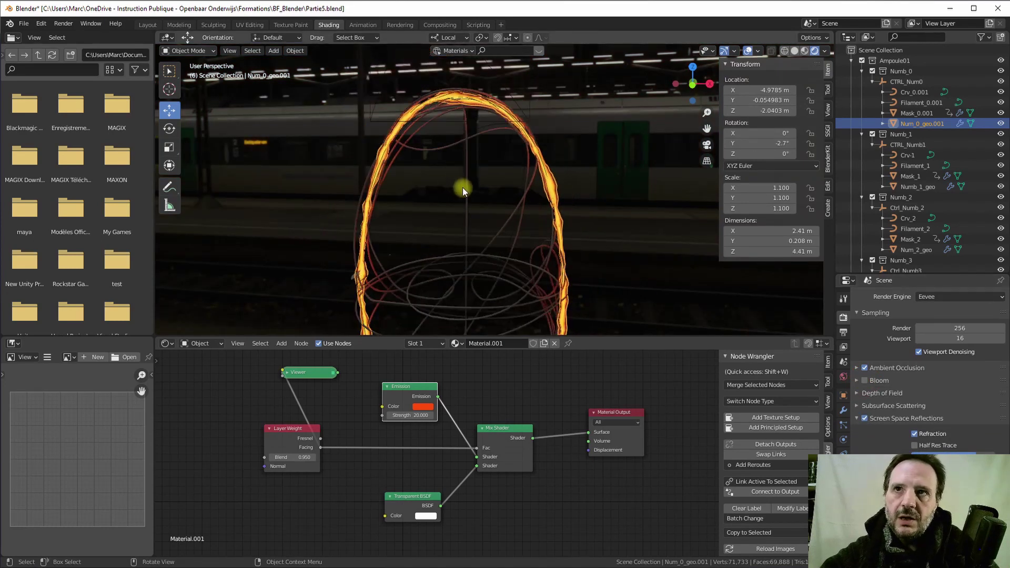
left_click(865, 381)
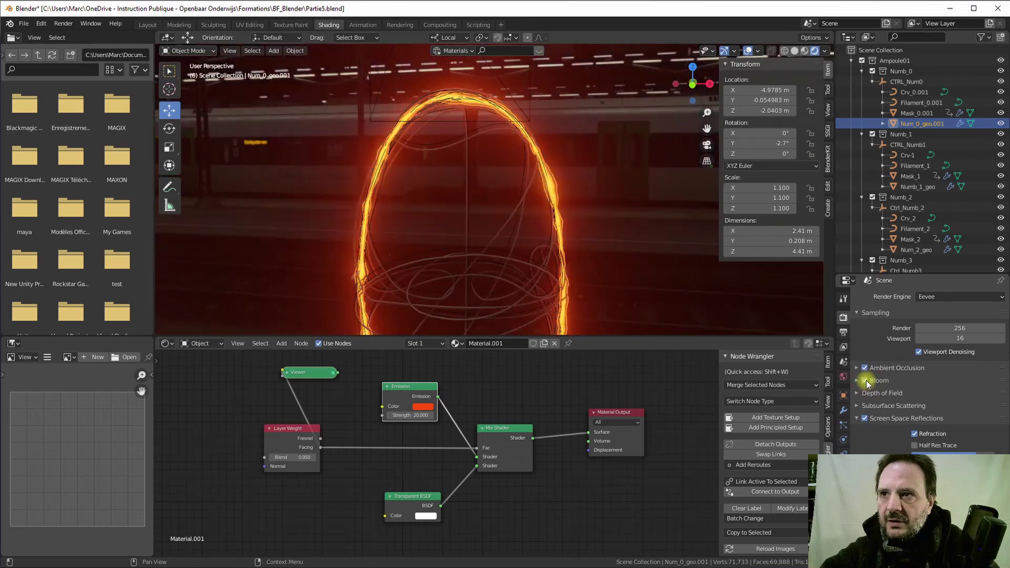
- Set the Bloom threshold to 1, the knee to 0.18 and the radius to 8.1
left_click(858, 381)
left_click(947, 396)
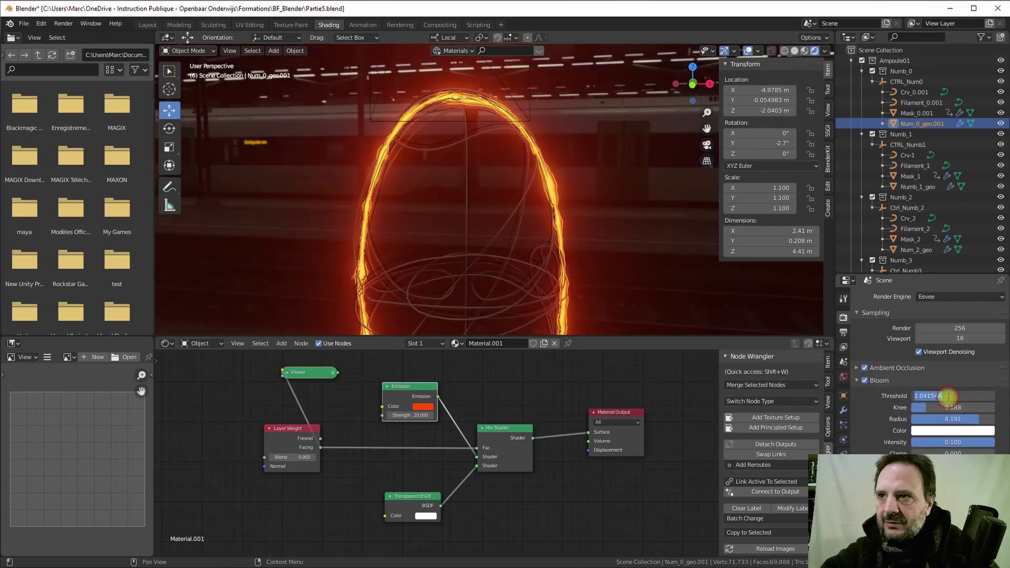
type("1")
key("Return")
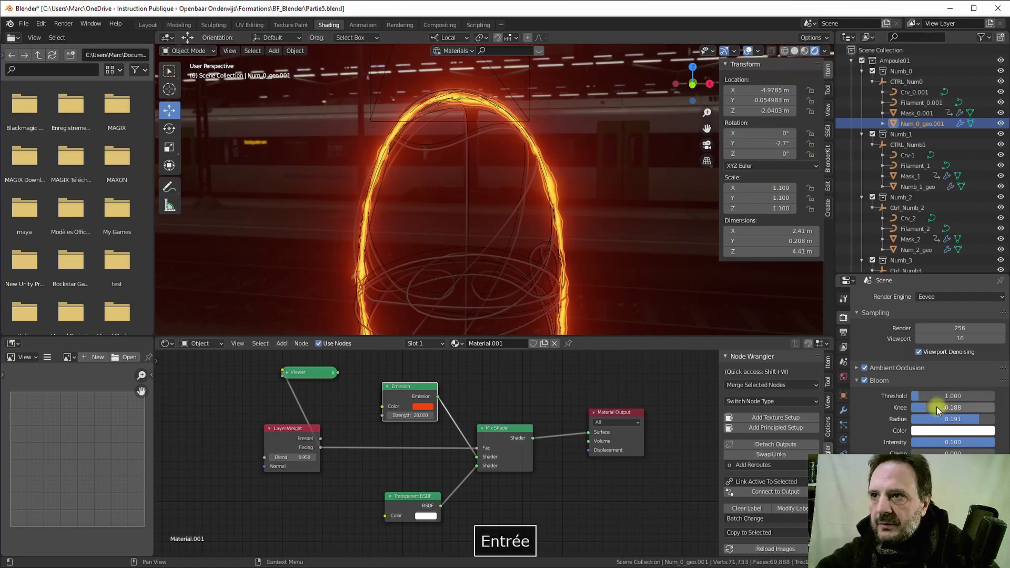
left_click(936, 406)
type("0.18")
key("Return")
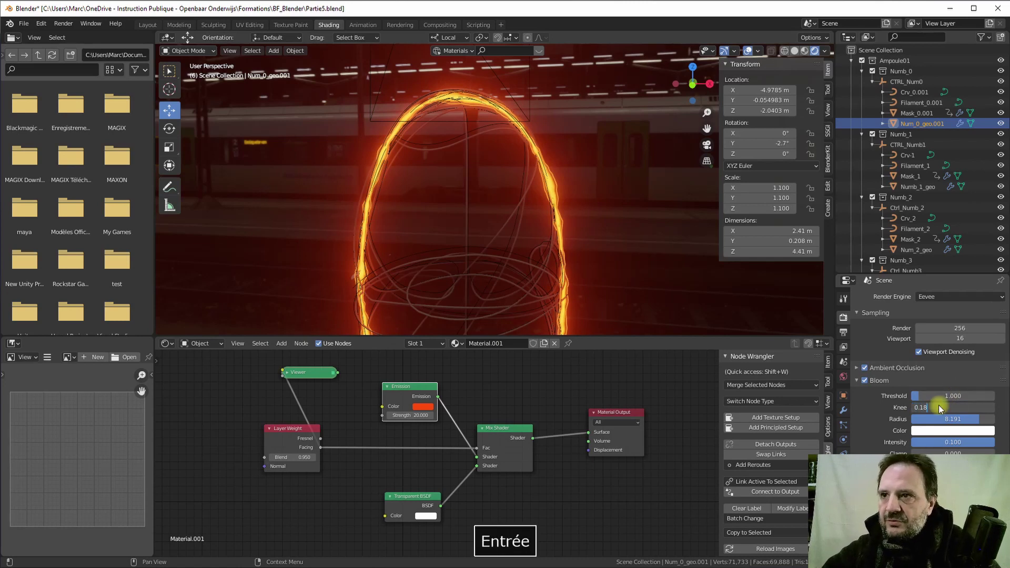
left_click(987, 419)
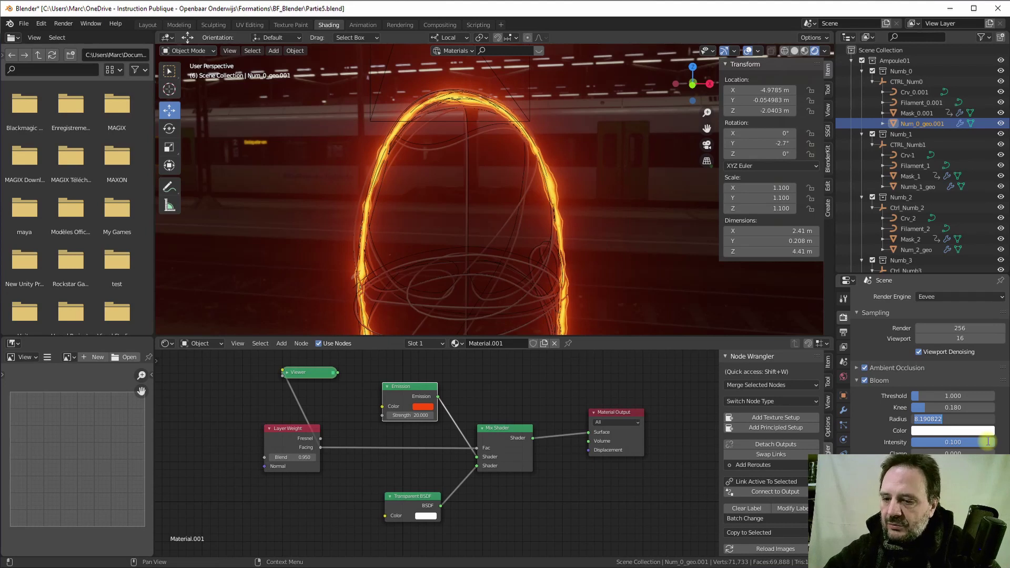
type("8.")
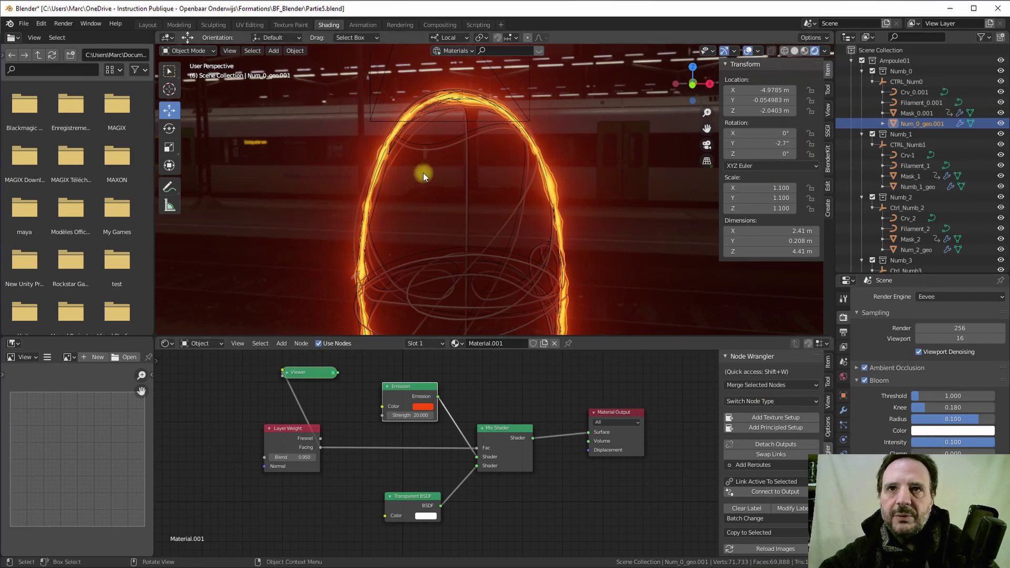
- Examine the glowing tube from several angles and up close to judge the bloom around its upper curve
middle_click_drag(421, 169, 536, 270)
scroll(532, 271, "down", 3)
scroll(512, 284, "up", 5)
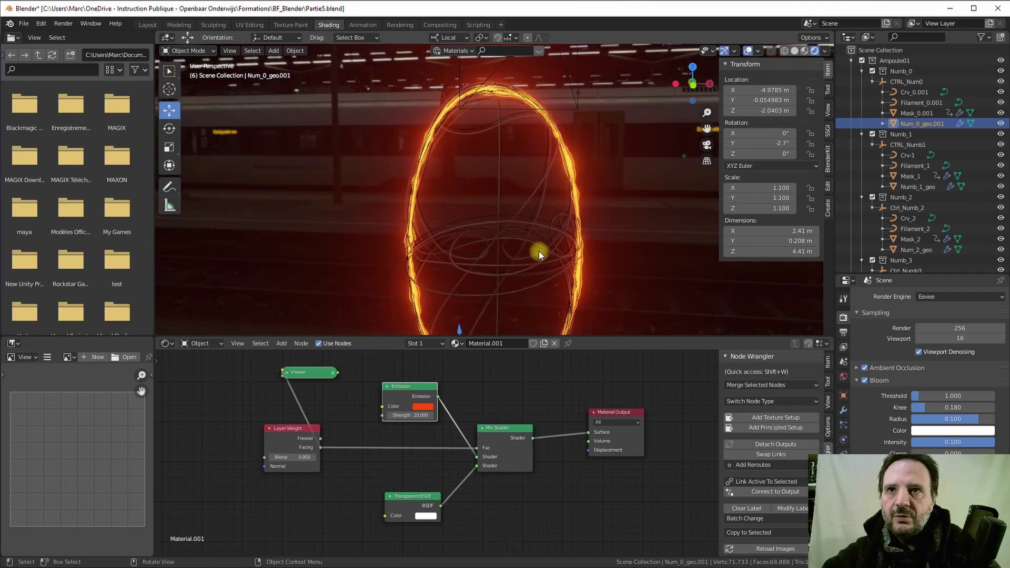
scroll(502, 220, "up", 2)
scroll(507, 221, "down", 2)
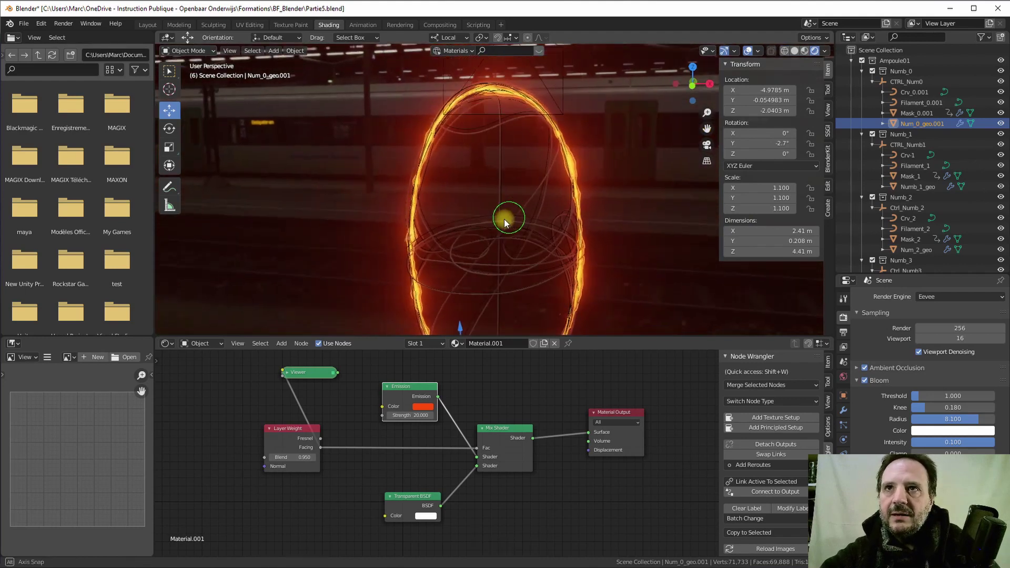
scroll(510, 222, "up", 3)
middle_click_drag(502, 191, 510, 241, "shift")
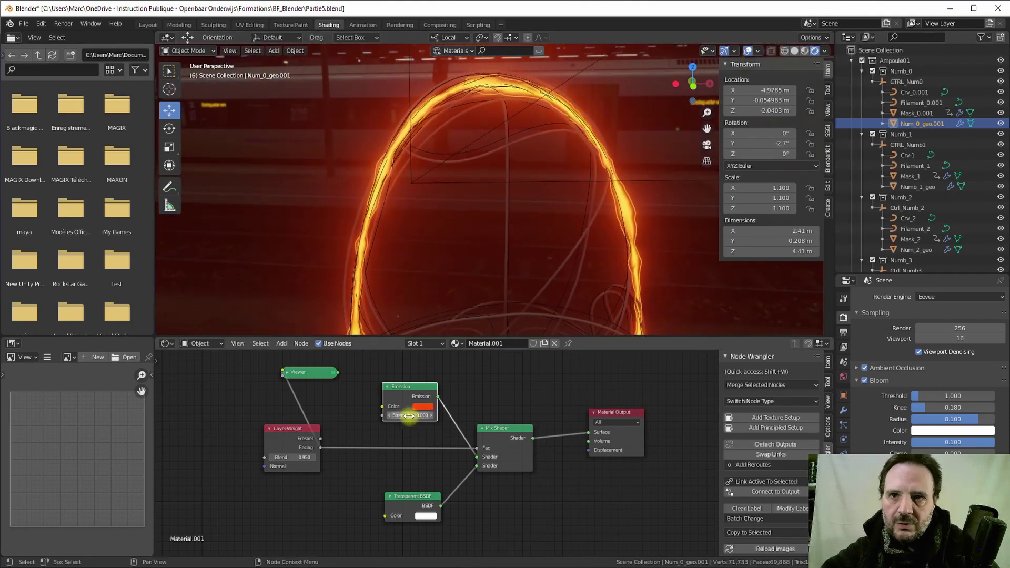
scroll(473, 153, "up", 3)
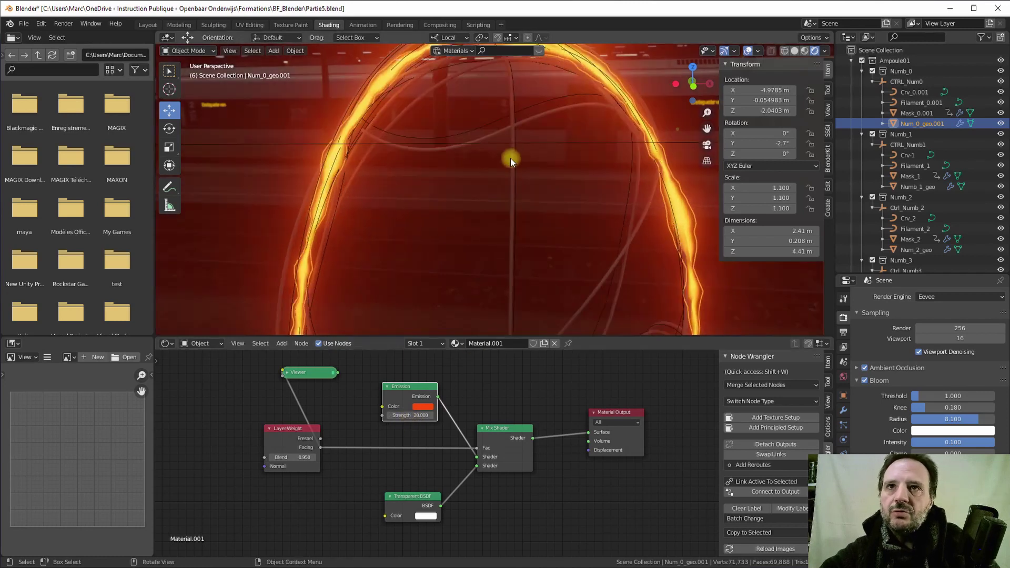
middle_click_drag(510, 158, 526, 187, "shift")
scroll(452, 86, "up", 1)
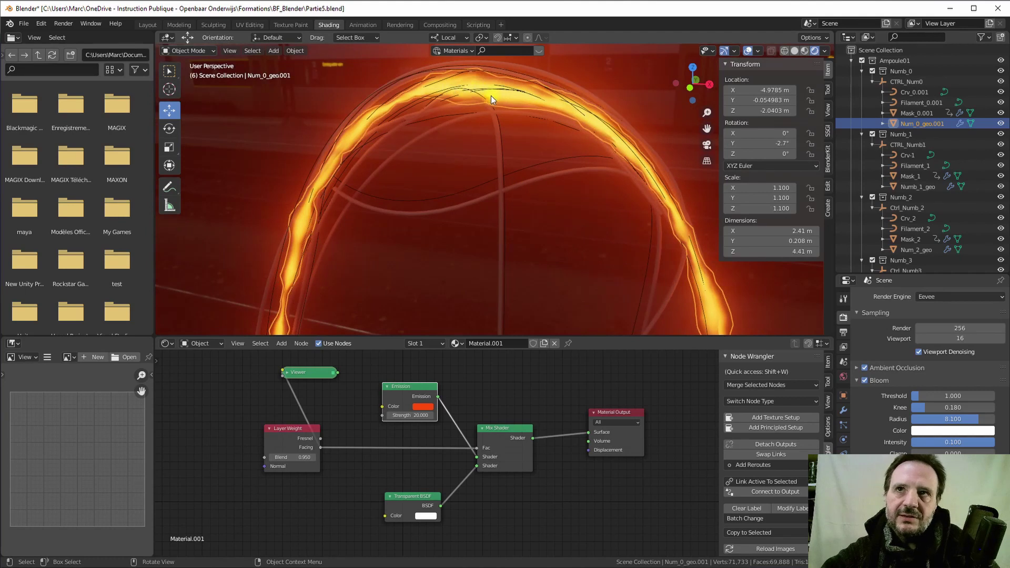
- Delete the Viewer node and reposition the Layer Weight node
scroll(474, 450, "down", 1)
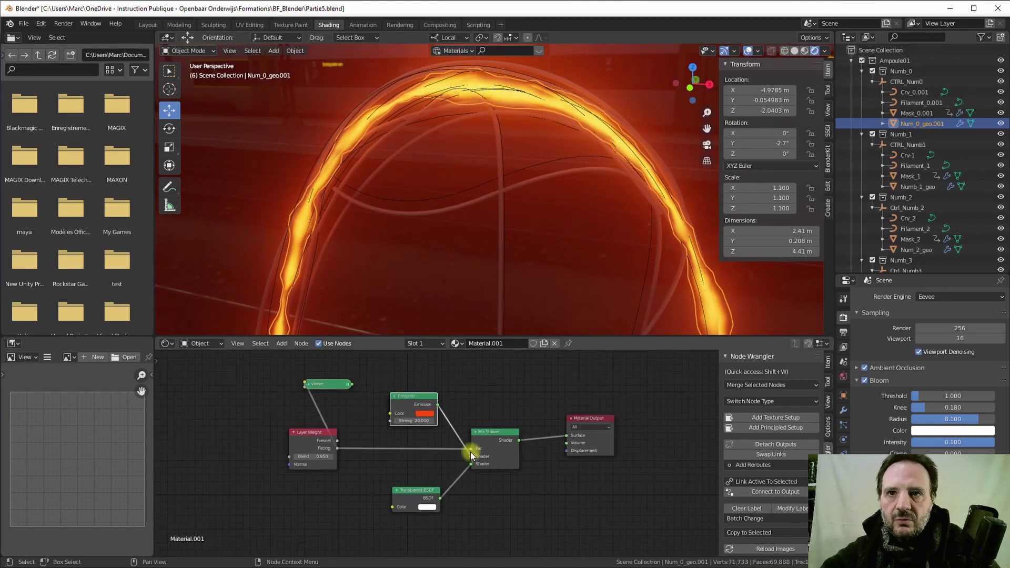
middle_click_drag(473, 450, 553, 418)
left_click_drag(399, 375, 442, 459)
middle_click_drag(378, 454, 470, 456)
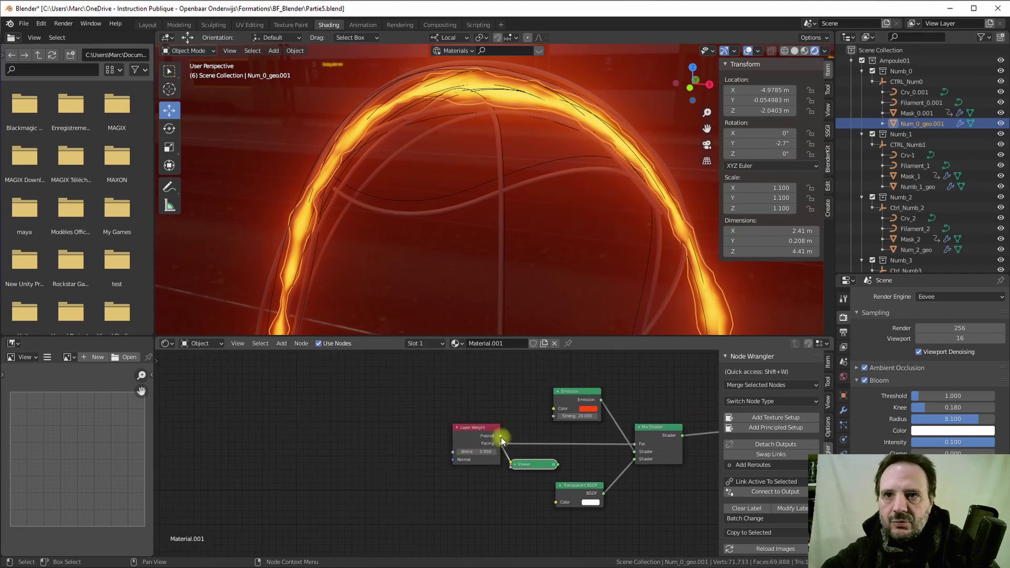
left_click_drag(500, 437, 493, 445)
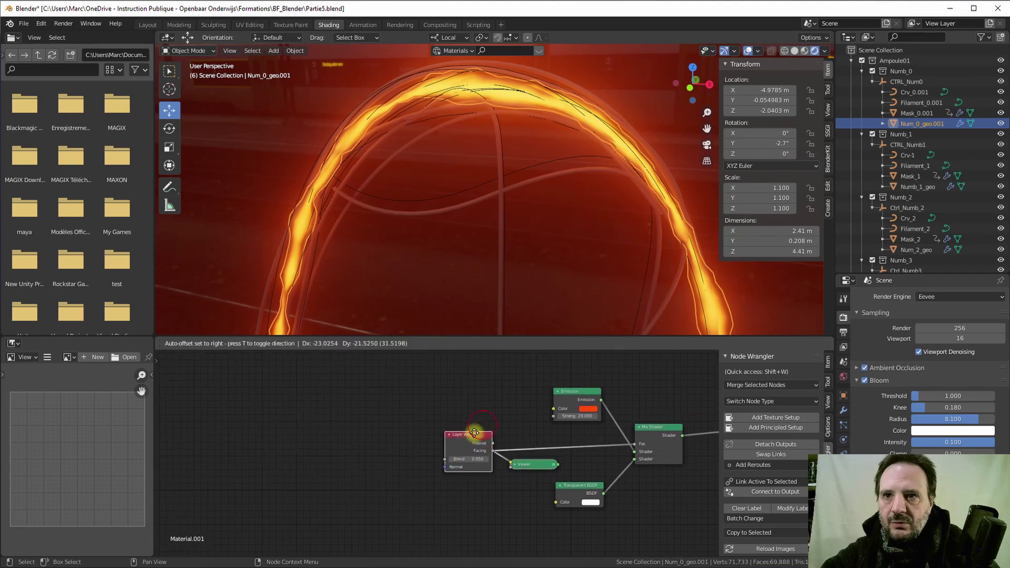
left_click(528, 463)
key("Delete")
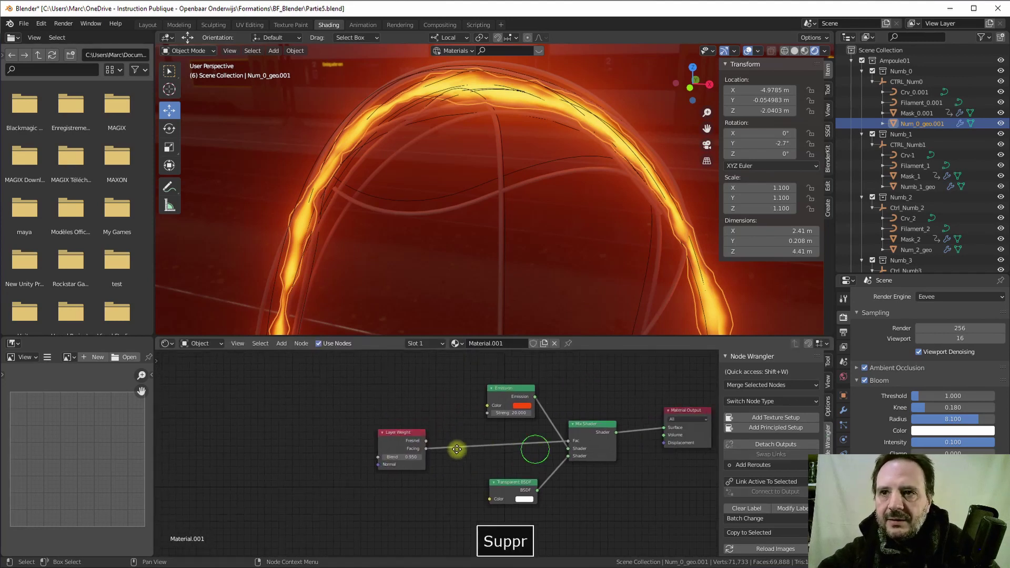
middle_click_drag(457, 444, 372, 445)
left_click_drag(371, 445, 388, 437)
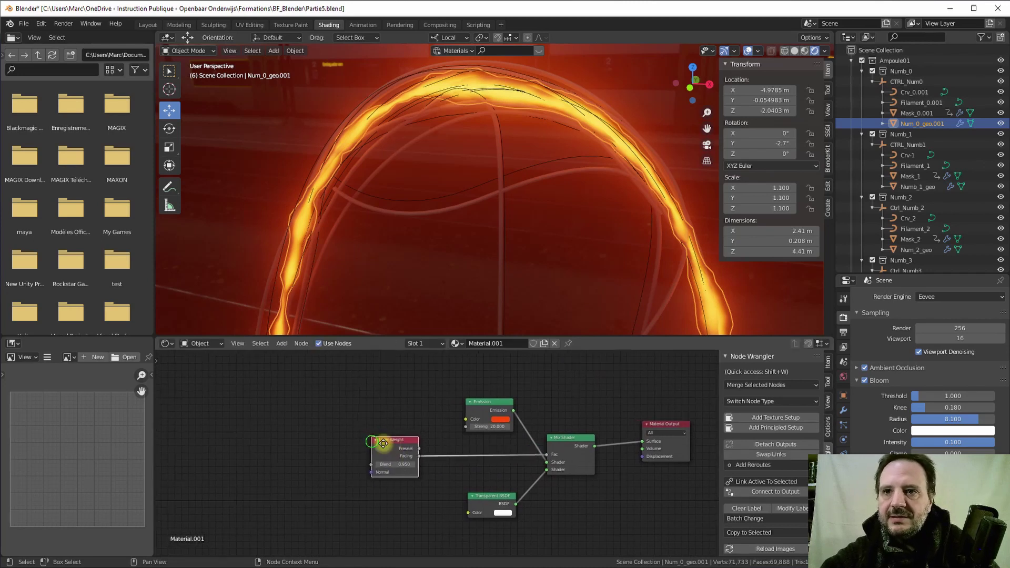
middle_click_drag(388, 445, 434, 458)
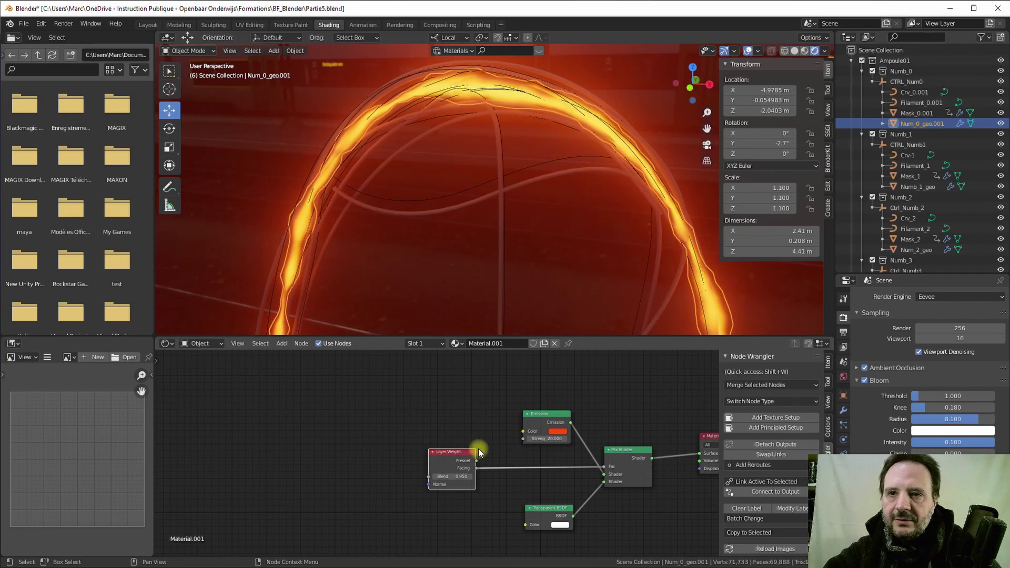
- Add a Noise Texture node ahead of the Emission node and spread the Layer Weight, Emission and Noise Texture nodes apart
left_click(282, 343)
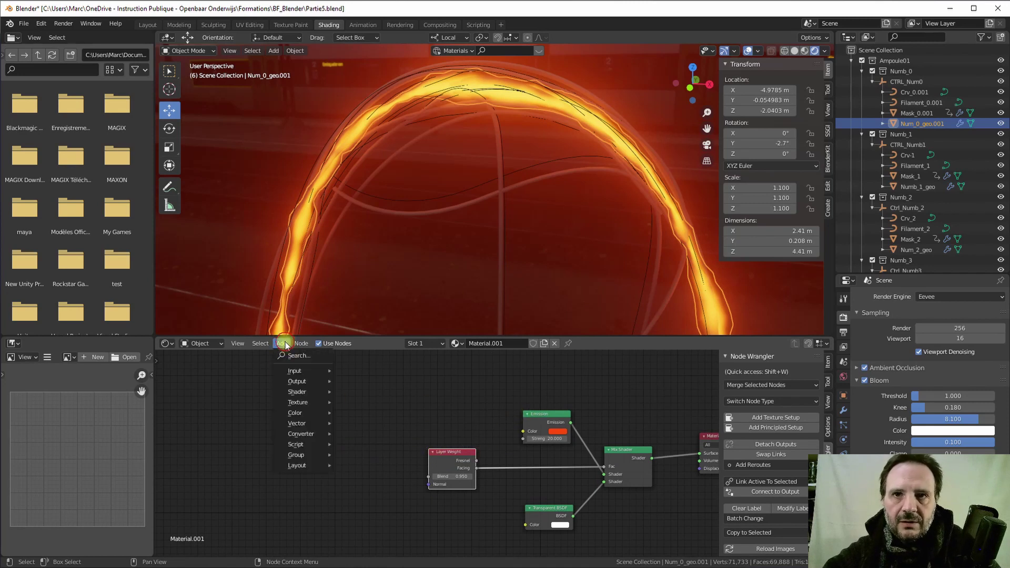
mouse_move(301, 404)
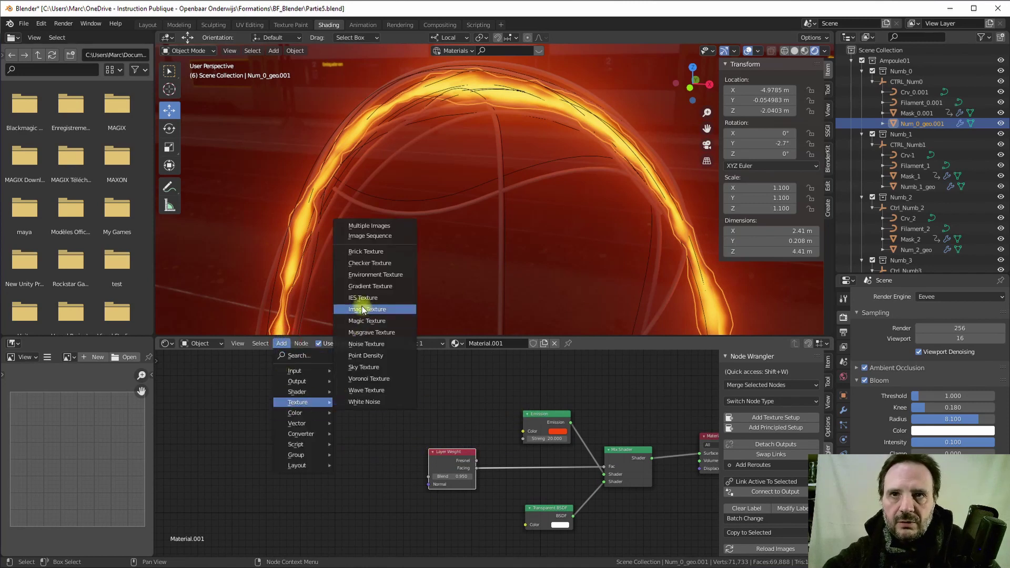
left_click(375, 344)
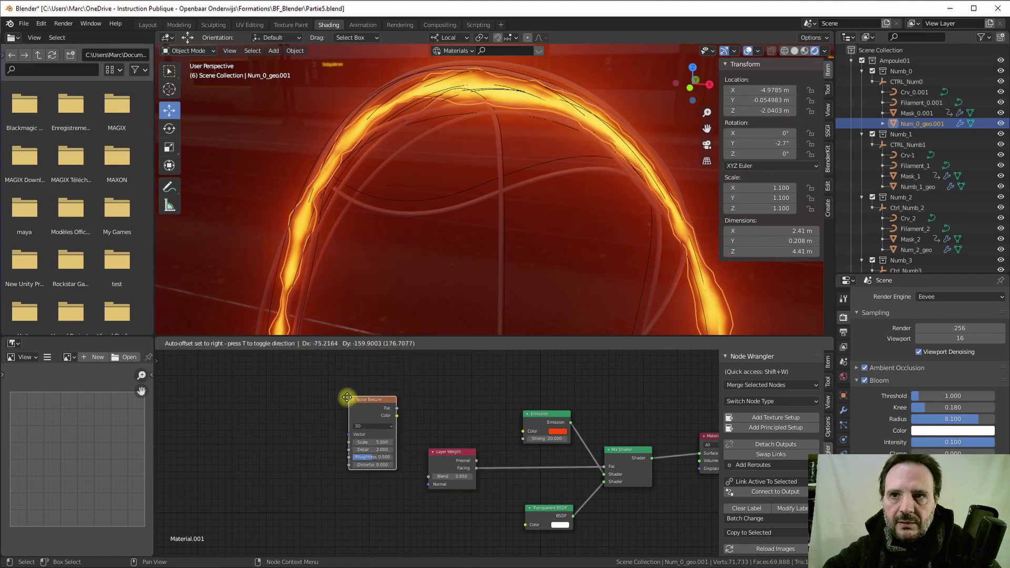
left_click(339, 395)
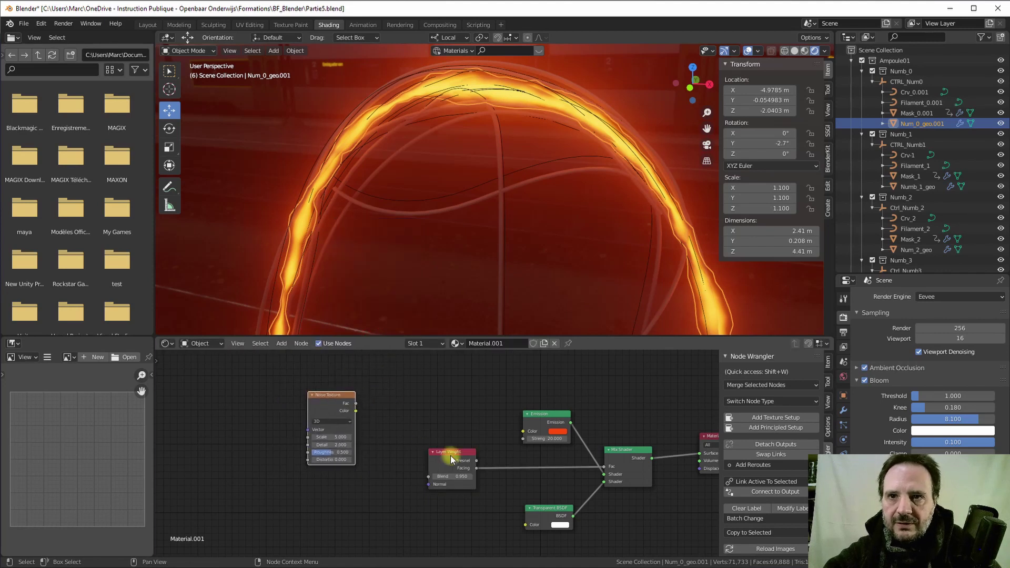
left_click_drag(448, 454, 450, 471)
left_click_drag(559, 425, 545, 408)
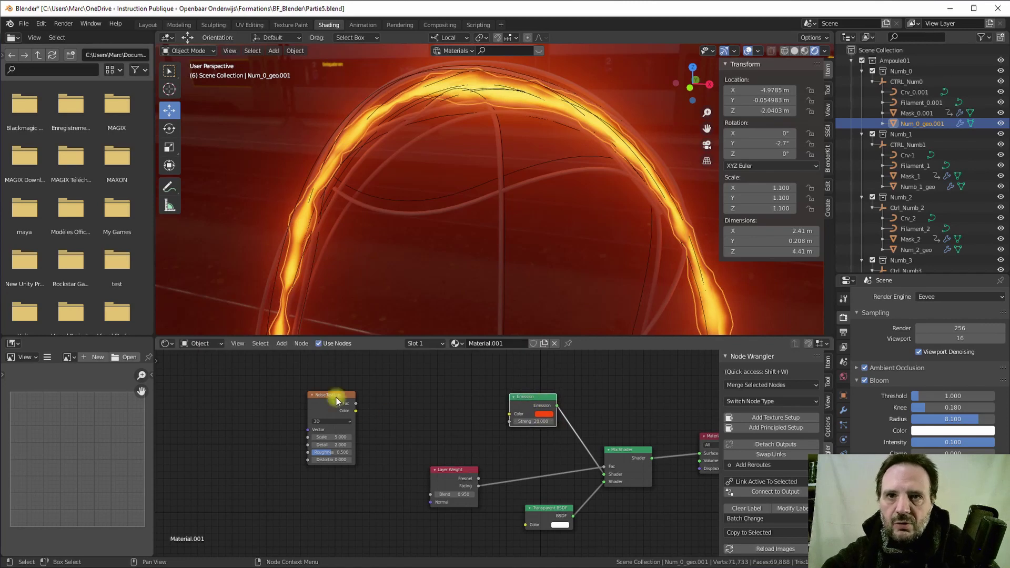
left_click_drag(338, 396, 320, 399)
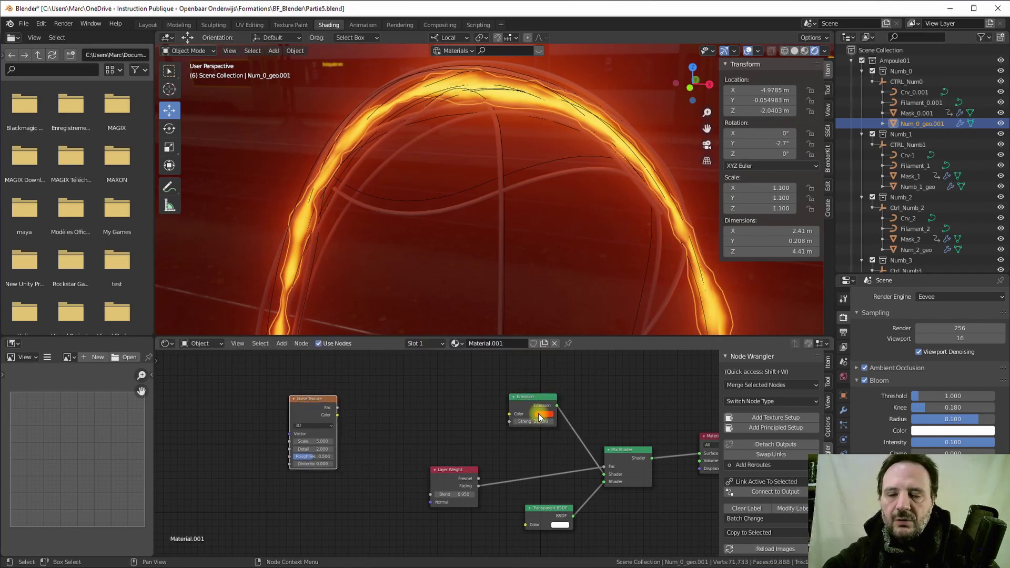
- Add a MixRGB node between the Noise Texture and Emission nodes, leaving space beside the Noise Texture
left_click(280, 343)
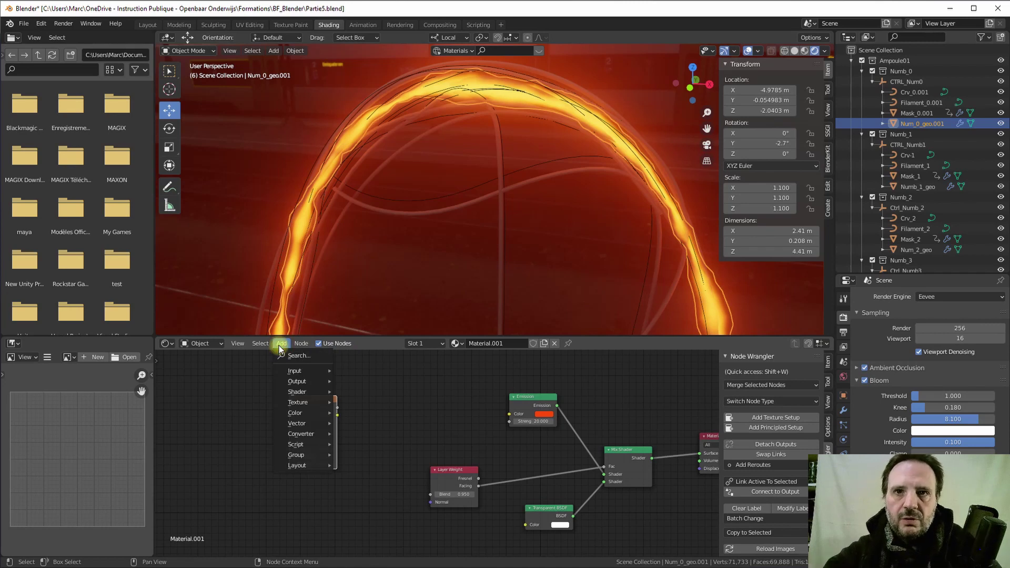
mouse_move(317, 402)
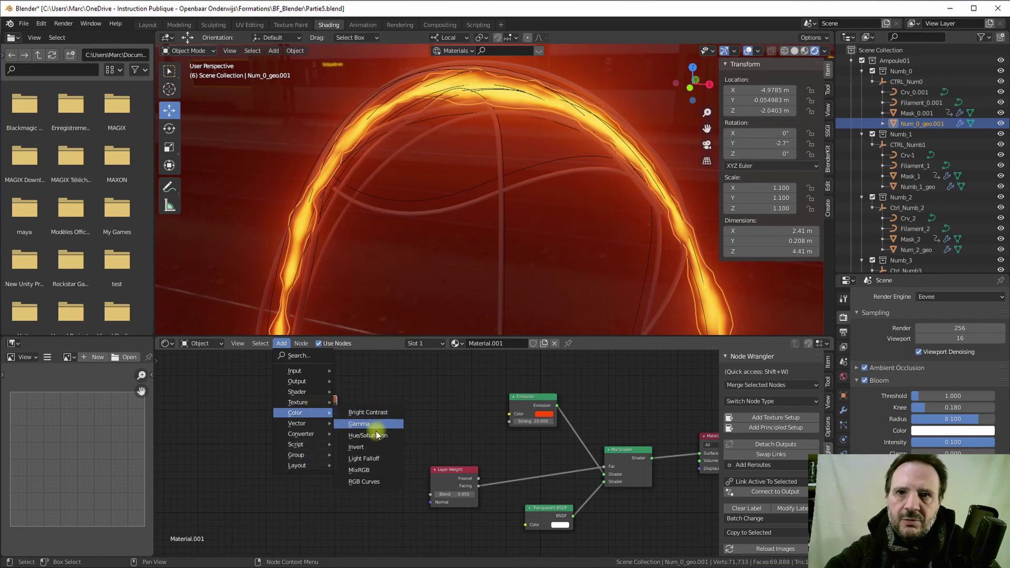
left_click(371, 471)
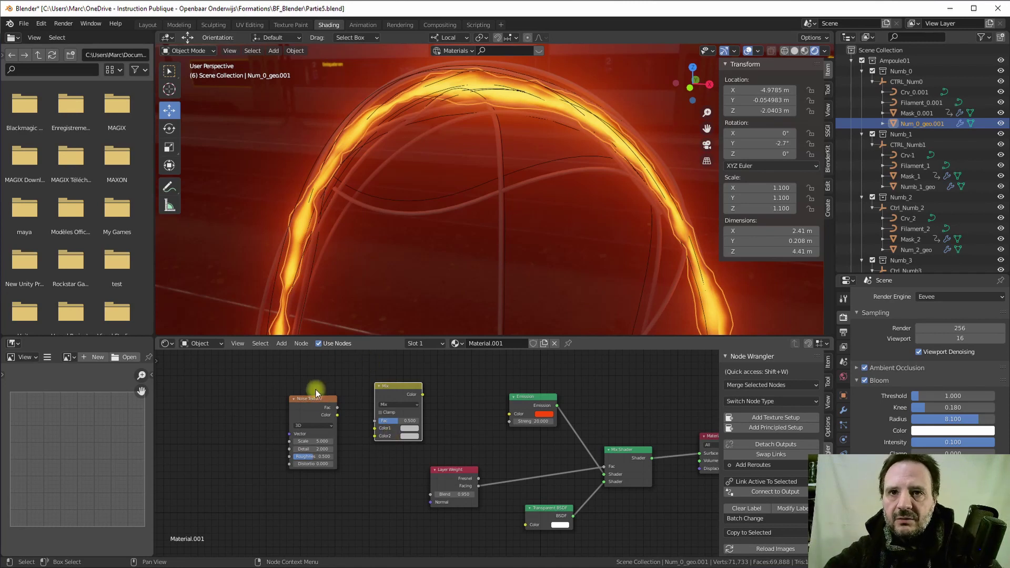
left_click_drag(313, 398, 298, 400)
- Set the Mix node's Color1 to the same orange as the Emission color and adjust the node's position
scroll(348, 463, "up", 1)
scroll(349, 463, "up", 2)
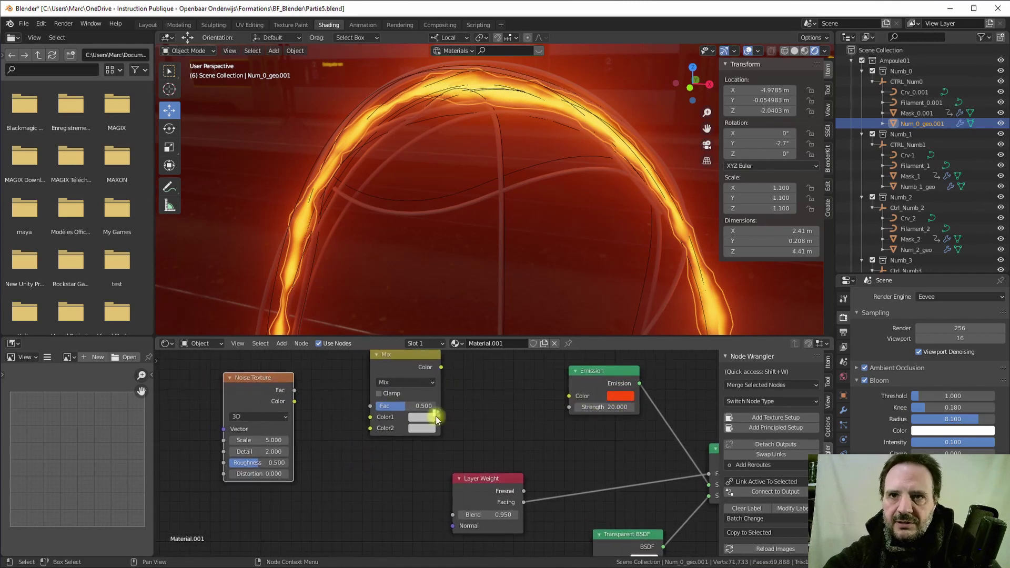
left_click_drag(436, 420, 423, 417)
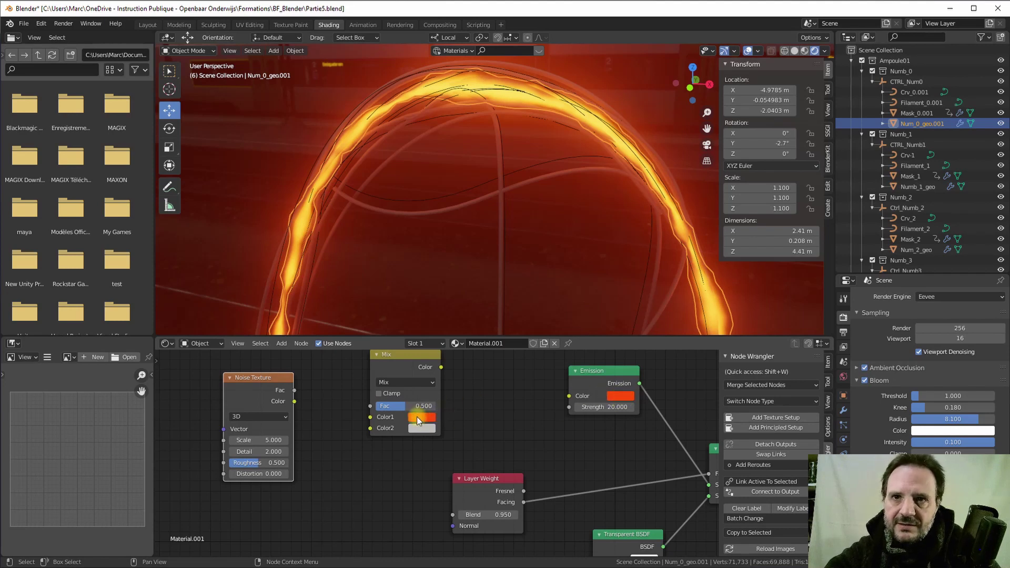
left_click_drag(396, 356, 388, 361)
left_click(282, 343)
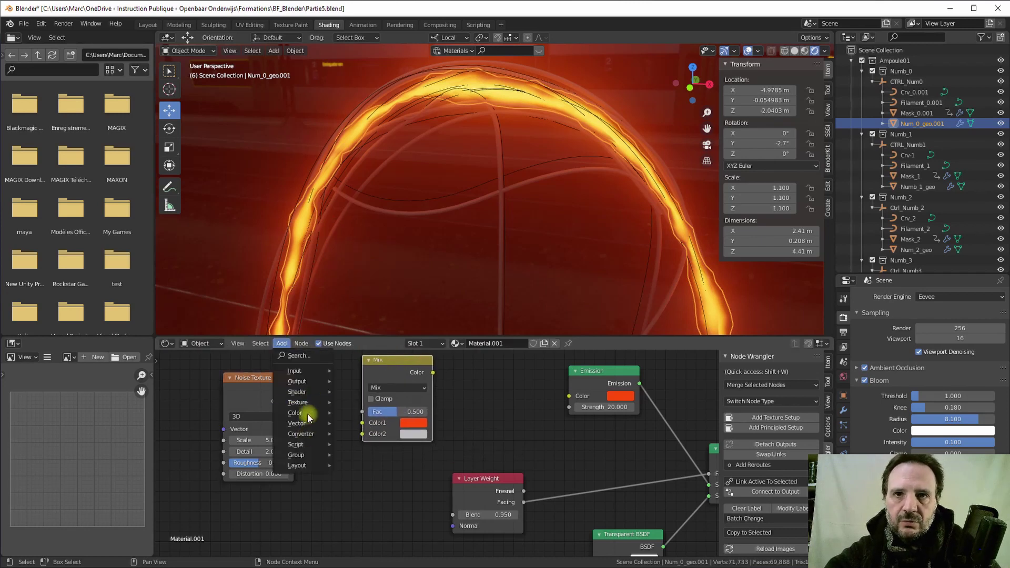
mouse_move(297, 412)
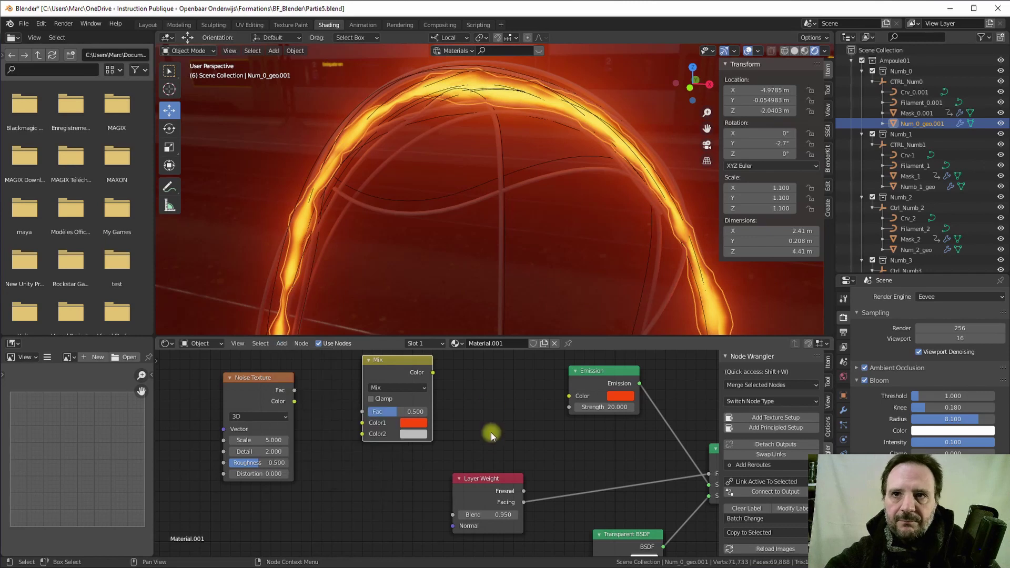
left_click(492, 406)
- Connect the Noise Texture's Color output to the Mix node's Color2, and the Mix node's Color output to the Emission Color
left_click_drag(258, 384, 362, 434)
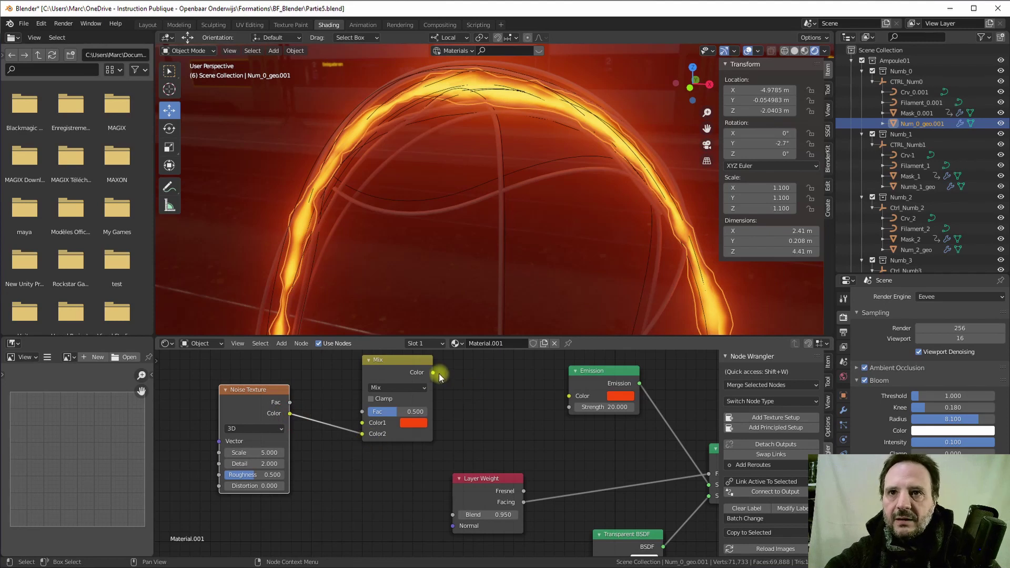
left_click_drag(432, 372, 568, 395)
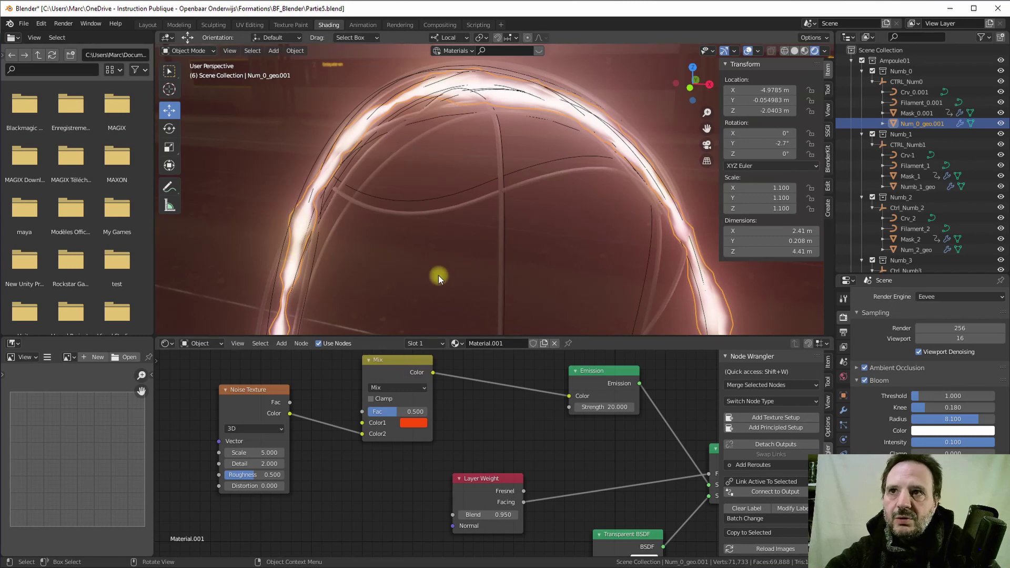
- Move the Noise Texture node farther from the Mix node to make room between them
left_click(269, 389)
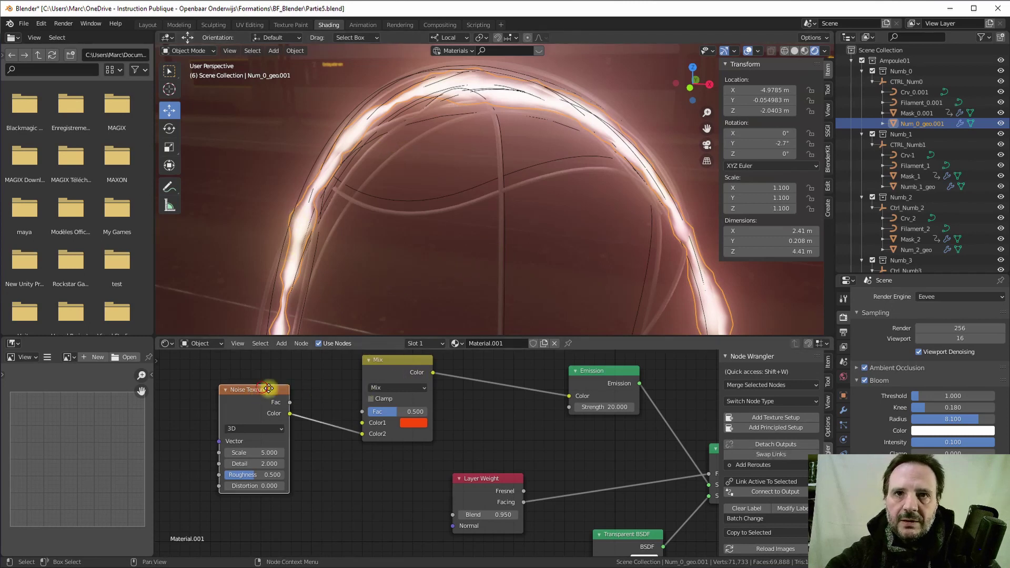
mouse_move(268, 388)
left_mouse_down()
mouse_move(226, 387)
mouse_move(331, 363)
mouse_move(349, 370)
mouse_move(258, 396)
mouse_move(270, 388)
left_mouse_up()
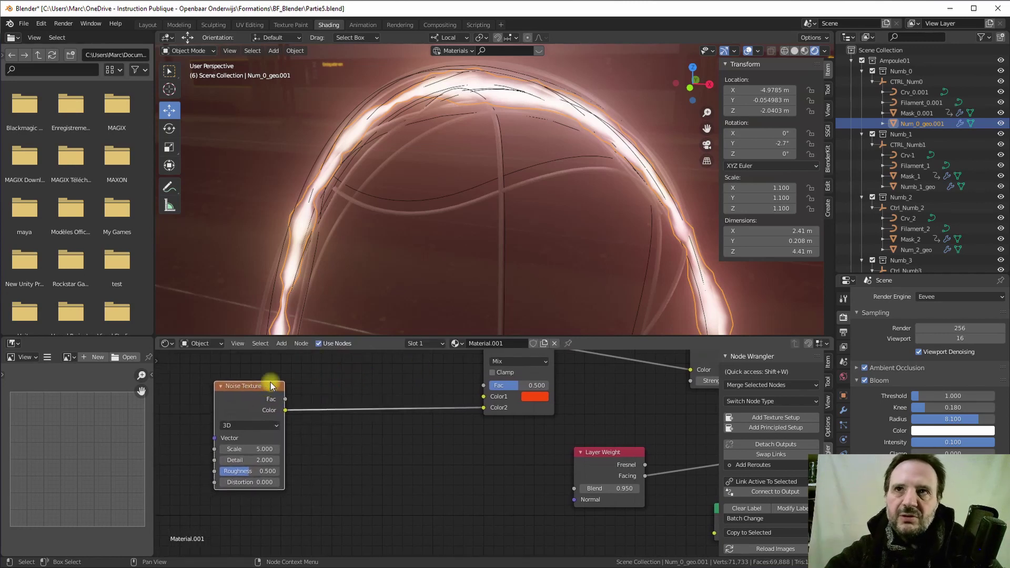
left_click_drag(259, 386, 250, 378)
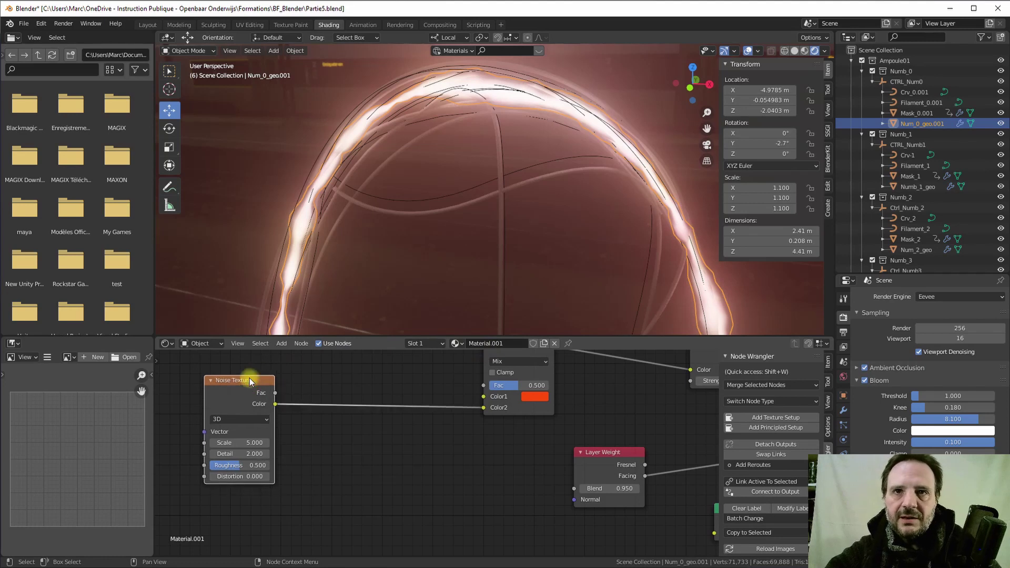
- Add a Bright/Contrast node on the link between the Noise Texture and Mix nodes
left_click(281, 344)
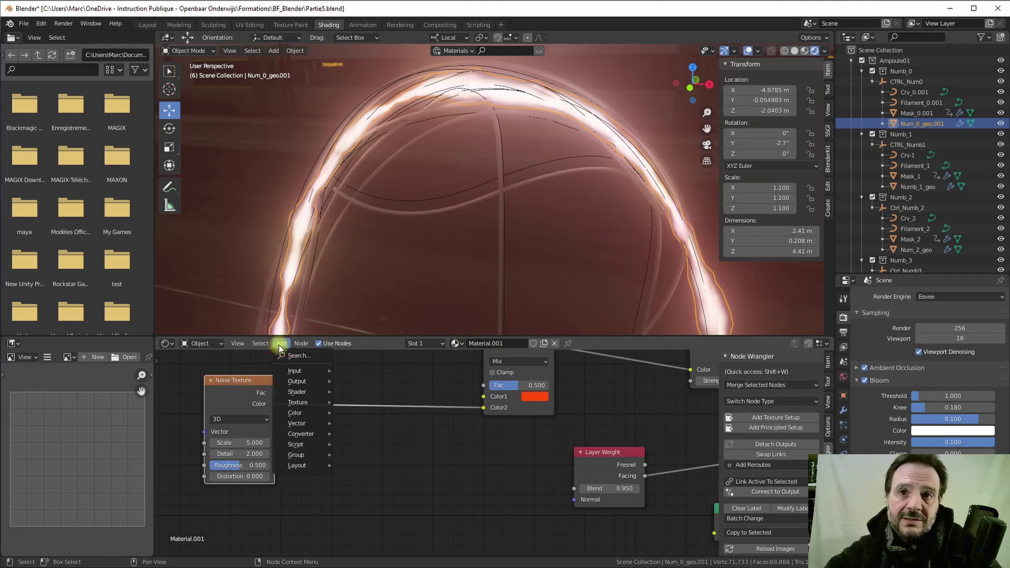
mouse_move(304, 416)
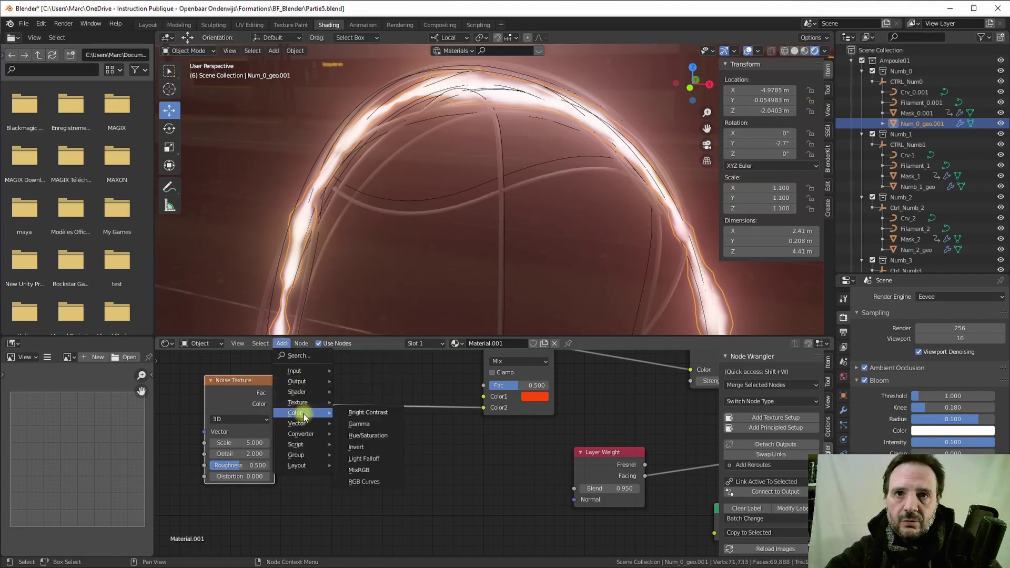
left_click(367, 412)
left_click(347, 389)
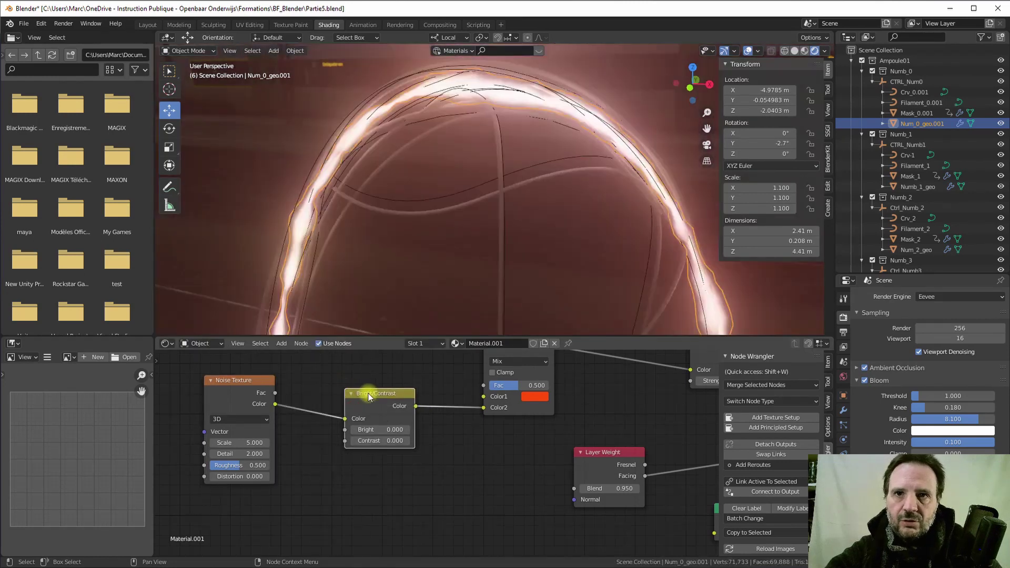
left_click_drag(368, 393, 362, 383)
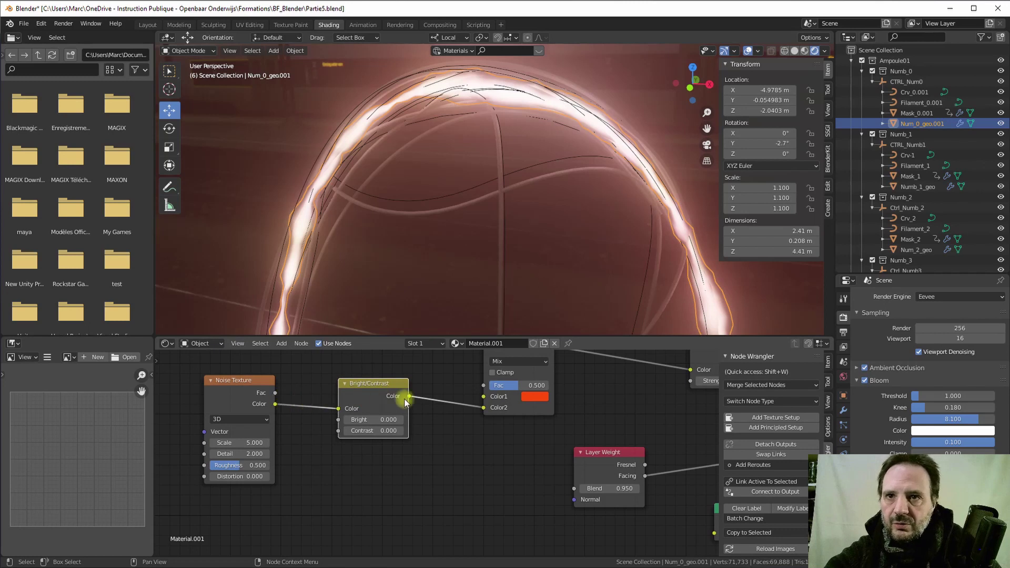
- Undo the Bright/Contrast node's insertion and drop it again onto the link between the Noise Texture and Mix nodes
key("ctrl+z")
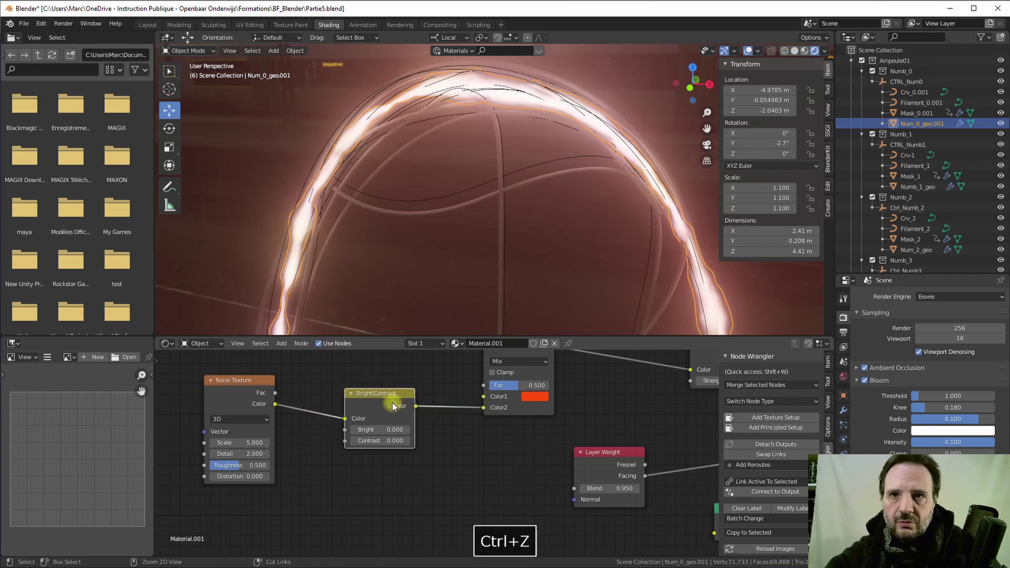
key("ctrl+z")
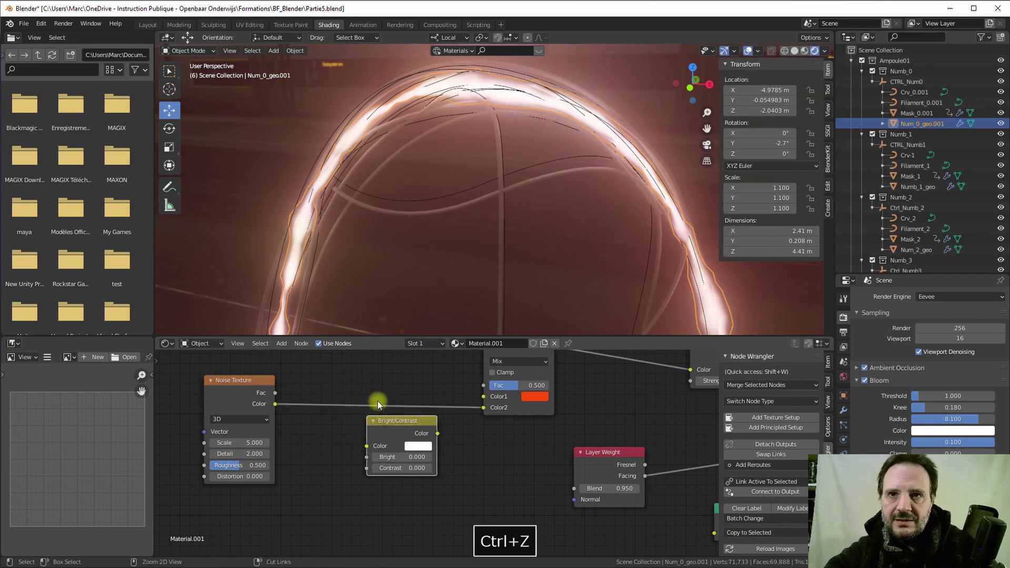
mouse_move(379, 410)
left_mouse_down()
mouse_move(366, 438)
mouse_move(362, 400)
mouse_move(370, 426)
mouse_move(371, 402)
left_mouse_up()
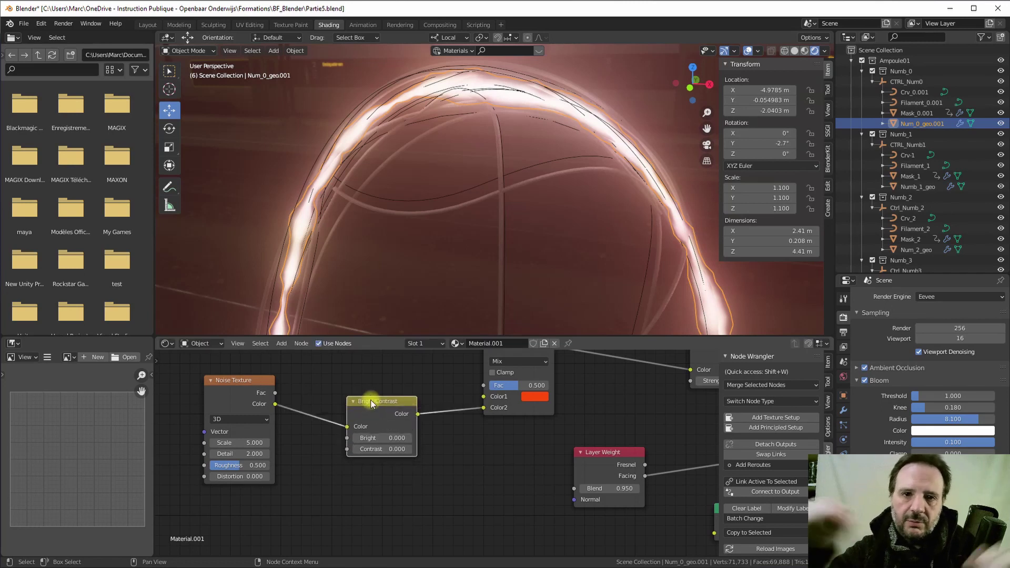
left_click_drag(387, 399, 387, 383)
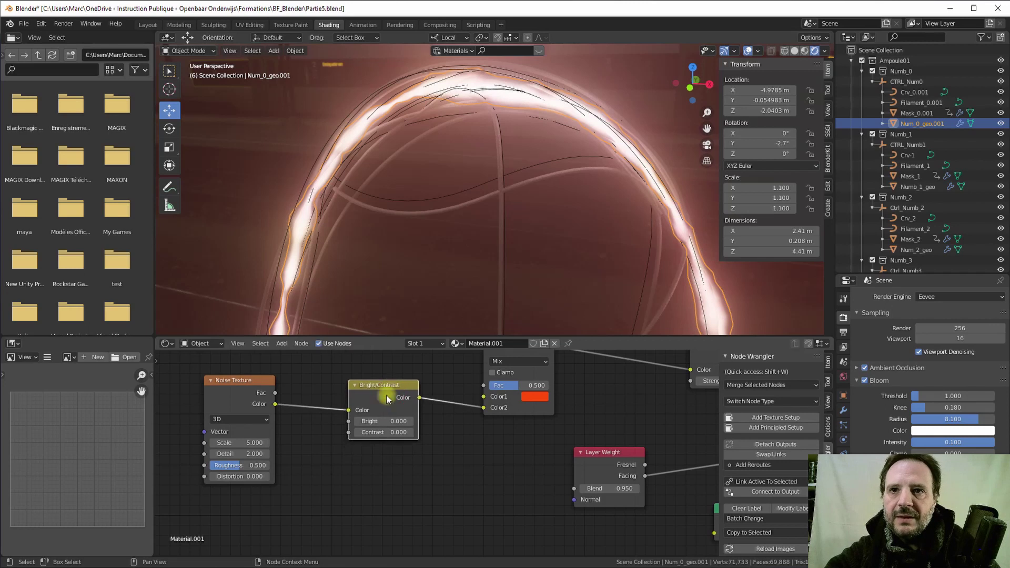
- Raise the Bright/Contrast node's Contrast to 1.8
double_click(373, 432)
type("1.2")
key("Return")
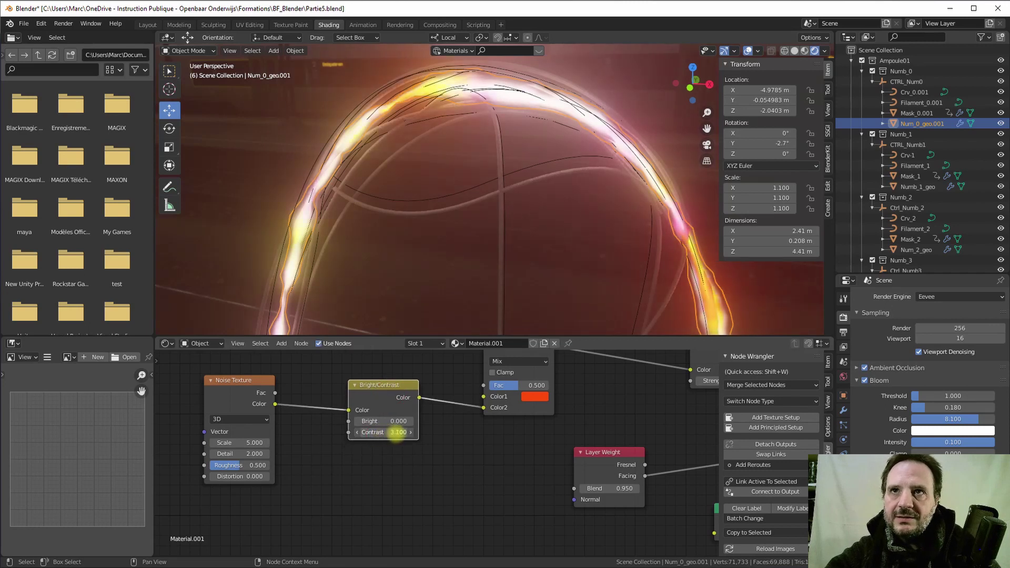
left_click_drag(387, 434, 387, 433)
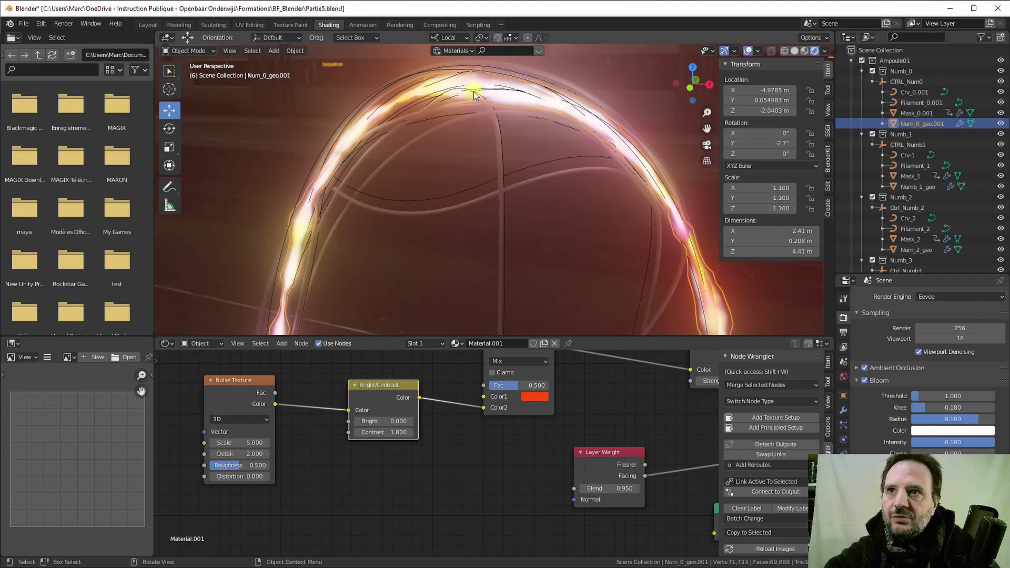
middle_click_drag(669, 242, 441, 300)
scroll(447, 300, "up", 5)
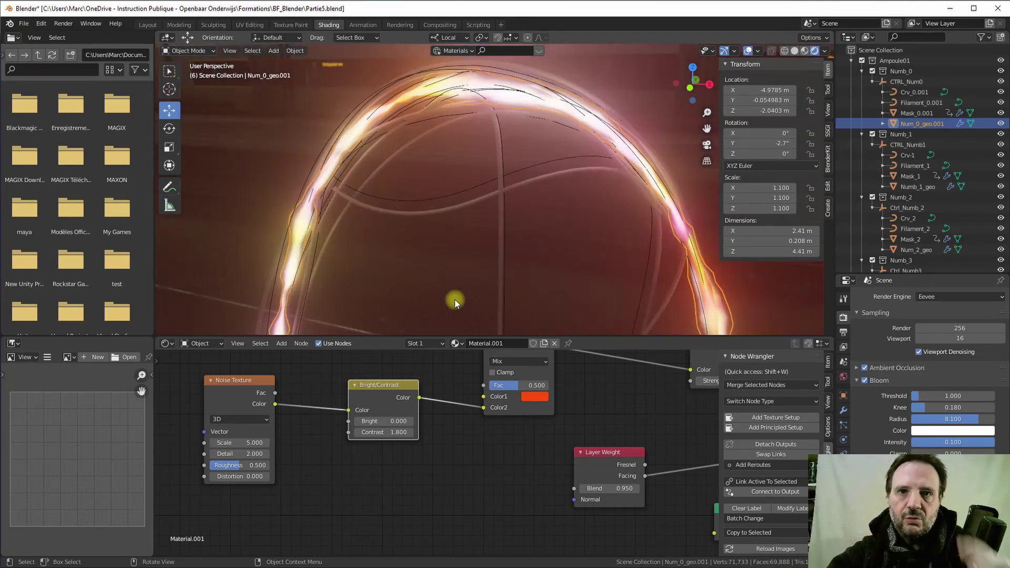
- Set the Noise Texture's Scale to 30 and the Bright/Contrast node's Contrast to 5.9
left_click_drag(243, 443, 409, 489)
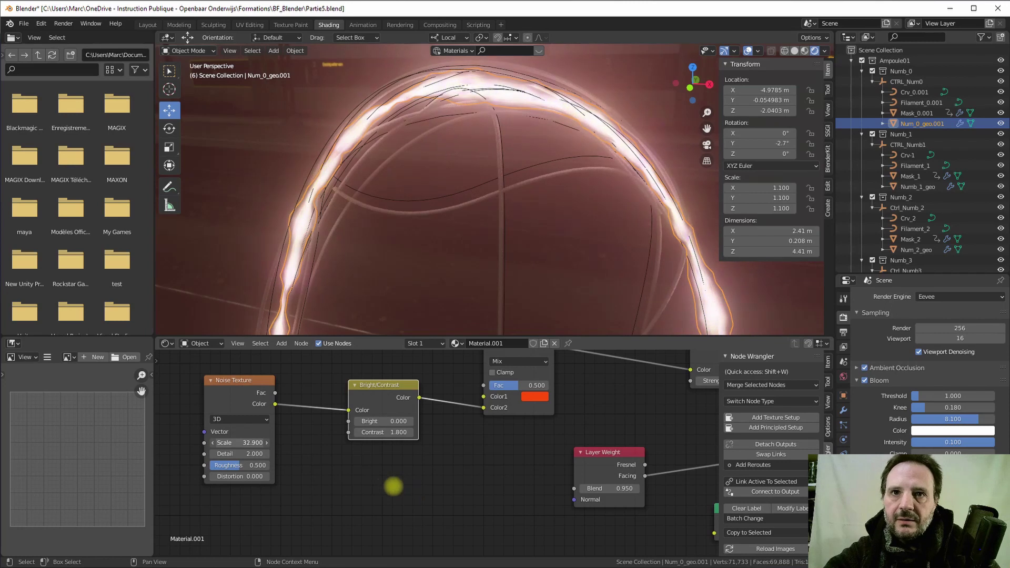
left_click(243, 443)
type("33.33")
key("Return")
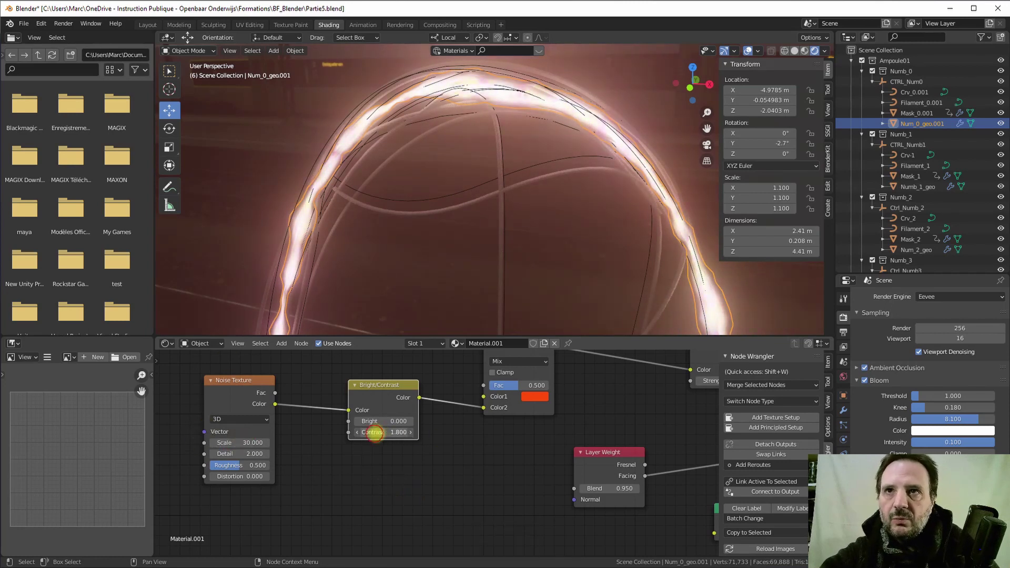
left_click_drag(412, 444, 457, 440)
middle_click_drag(458, 440, 358, 472)
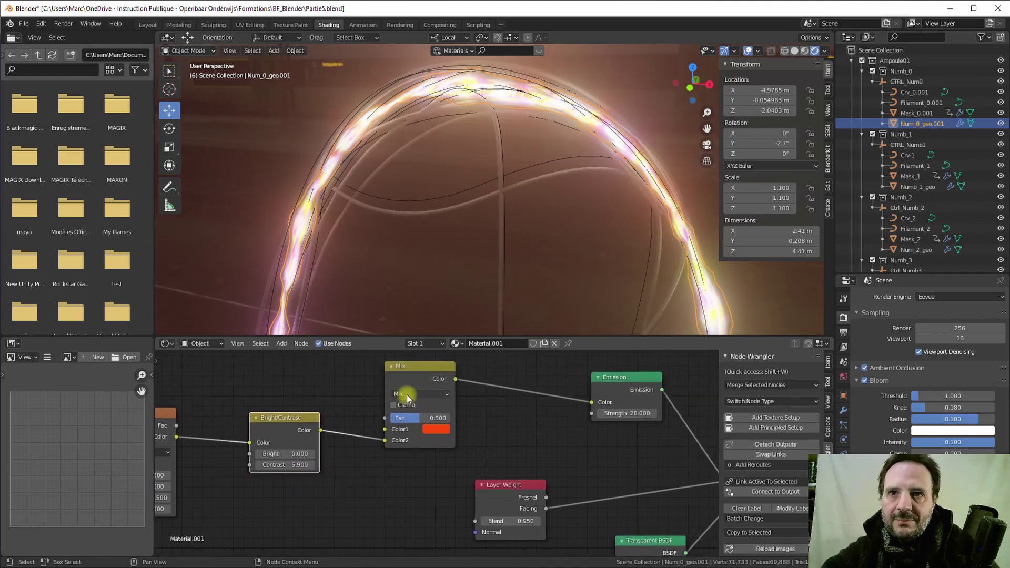
- Shift the Mix node slightly and change its blending mode to Multiply
left_click_drag(411, 371, 406, 360)
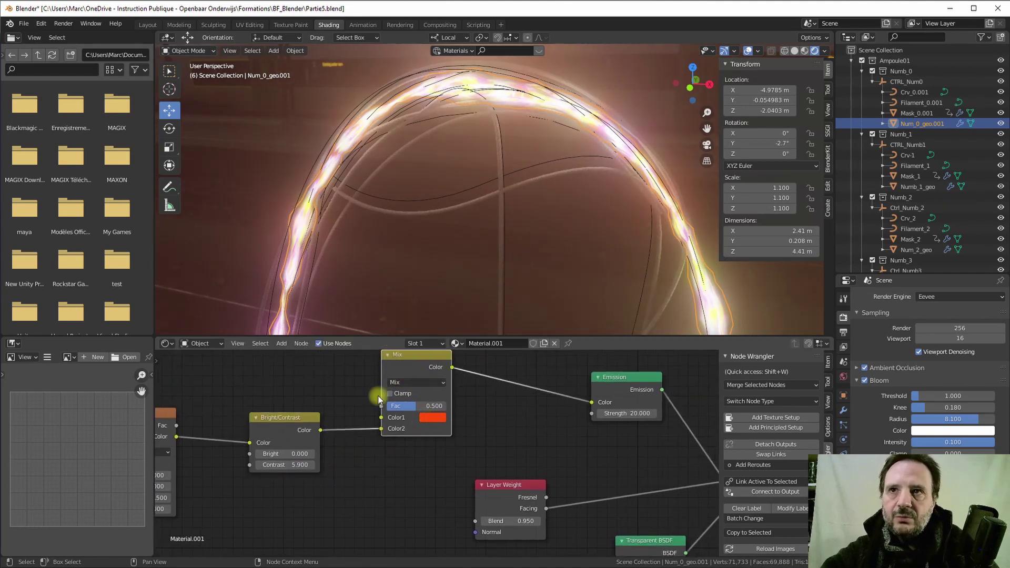
left_click(408, 382)
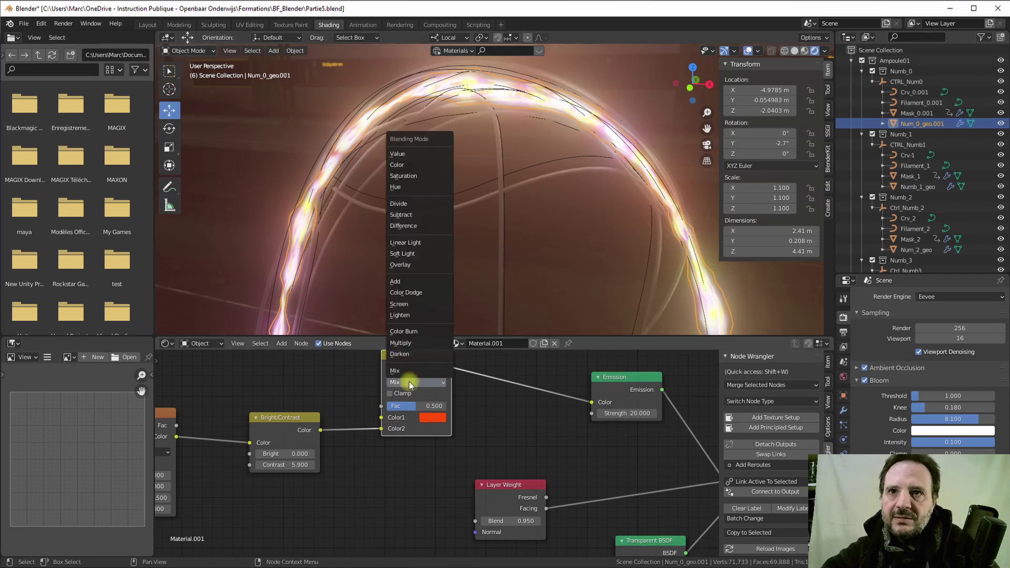
left_click(406, 345)
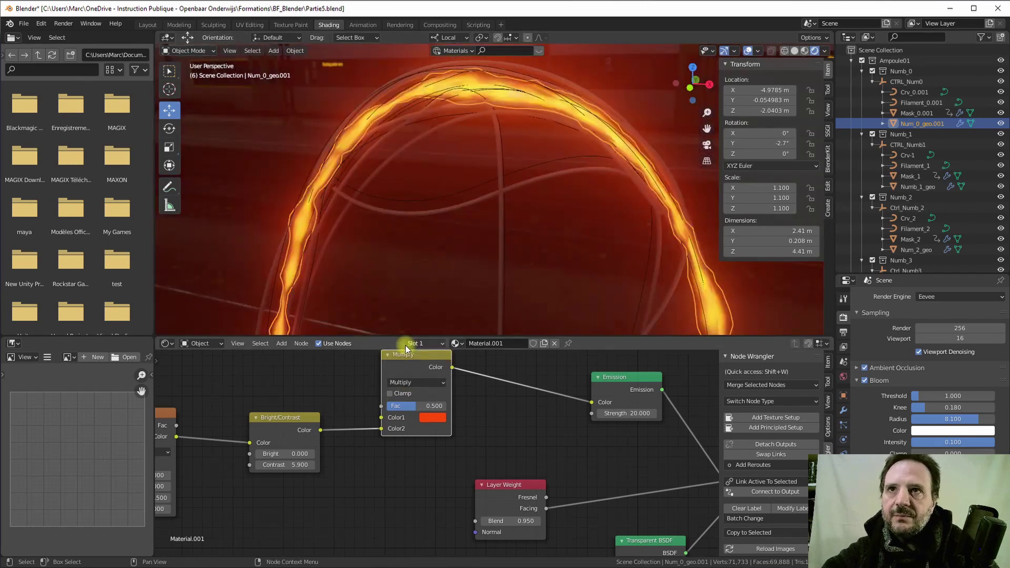
- Set the Multiply node's Fac to 0.8 while checking the texture on the top of the glowing arch
scroll(627, 182, "up", 2)
scroll(592, 188, "down", 5)
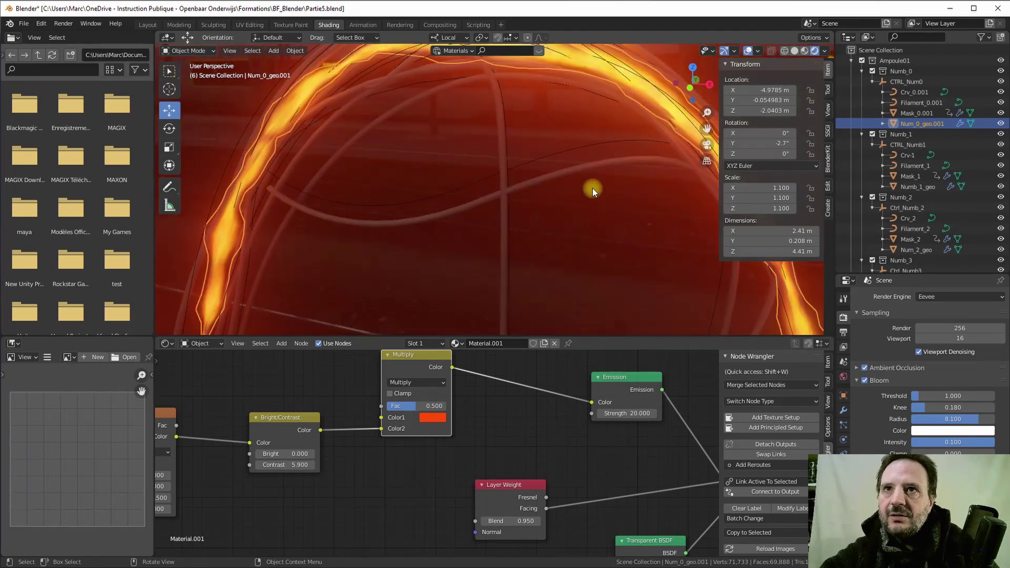
scroll(489, 185, "up", 2)
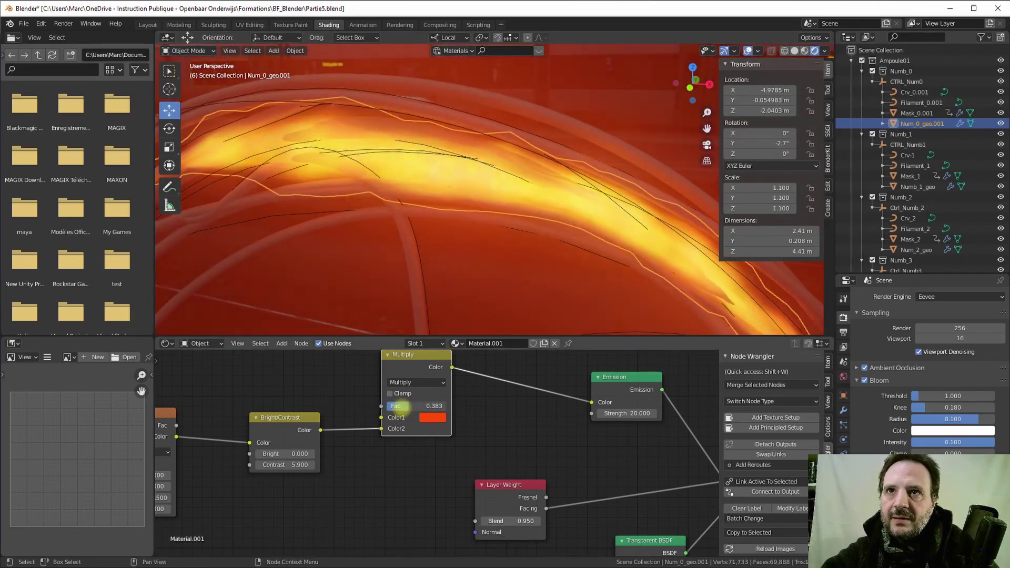
left_click_drag(400, 405, 438, 404)
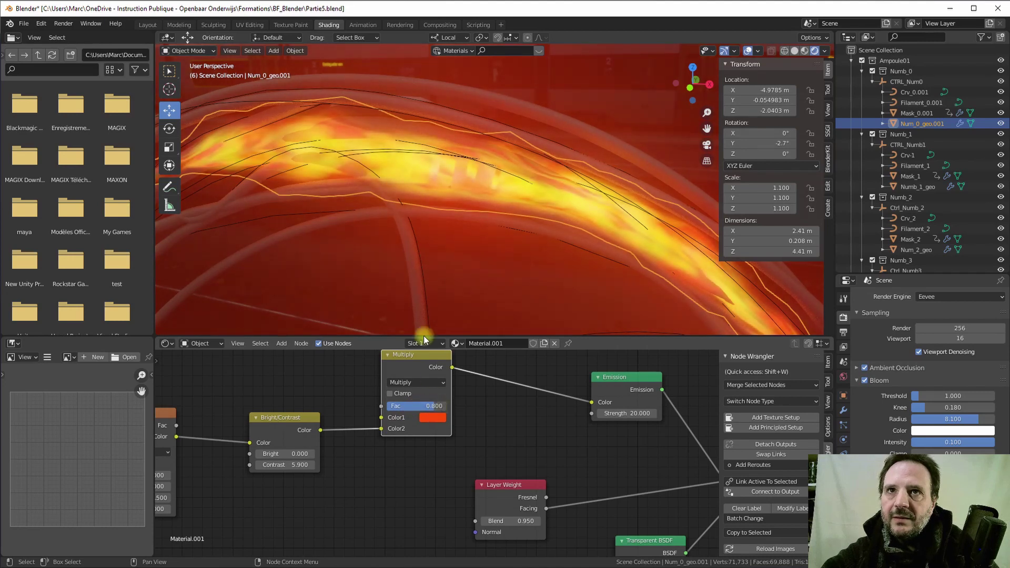
middle_click_drag(423, 332, 471, 276)
- Set the Noise Texture's Detail to 3.9 and its Distortion to 2.7
middle_click_drag(279, 367, 388, 360)
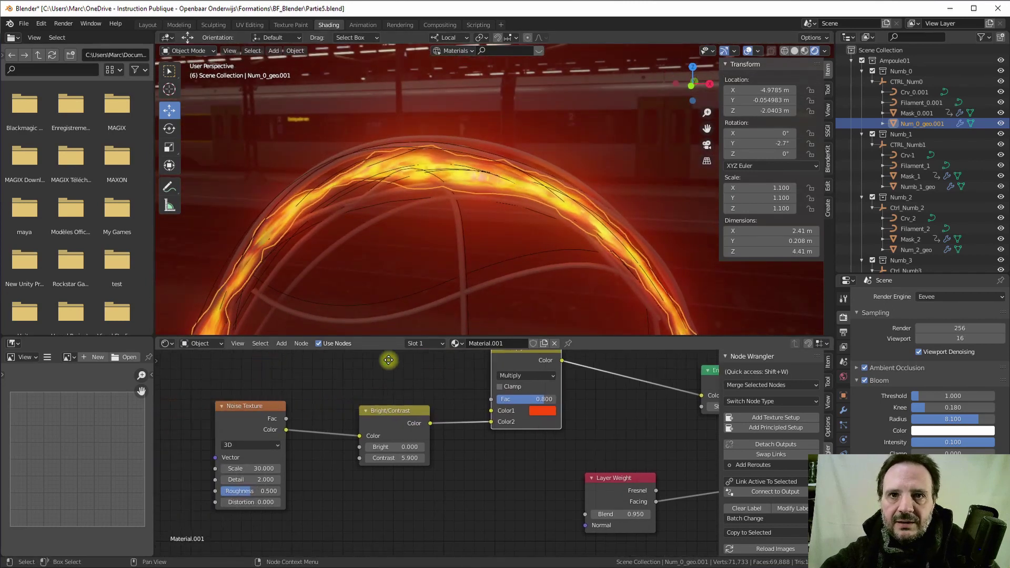
scroll(306, 476, "up", 2)
left_click_drag(270, 497, 281, 495)
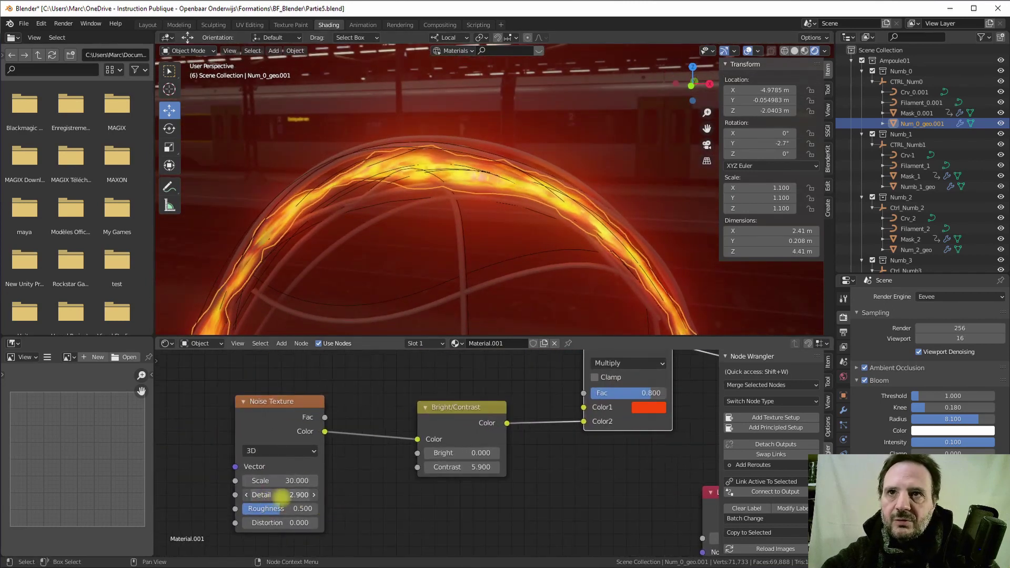
mouse_move(261, 523)
left_mouse_down()
mouse_move(286, 523)
mouse_move(262, 522)
left_mouse_up()
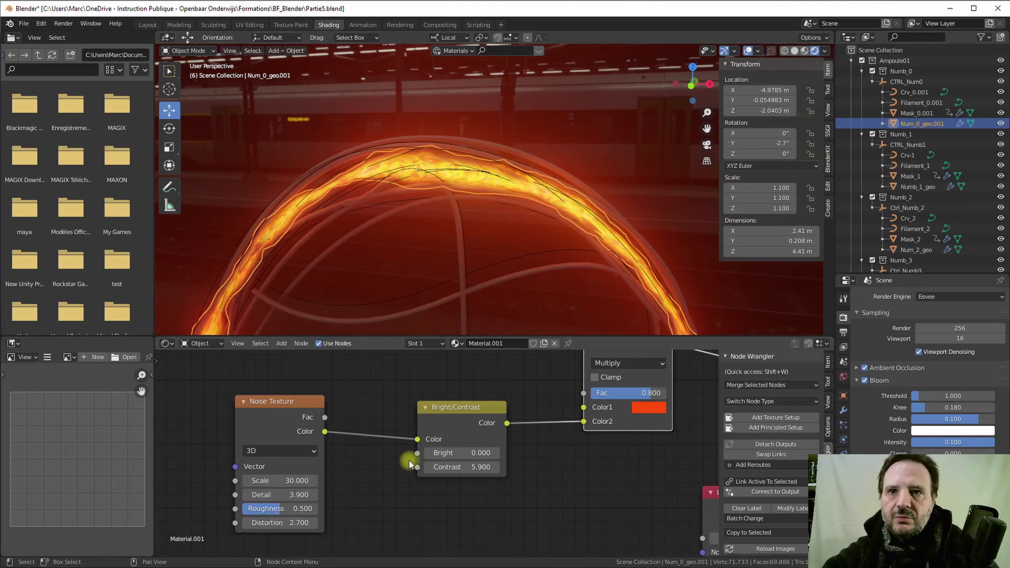
- Examine the fiery noise pattern on the glowing arch up close and from farther away
scroll(415, 473, "down", 2)
middle_click_drag(417, 478, 315, 514)
middle_click_drag(428, 383, 391, 382)
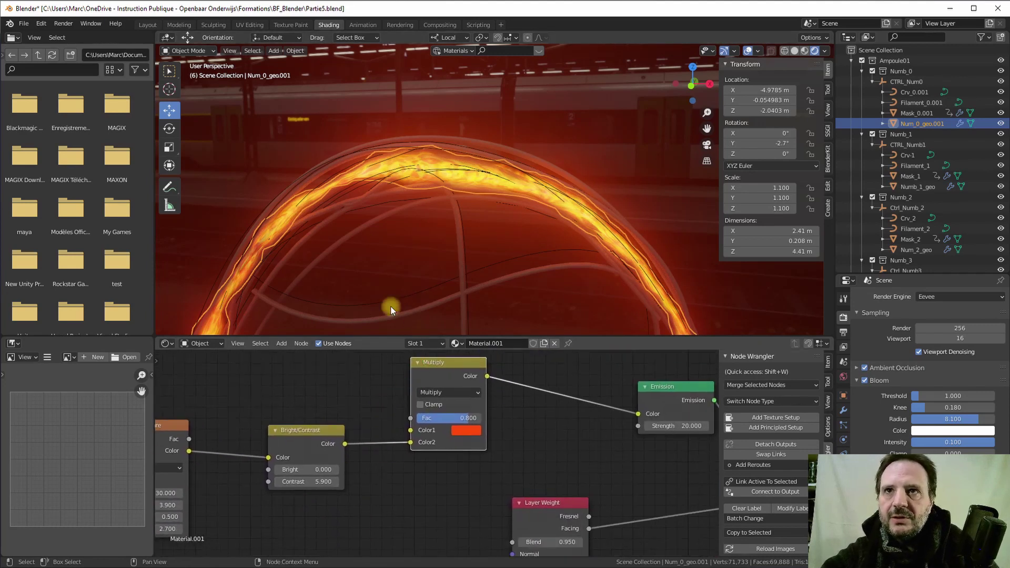
scroll(453, 242, "down", 3)
scroll(482, 264, "up", 2)
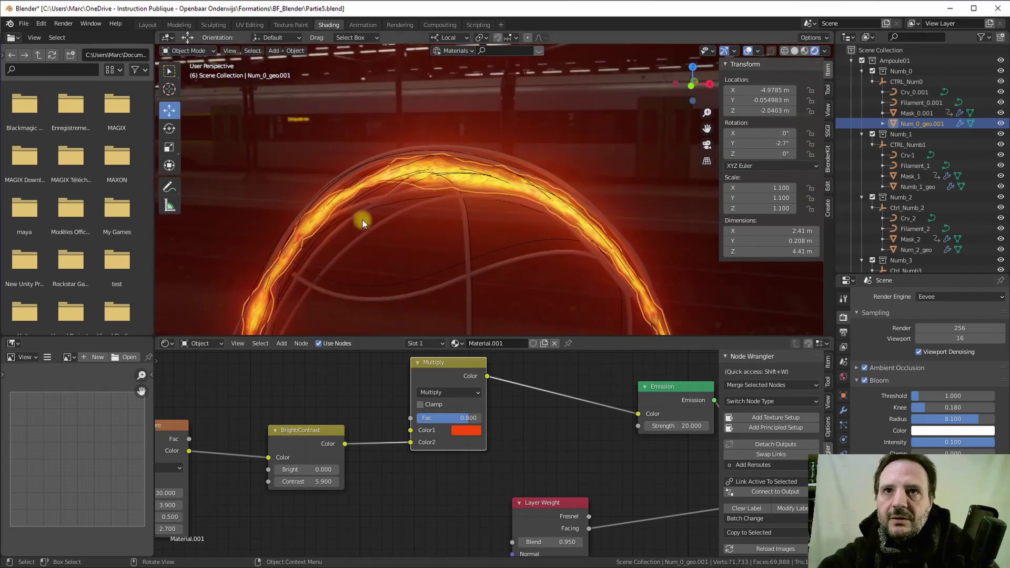
scroll(490, 192, "up", 3)
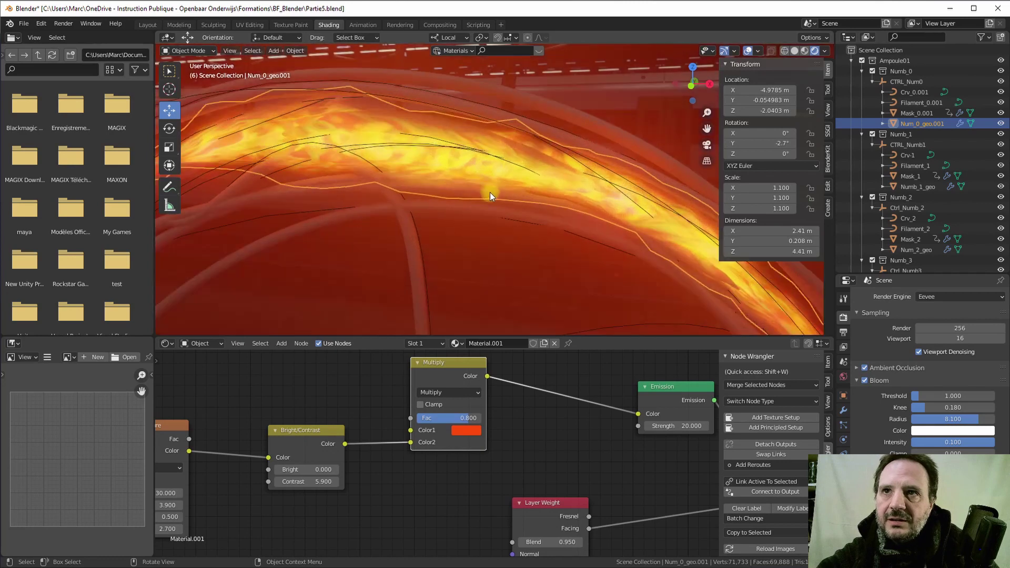
middle_click_drag(490, 191, 583, 242)
scroll(424, 435, "down", 3)
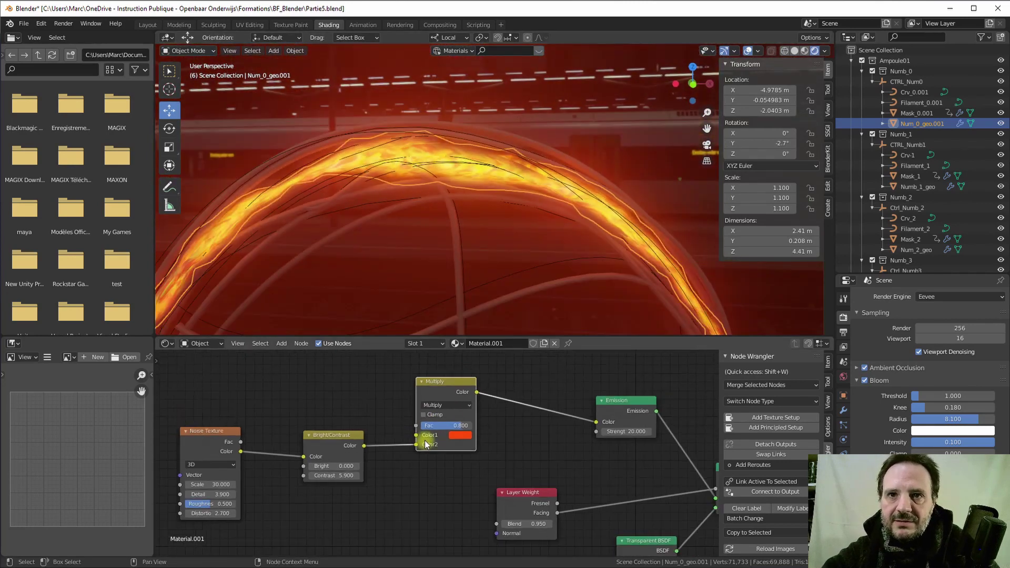
- Arrange the Noise Texture, Bright/Contrast and Multiply nodes closer together in a compact row
left_click_drag(334, 437, 341, 430)
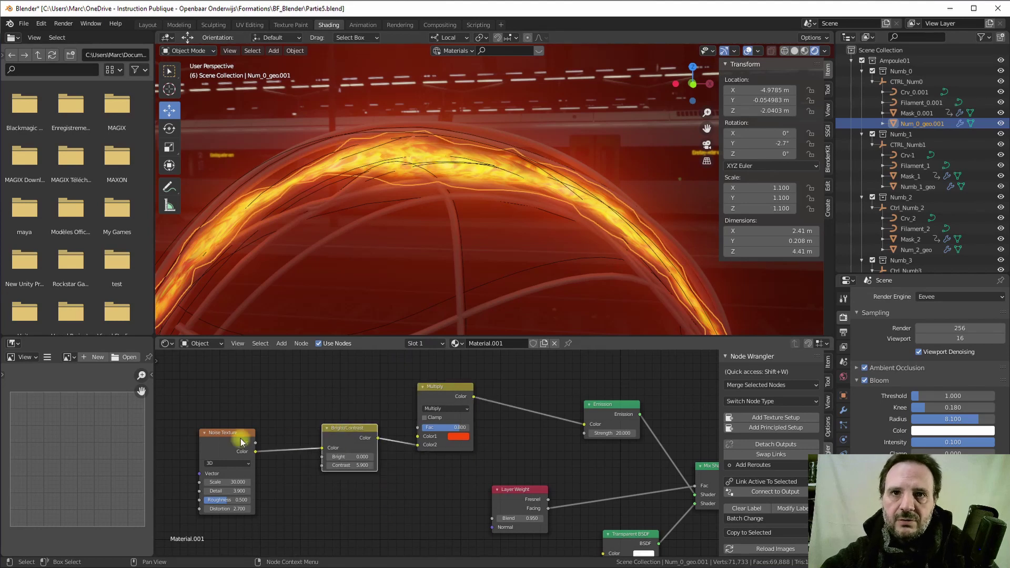
left_click_drag(241, 438, 276, 433)
left_click_drag(448, 377, 429, 382)
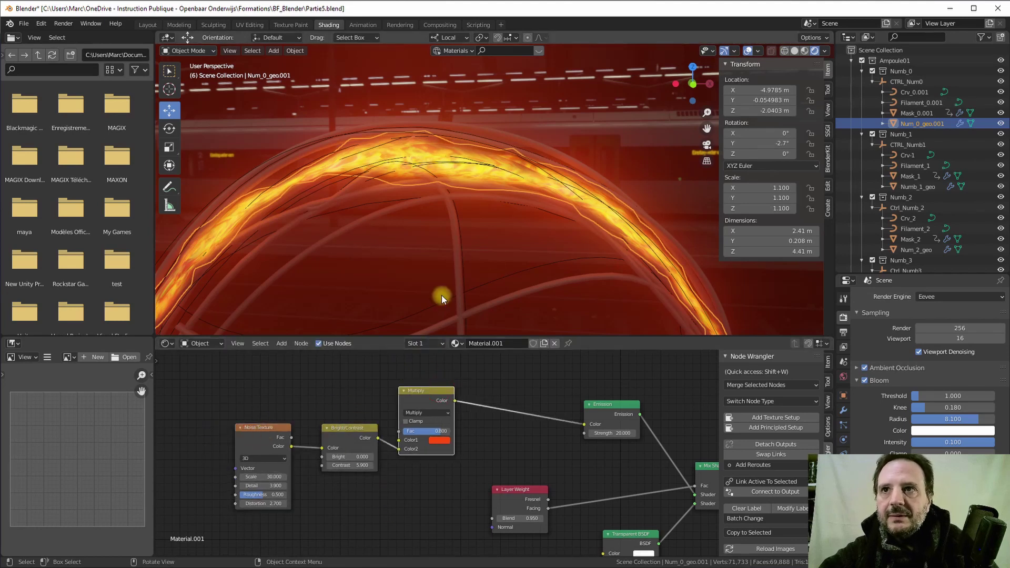
- Inspect the emission effect on the whole glowing ring from a distance
middle_click_drag(441, 295, 504, 278)
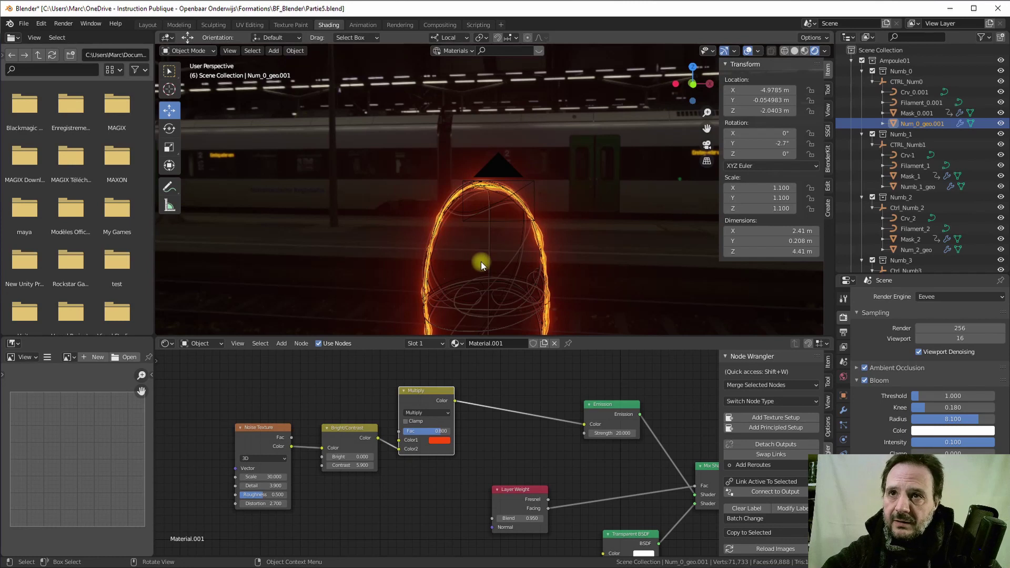
scroll(481, 263, "up", 2)
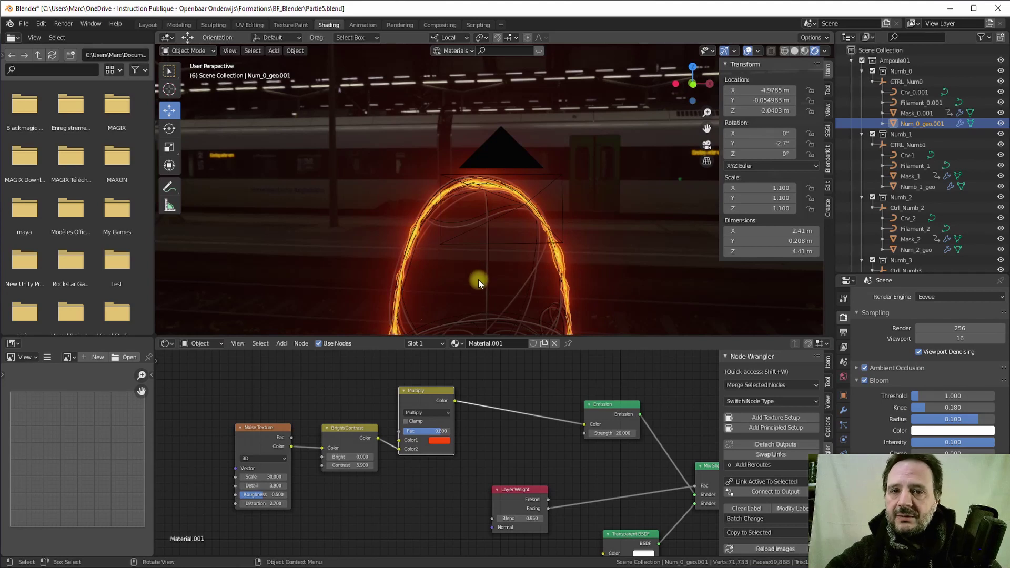
scroll(490, 262, "down", 3)
middle_click_drag(496, 282, 495, 264, "shift")
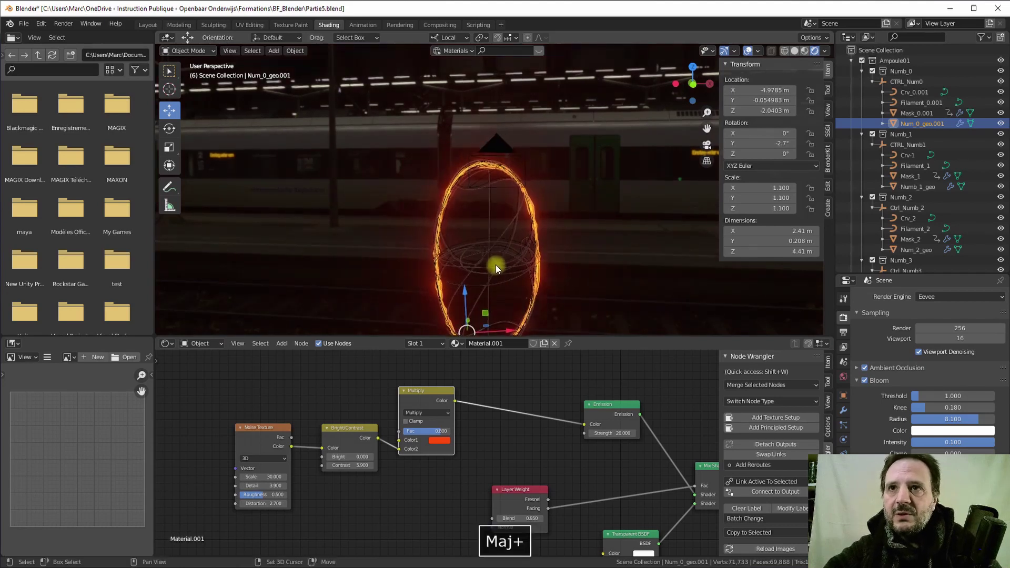
- Rename the glowing ring's material to FluxElectrique
scroll(497, 193, "up", 7)
middle_click_drag(482, 198, 456, 222)
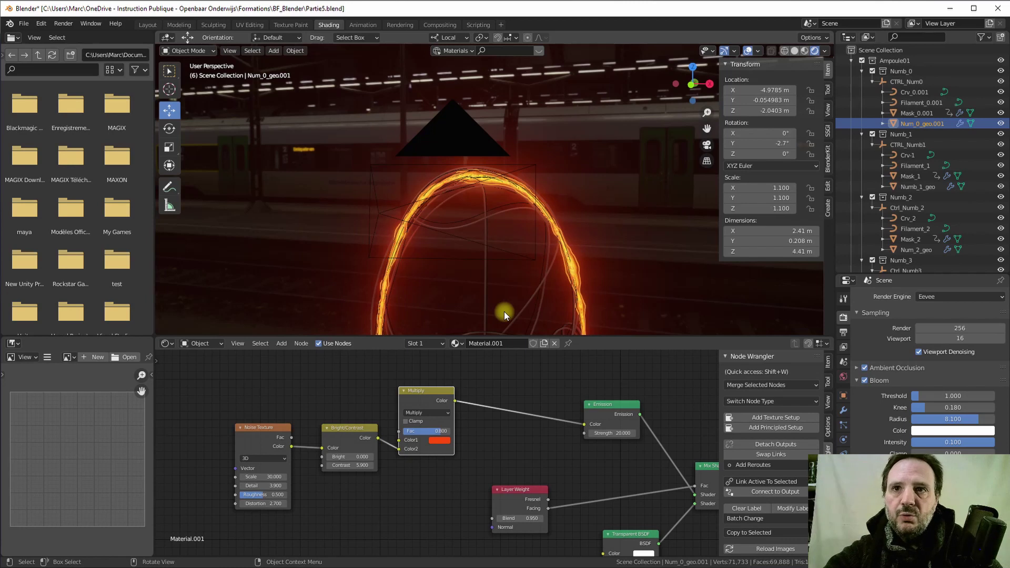
left_click(511, 343)
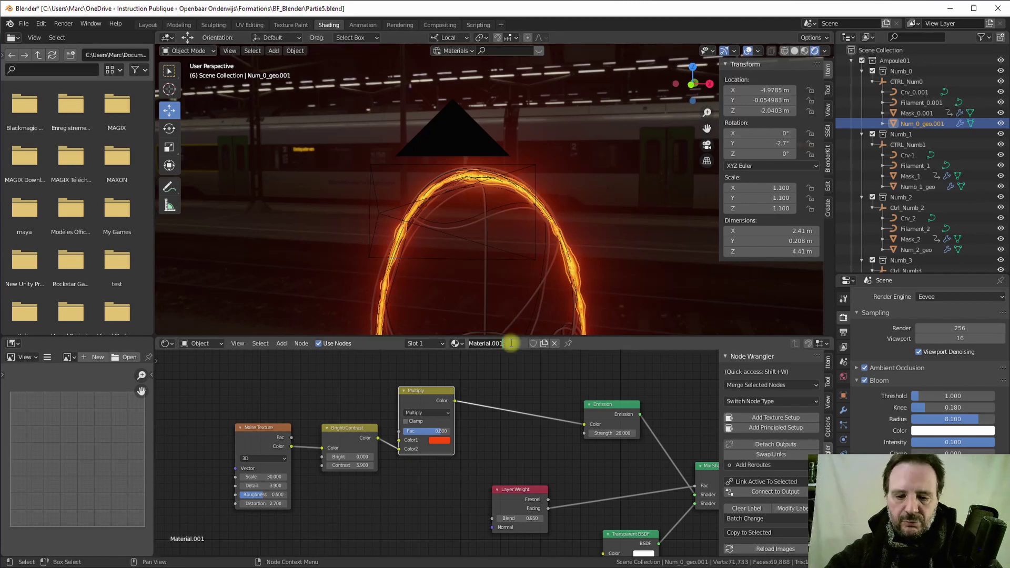
type("Flu")
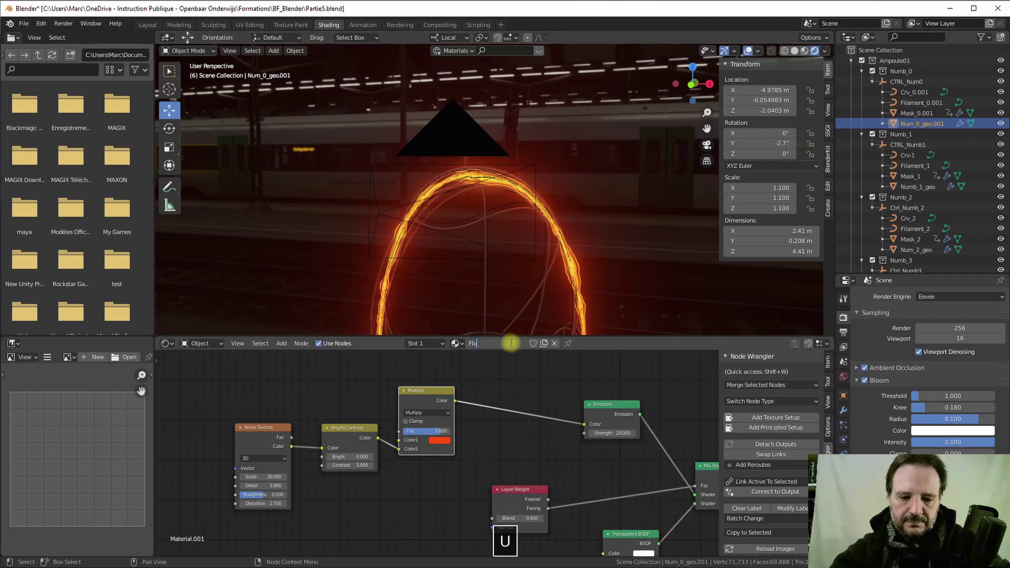
type("x")
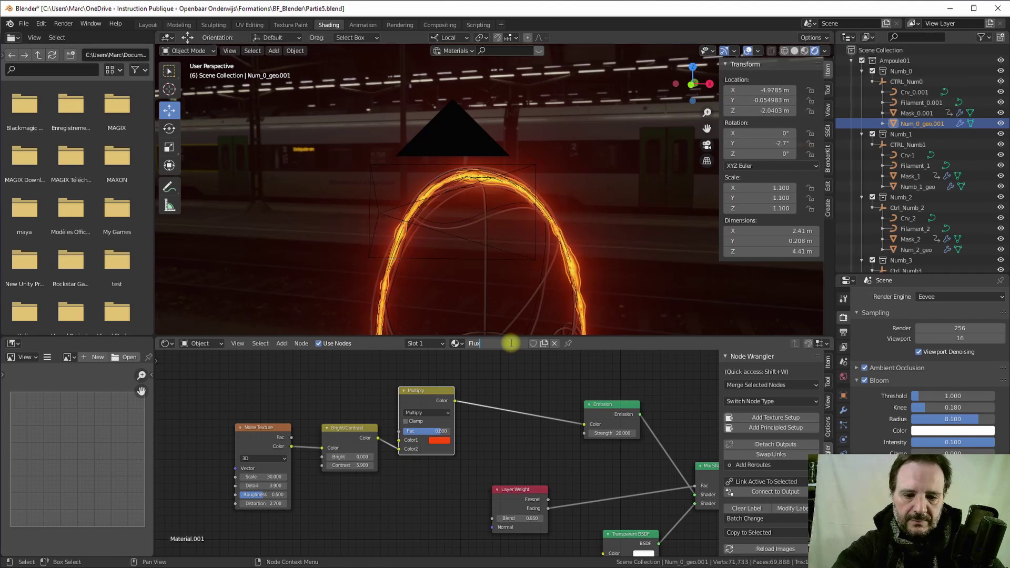
type("El")
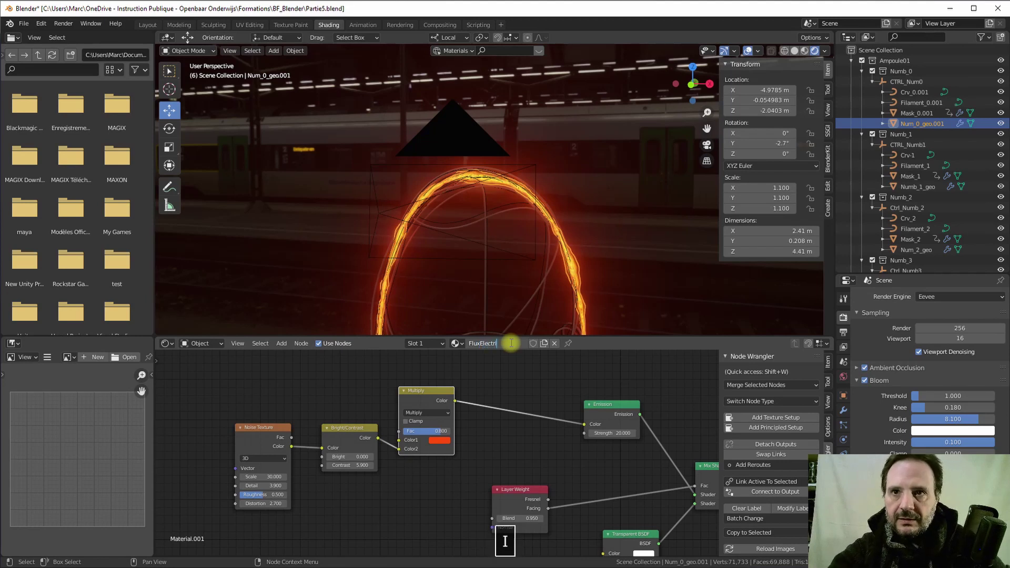
type("ectriq")
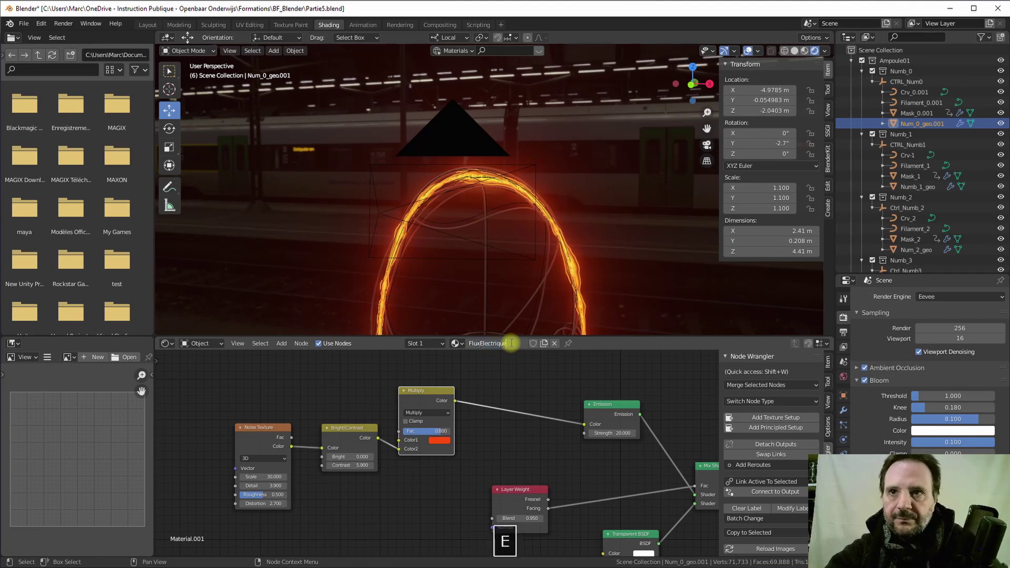
type("ue")
key("Return")
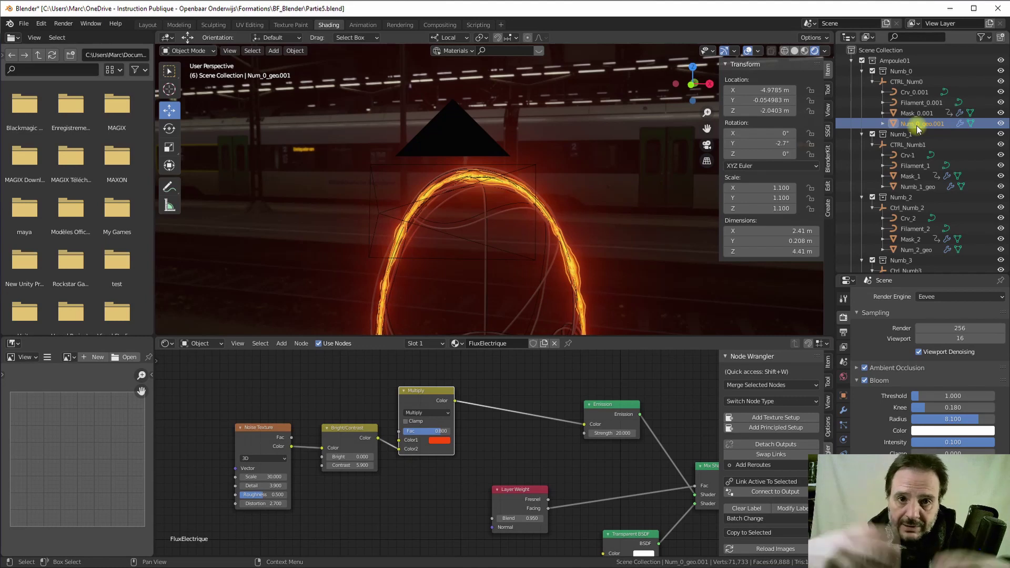
- Select the other number geometry objects with Num_0_geo.001 active and link its FluxElectrique material to all of them
left_click(914, 187)
scroll(914, 237, "down", 2)
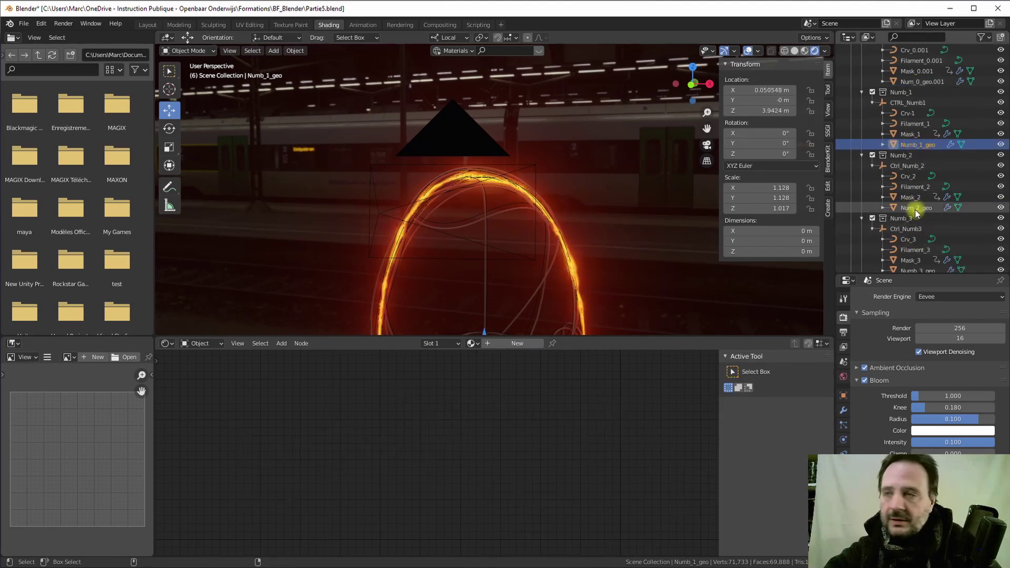
left_click(915, 208, "ctrl")
scroll(918, 158, "up", 2)
left_click(918, 123, "ctrl")
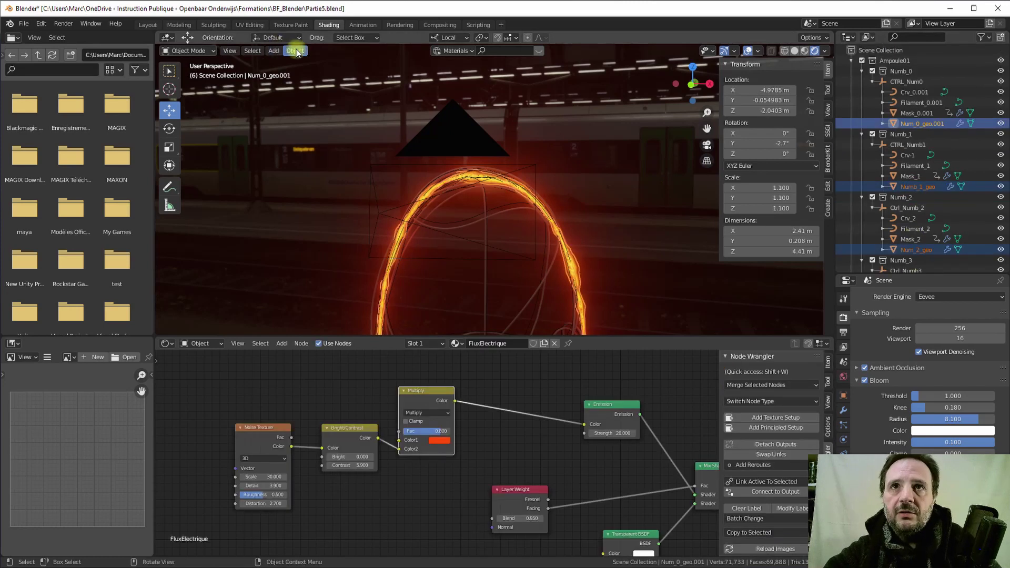
left_click(296, 52)
mouse_move(312, 248)
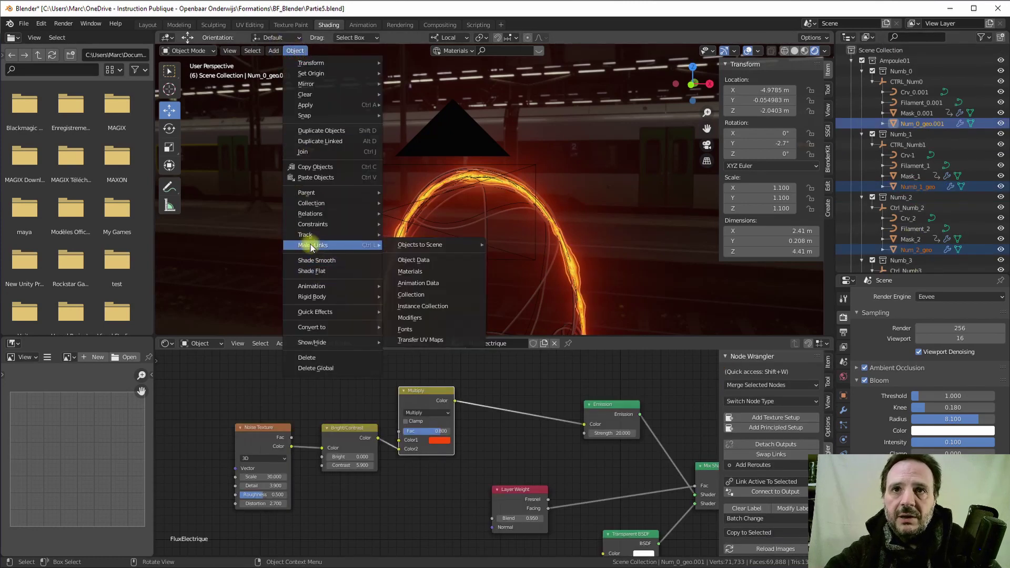
left_click(414, 273)
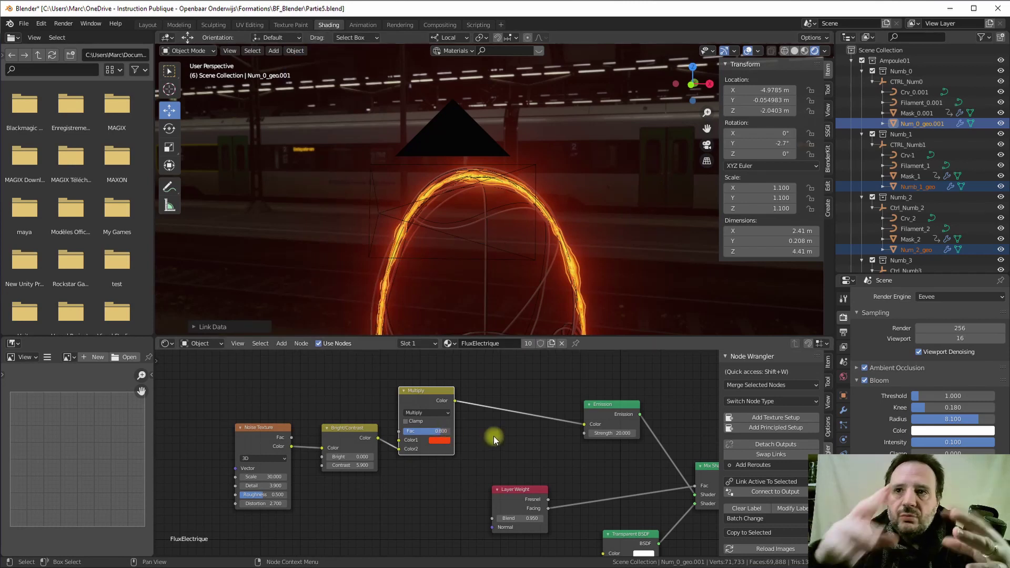
- Move the Emission node slightly higher in the node tree and enlarge the node editor area upward
middle_click_drag(549, 428, 421, 422)
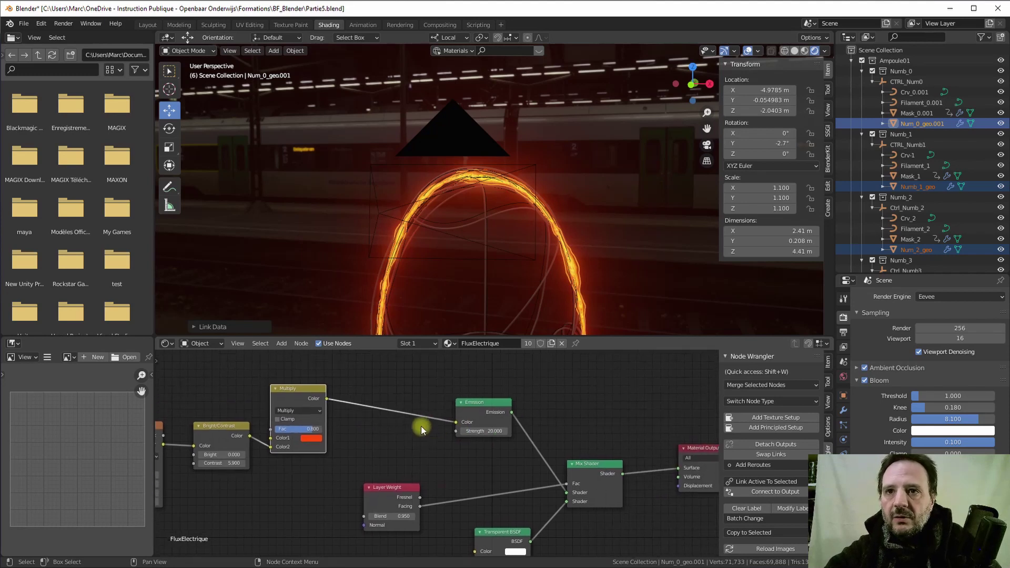
left_click_drag(479, 403, 475, 392)
left_click(482, 429)
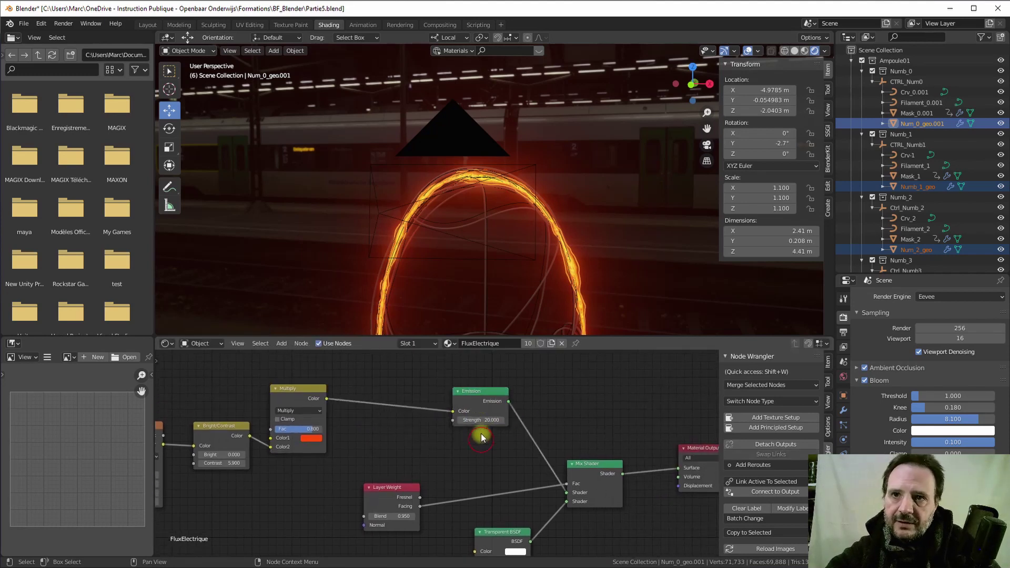
left_click(468, 437)
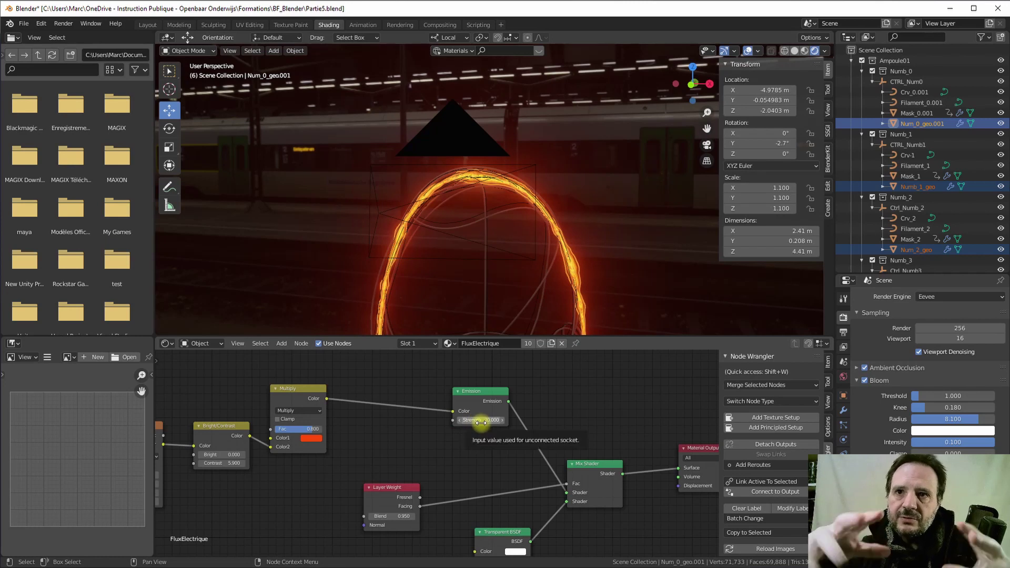
left_click_drag(480, 393, 471, 383)
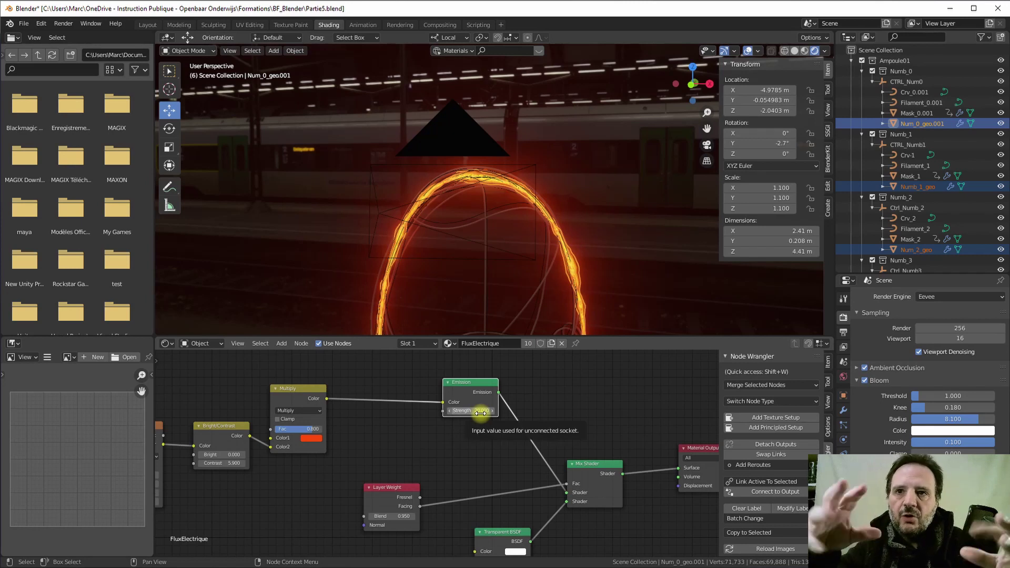
scroll(400, 459, "up", 1)
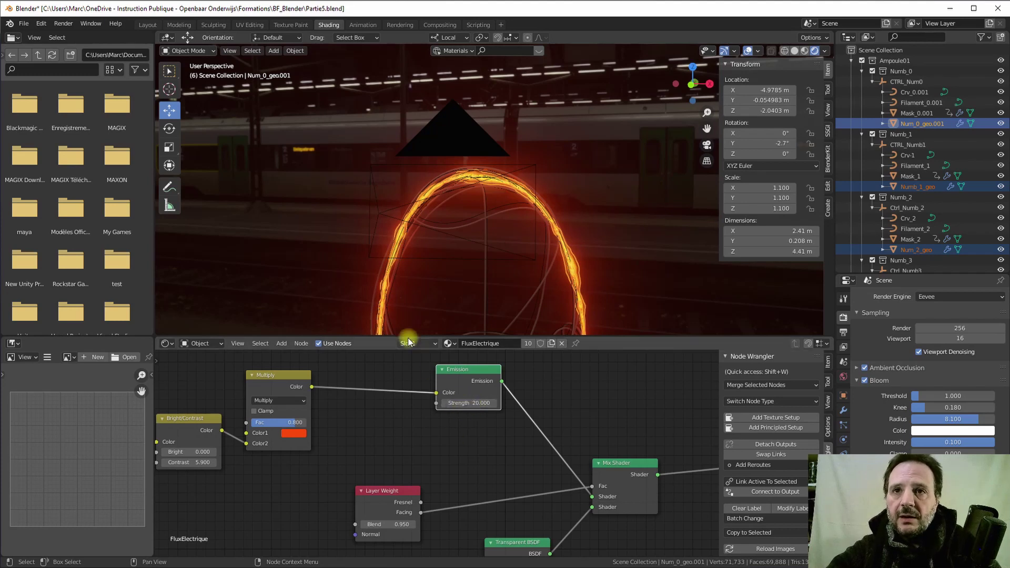
left_click_drag(414, 337, 416, 260)
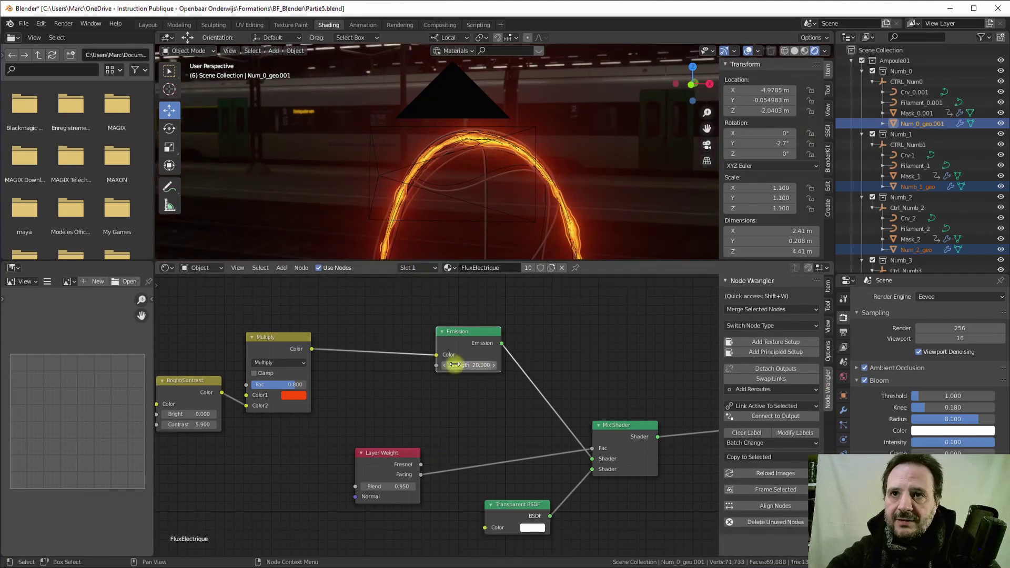
left_click_drag(465, 330, 462, 330)
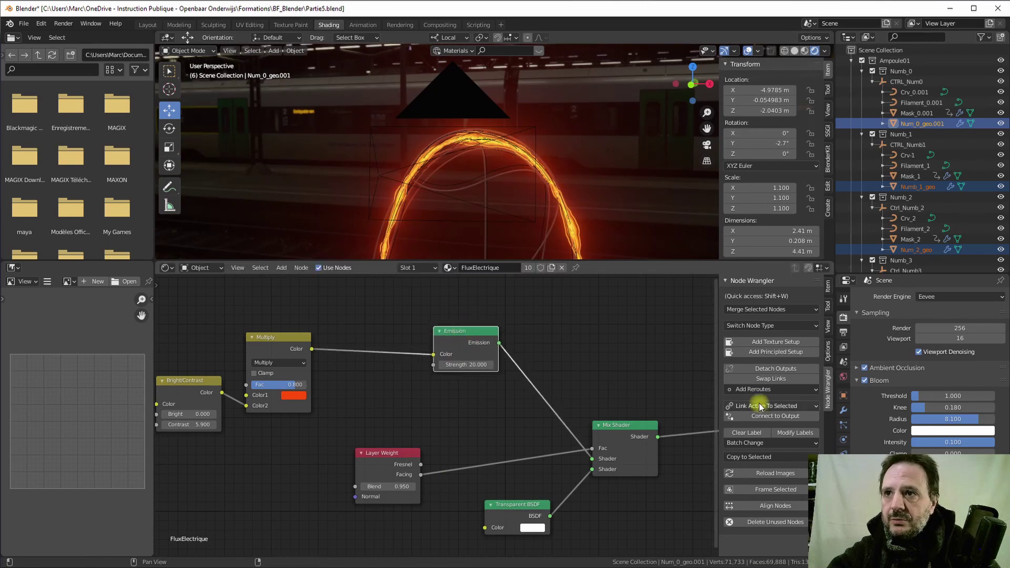
- Split the node editor area horizontally and raise the divider to give the lower part more height
right_click(834, 432)
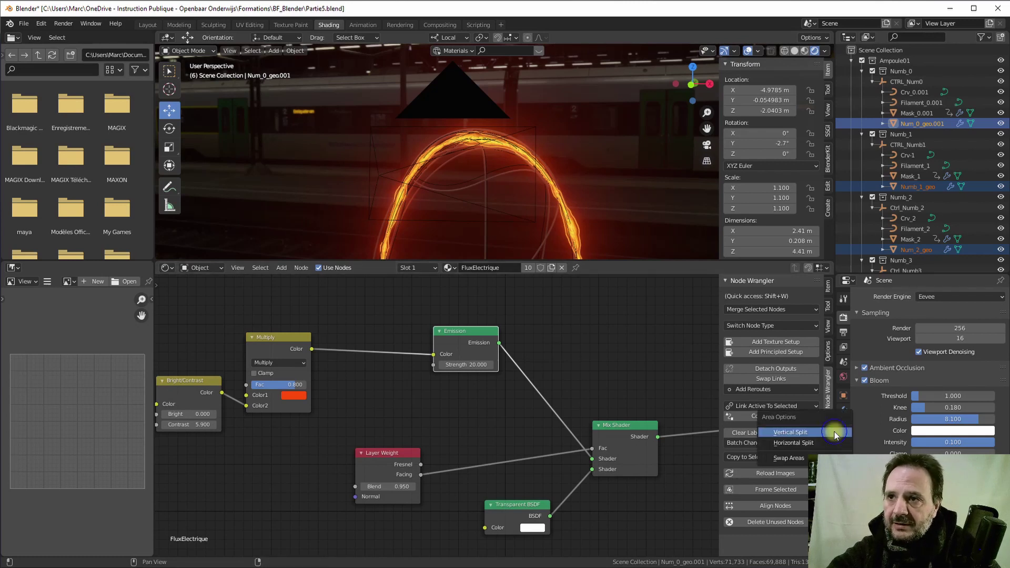
left_click(799, 443)
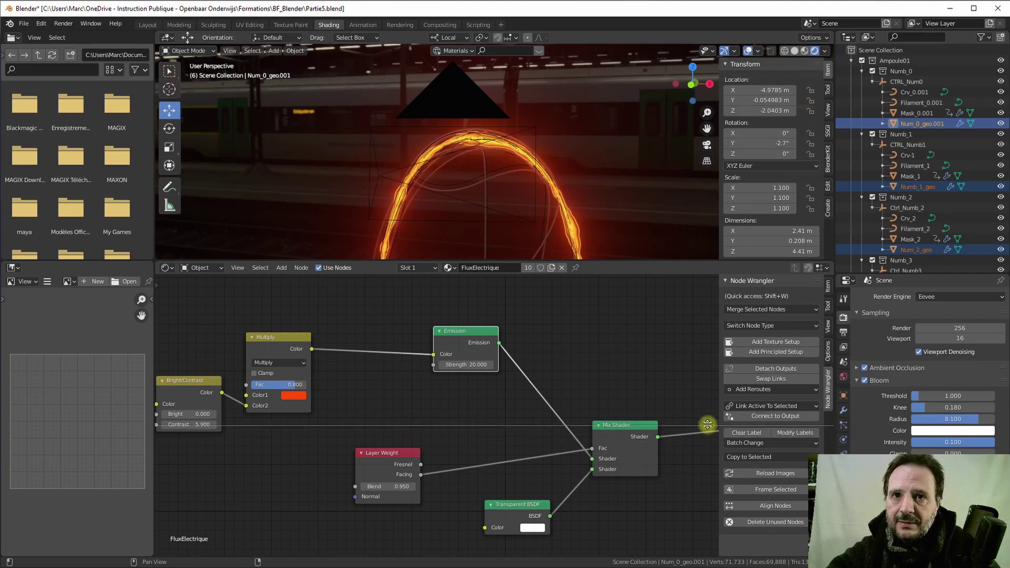
left_click(726, 429)
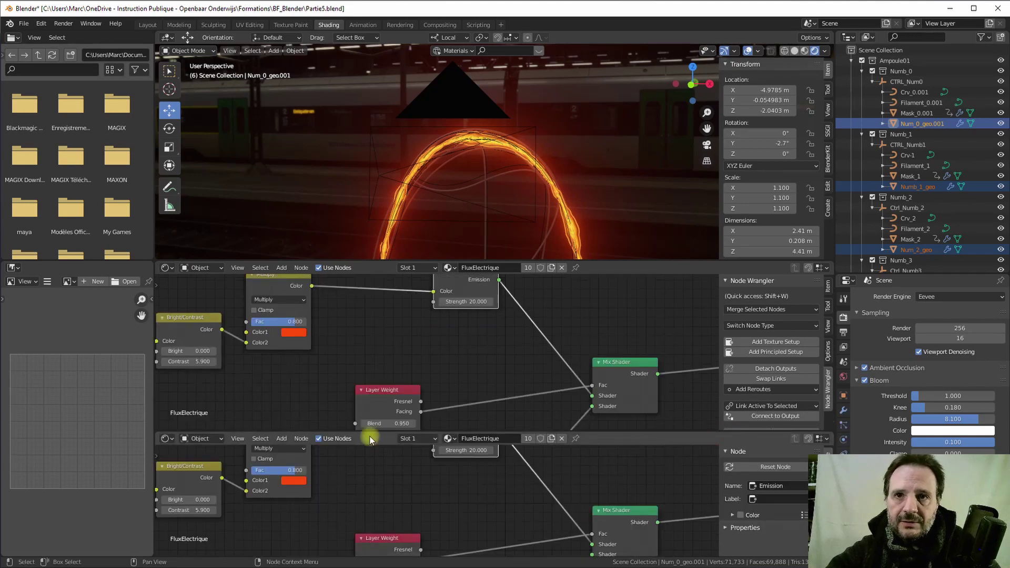
left_click_drag(407, 432, 407, 391)
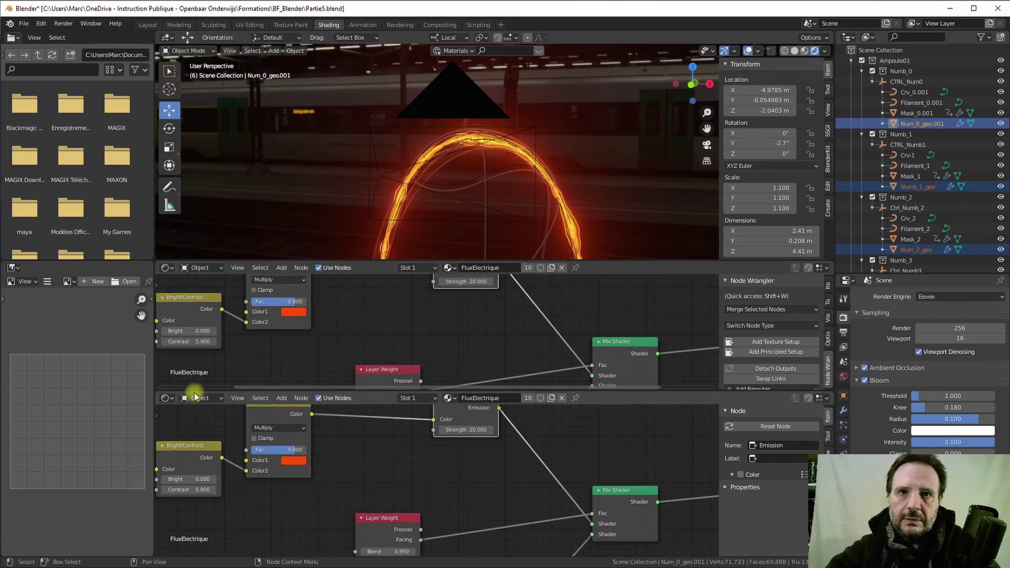
- Change the lower of the two split areas to the Graph Editor
left_click(166, 398)
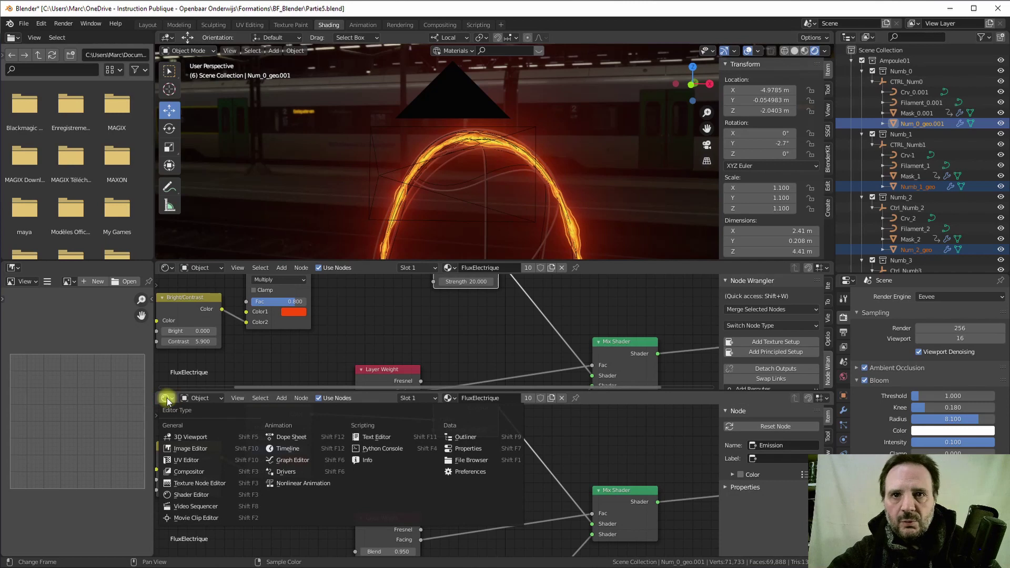
left_click(197, 398)
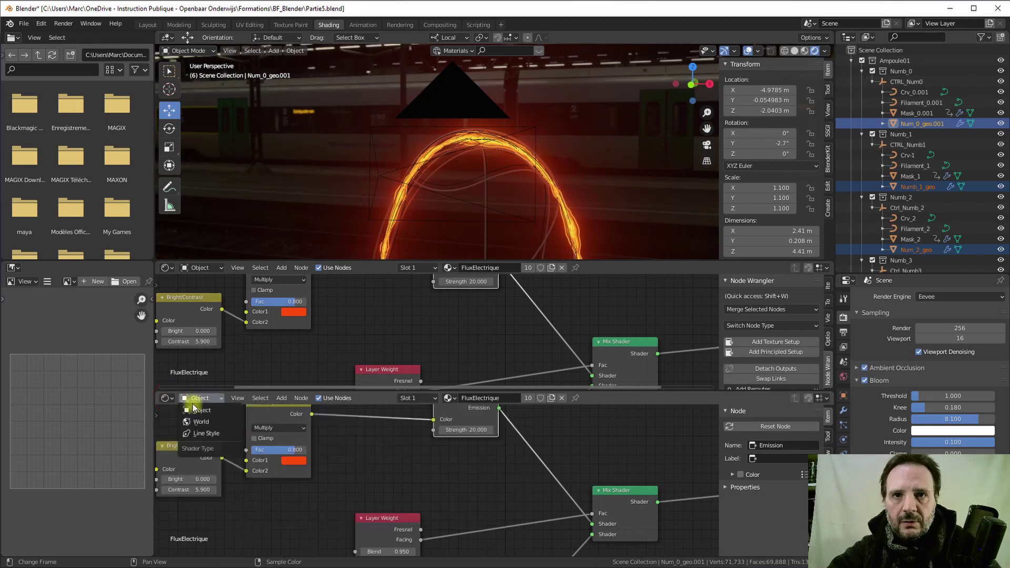
left_click(166, 399)
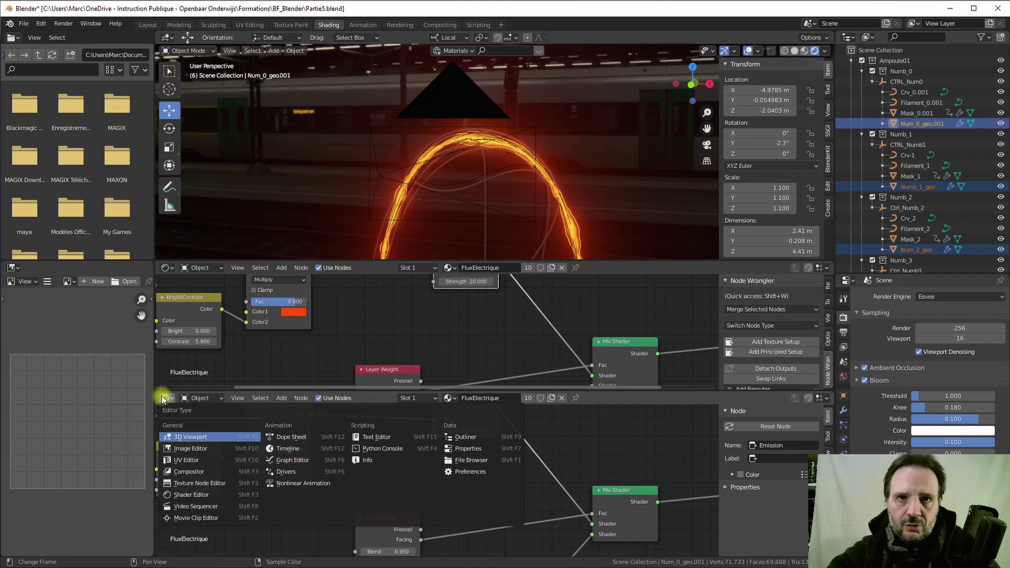
left_click(293, 461)
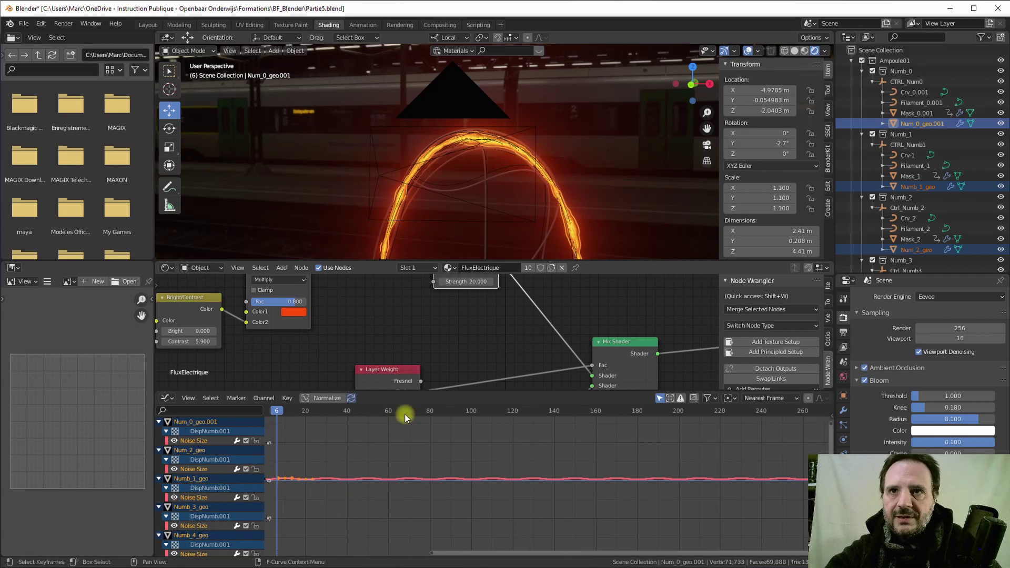
- Insert a keyframe on the Emission node's Strength of 20 at frame 6 and nudge the node slightly downward
scroll(467, 301, "up", 2, "shift")
right_click(463, 311)
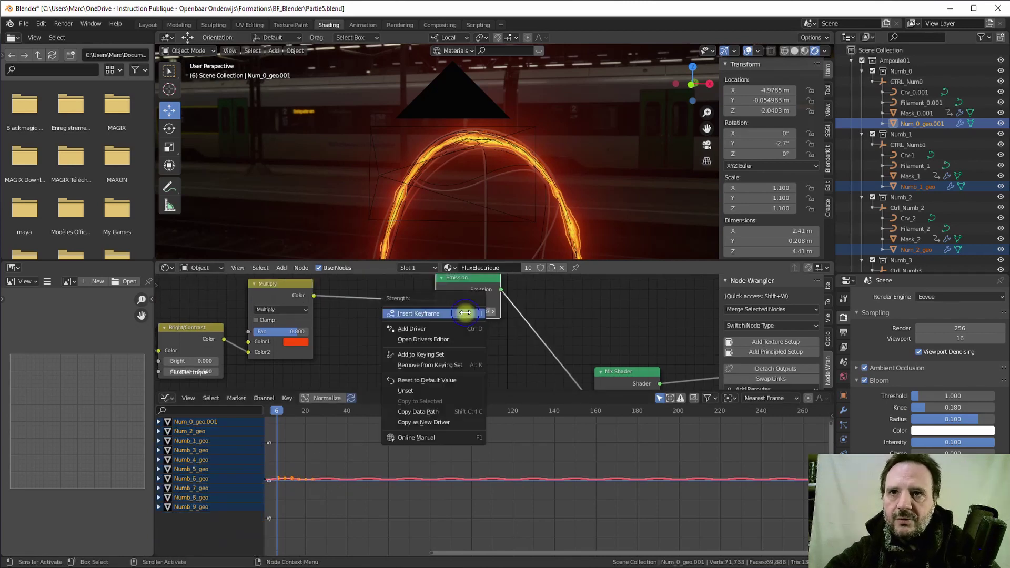
left_click(423, 313)
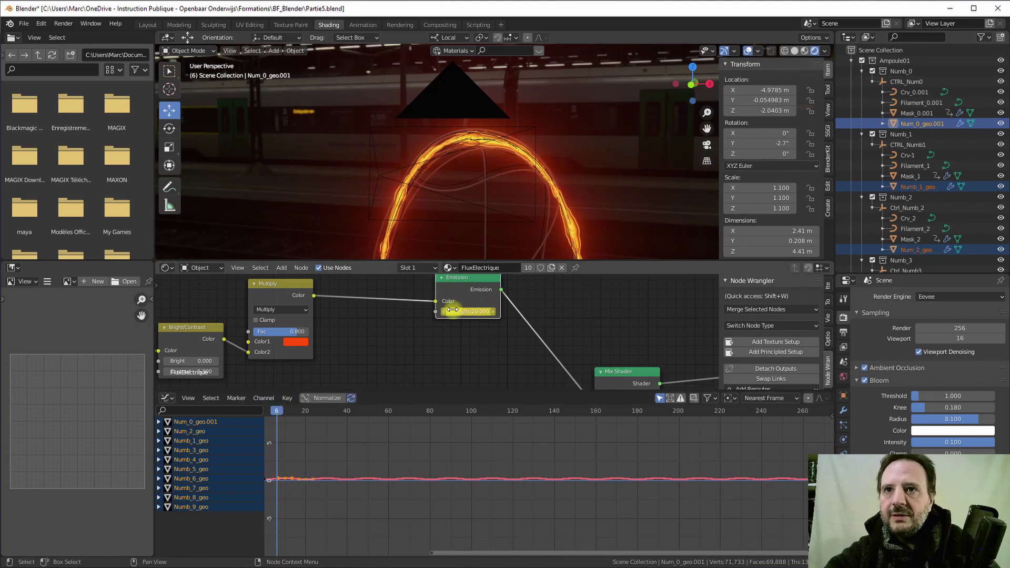
left_click_drag(464, 276, 462, 280)
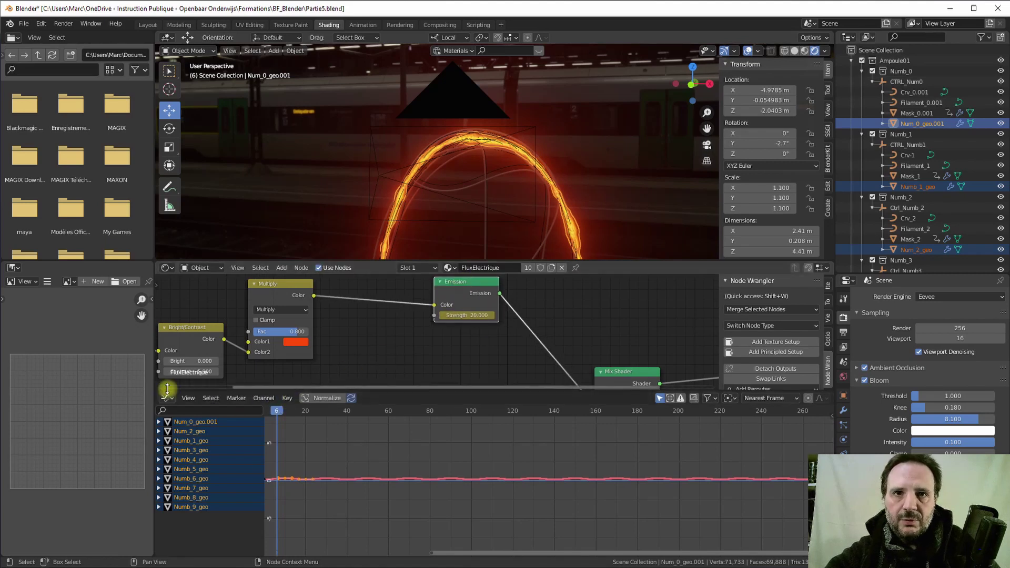
- Change the lower area to the Dope Sheet and expand Num_0_geo.001 and its FluxElectrique channel down to Shader Nodetree
right_click(835, 422)
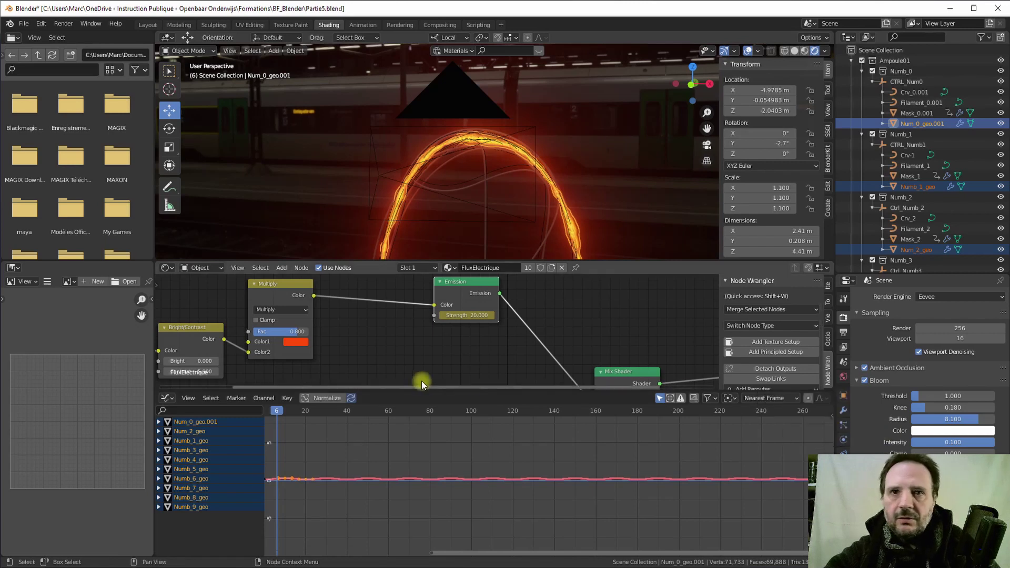
left_click(168, 398)
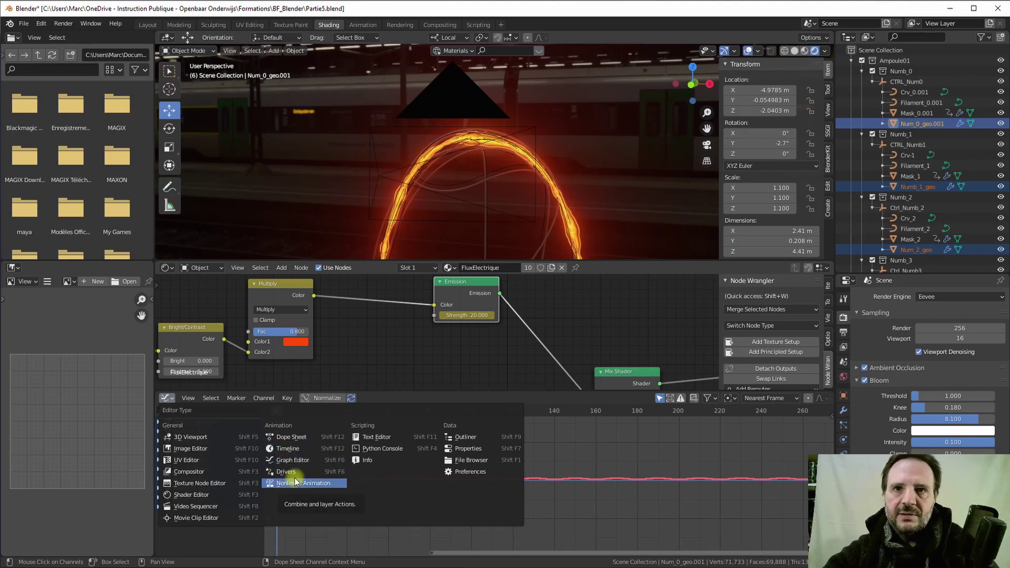
left_click(291, 437)
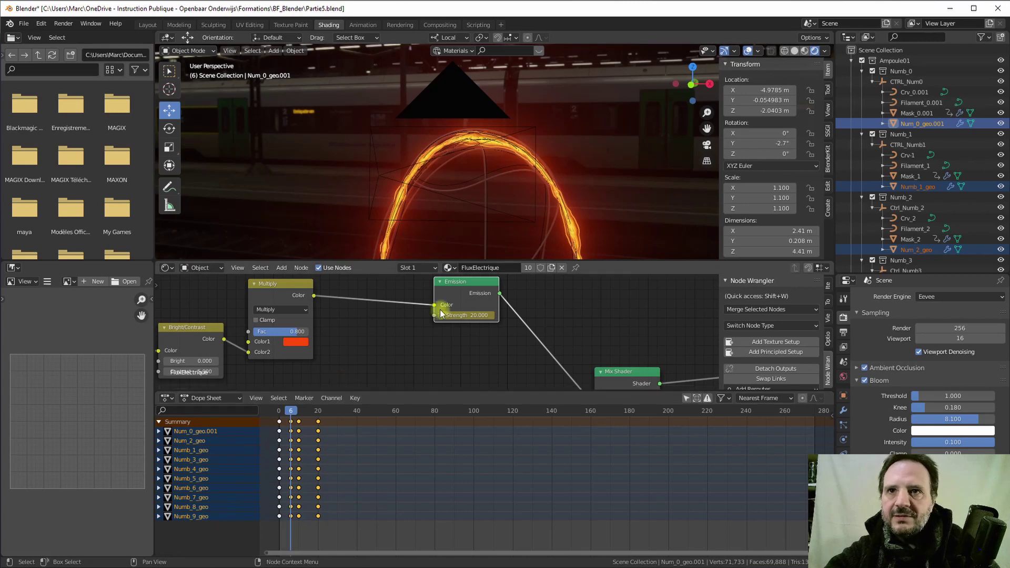
left_click(158, 431)
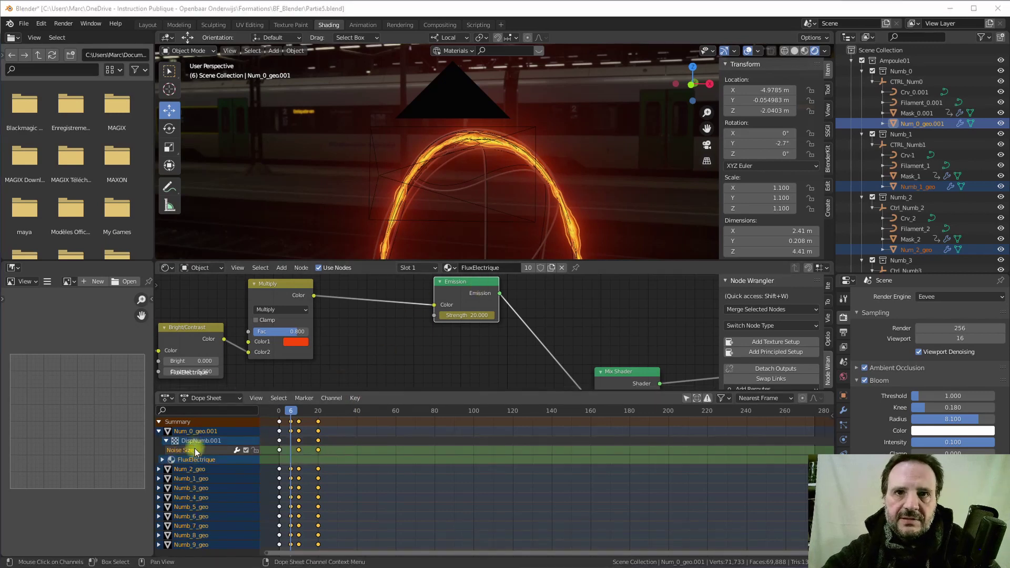
left_click(162, 459)
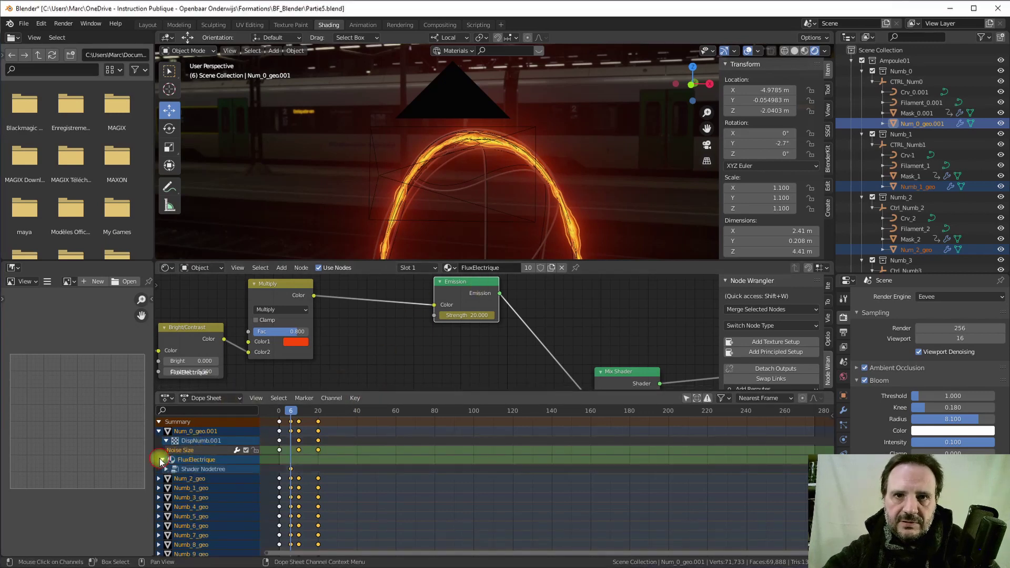
left_click(158, 430)
left_click(158, 430)
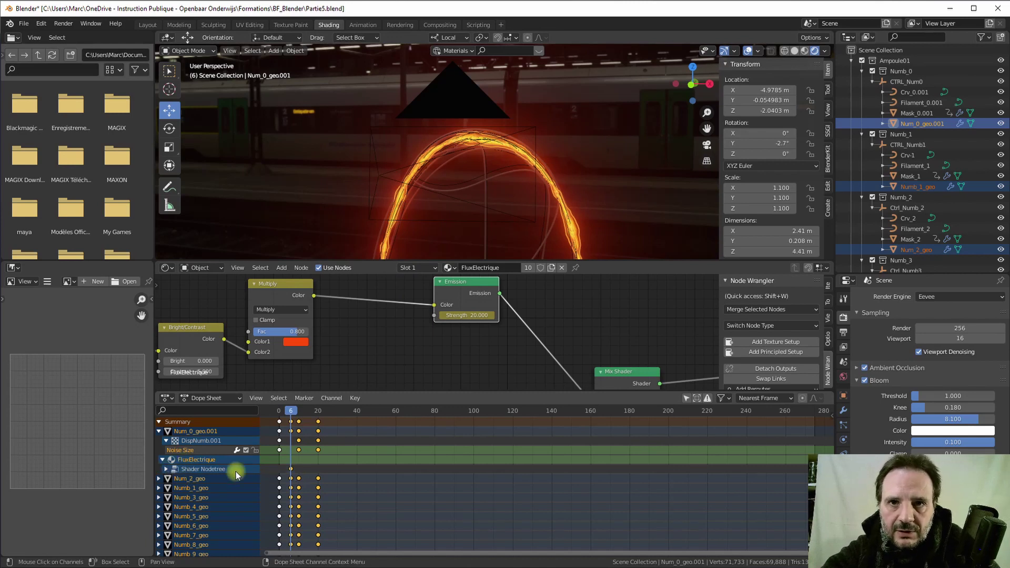
- Expand the FluxElectrique shader node tree channel and move its Strength keyframe to frame 0
left_click(166, 469)
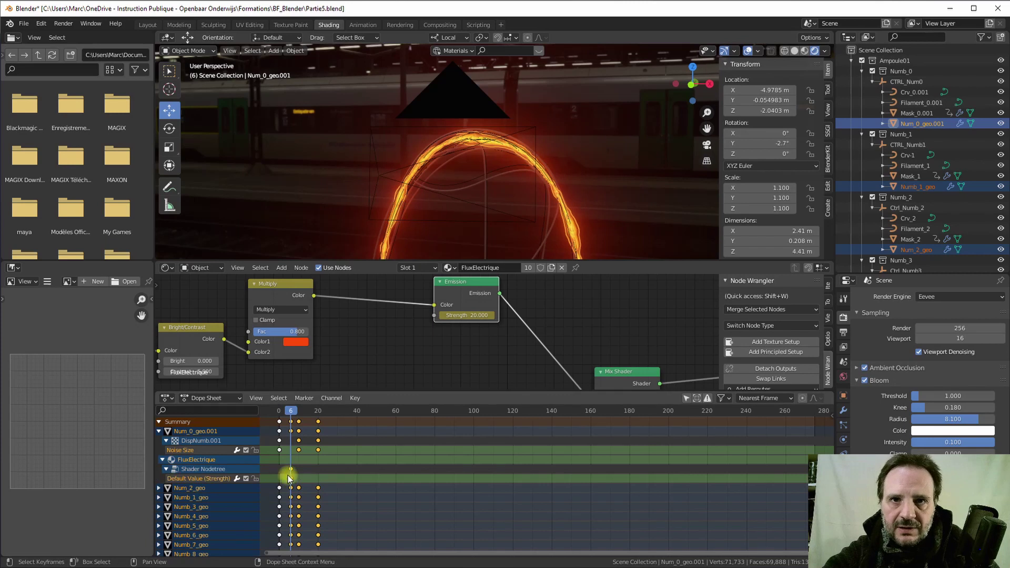
left_click(201, 470)
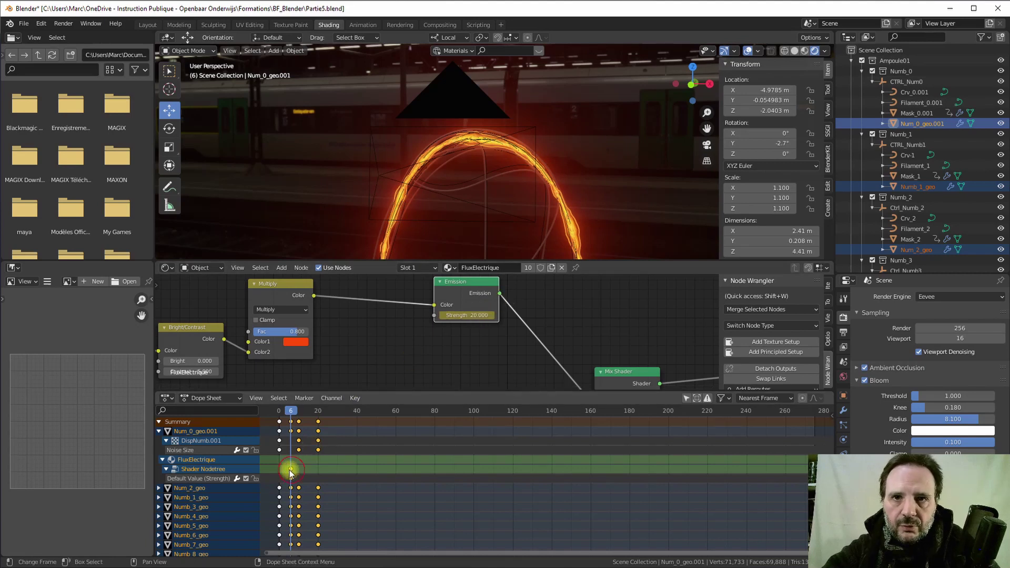
key("g")
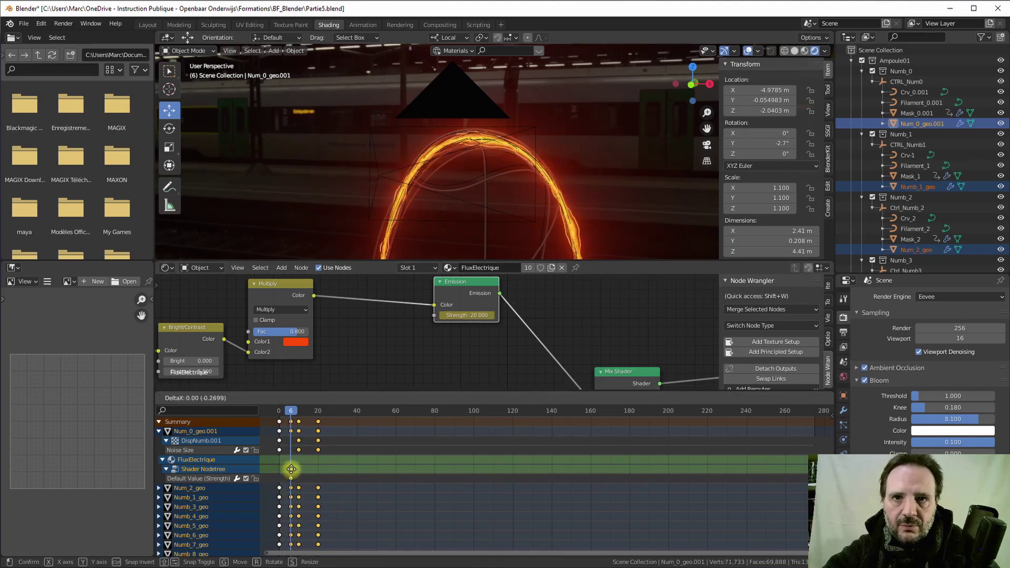
left_click(292, 471)
left_click(291, 479)
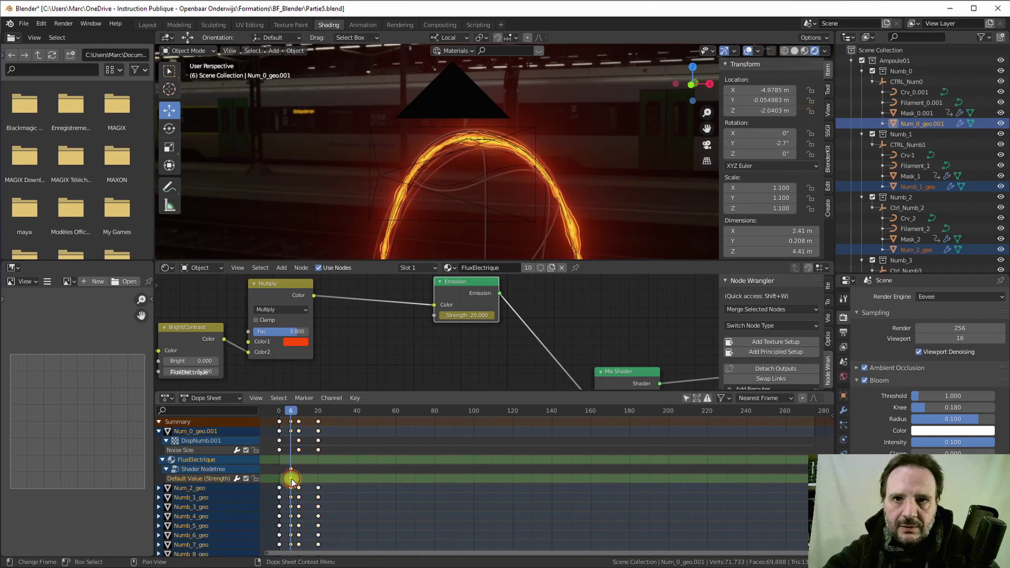
left_click_drag(292, 480, 281, 479)
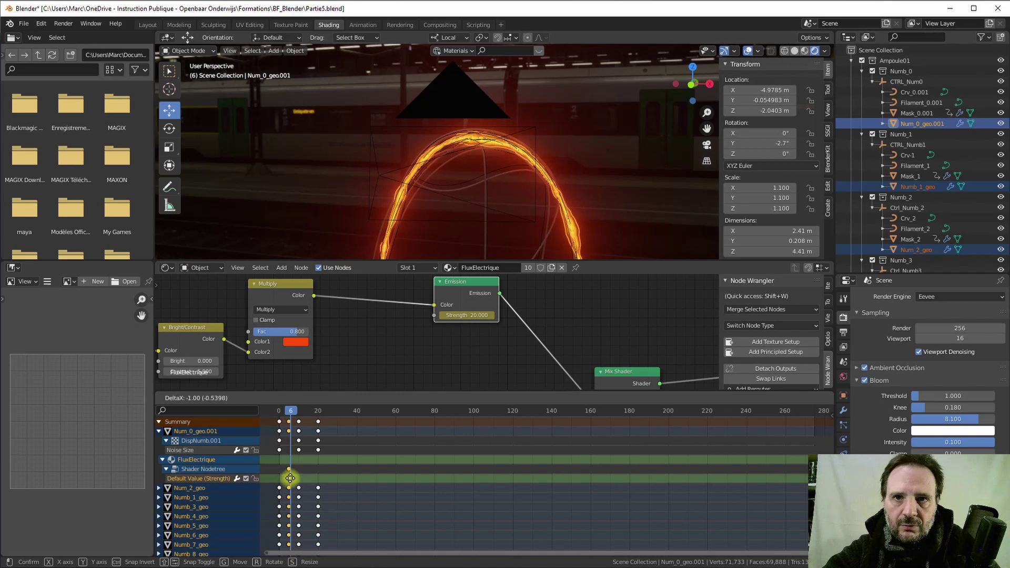
left_click_drag(291, 478, 280, 480)
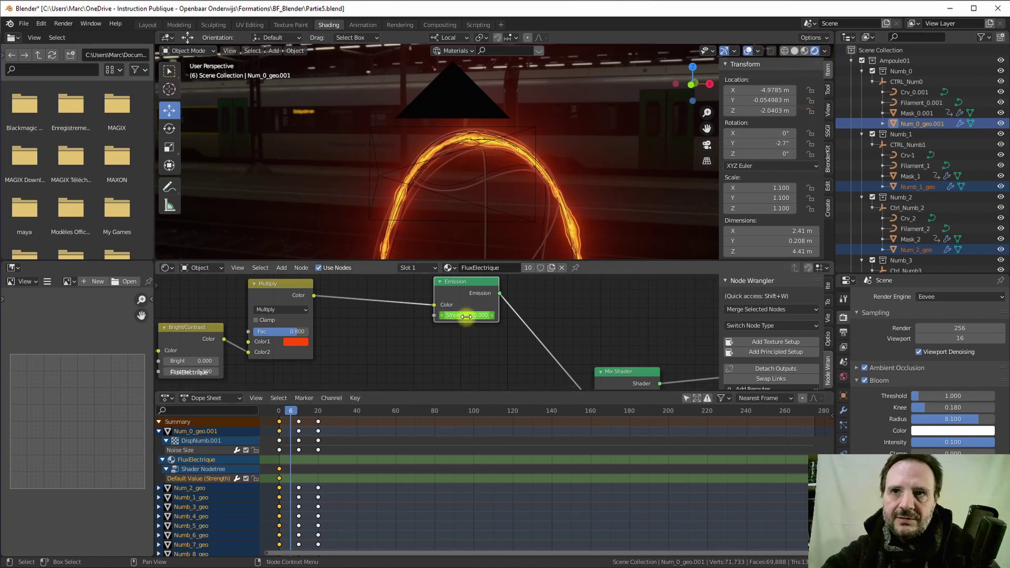
- Insert a keyframe on the Emission node's Strength of 20 at frame 16
left_click(299, 411)
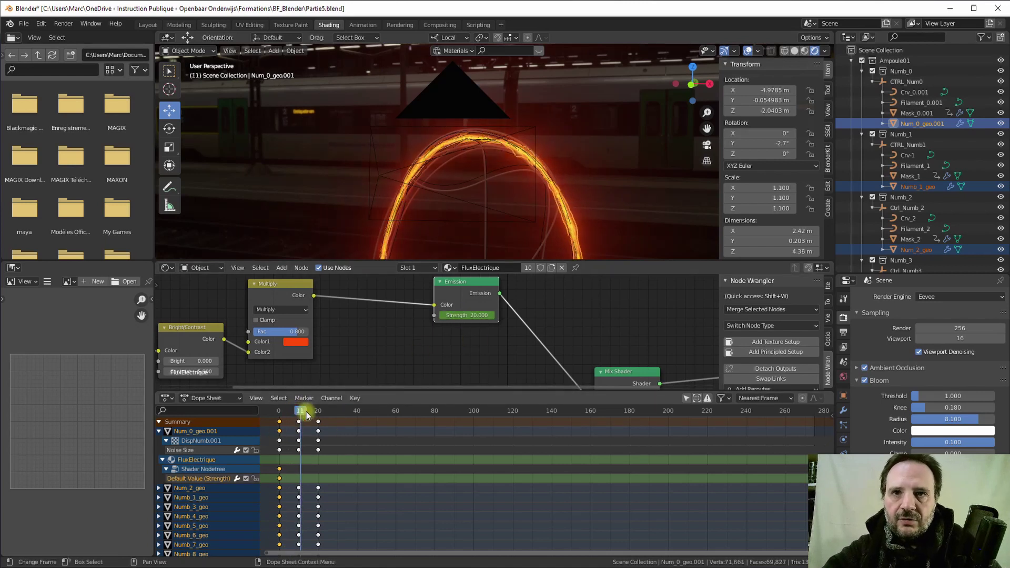
scroll(308, 474, "up", 3)
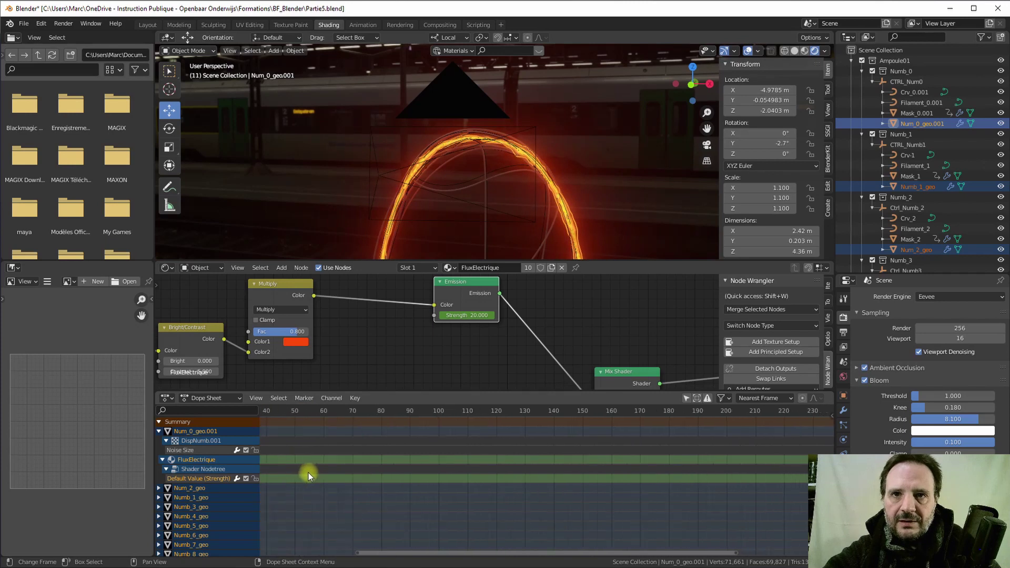
middle_click_drag(309, 473, 573, 490)
mouse_move(475, 500)
middle_mouse_down()
mouse_move(503, 500)
mouse_move(489, 495)
middle_mouse_up()
scroll(487, 472, "up", 5)
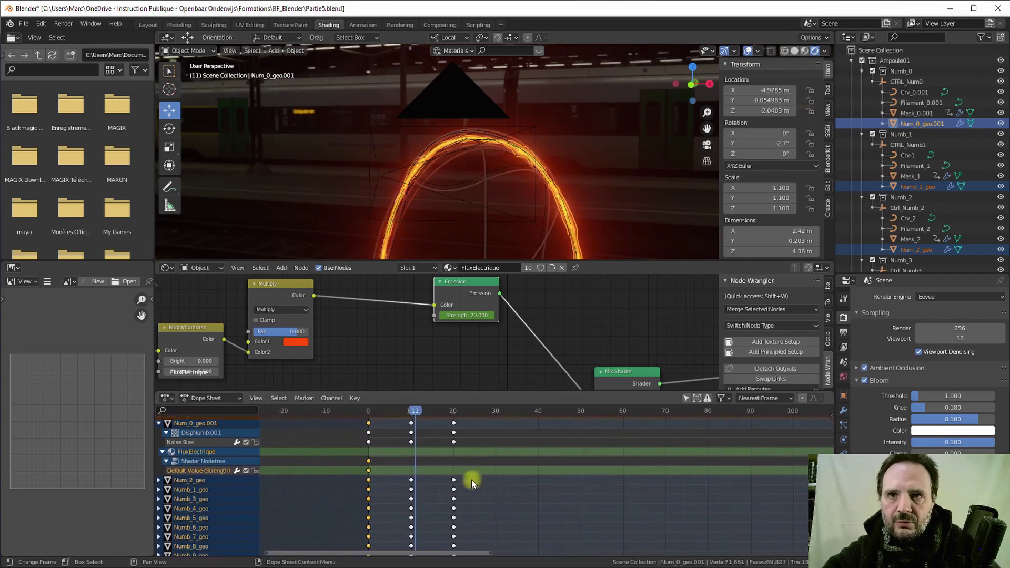
scroll(471, 480, "up", 2)
left_click_drag(361, 408, 398, 415)
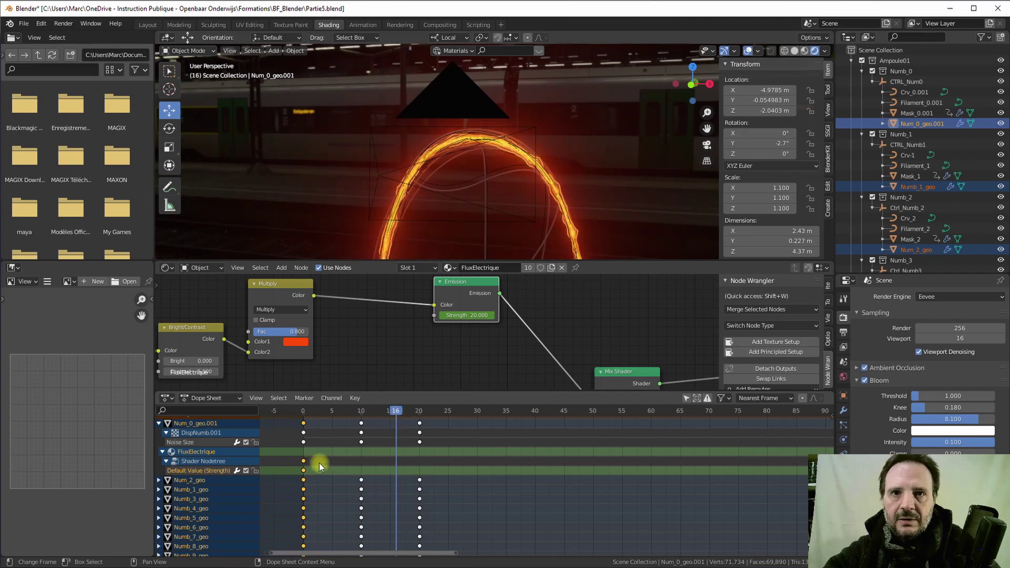
right_click(463, 315)
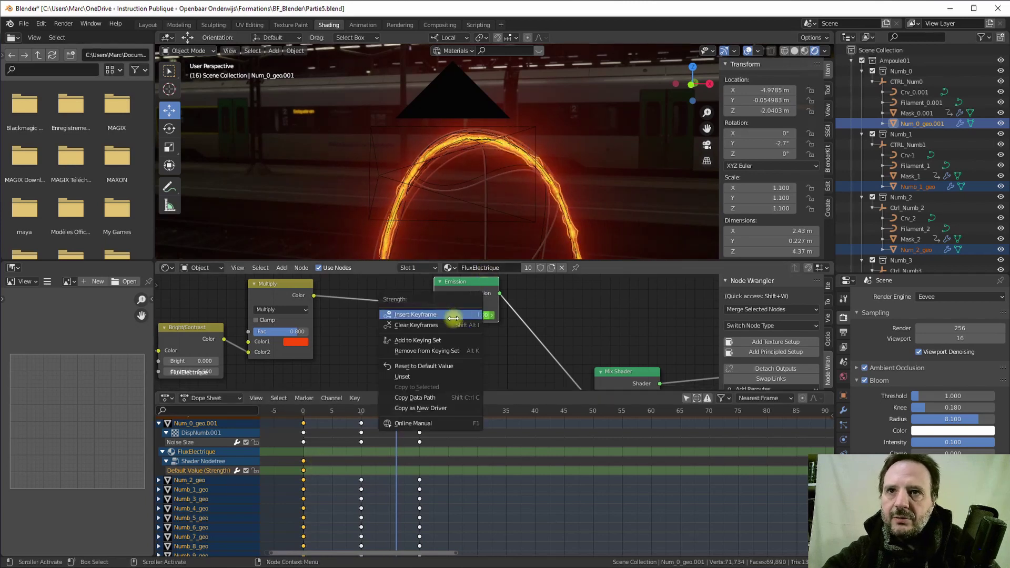
left_click(418, 314)
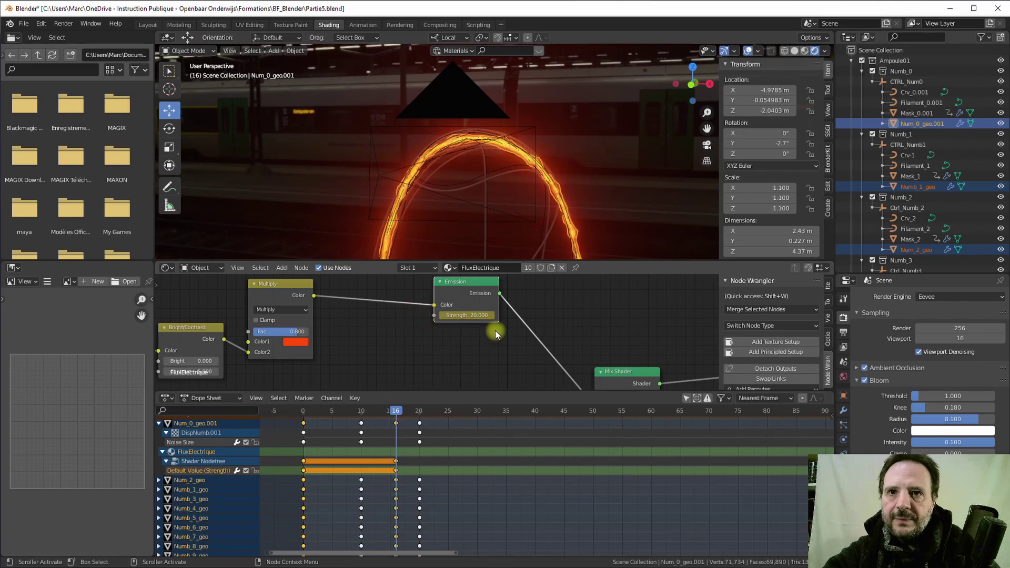
- Set the Emission node's Strength to 17 at frame 8 and insert a keyframe on it
left_click_drag(398, 415, 352, 425)
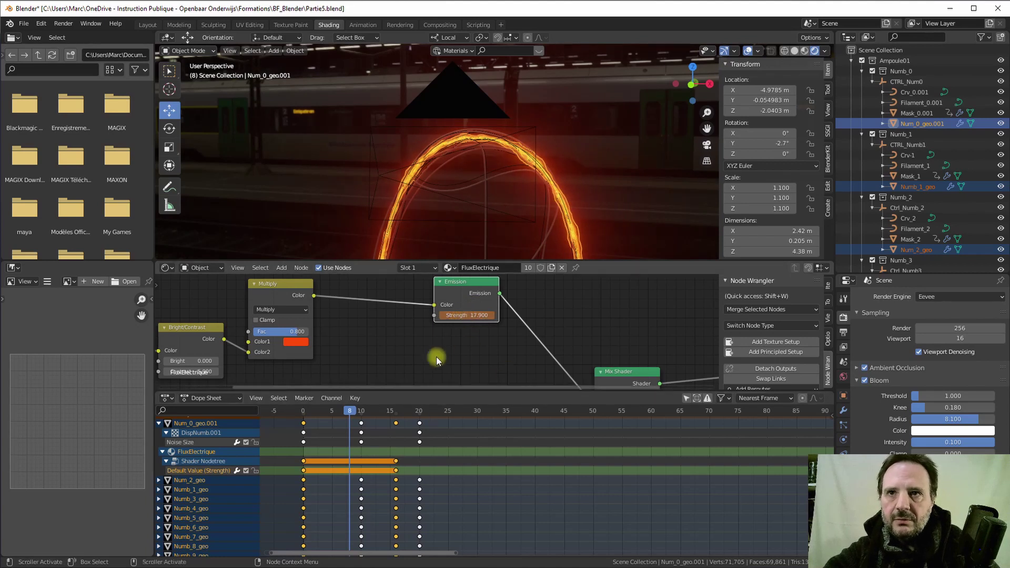
type("7")
key("Return")
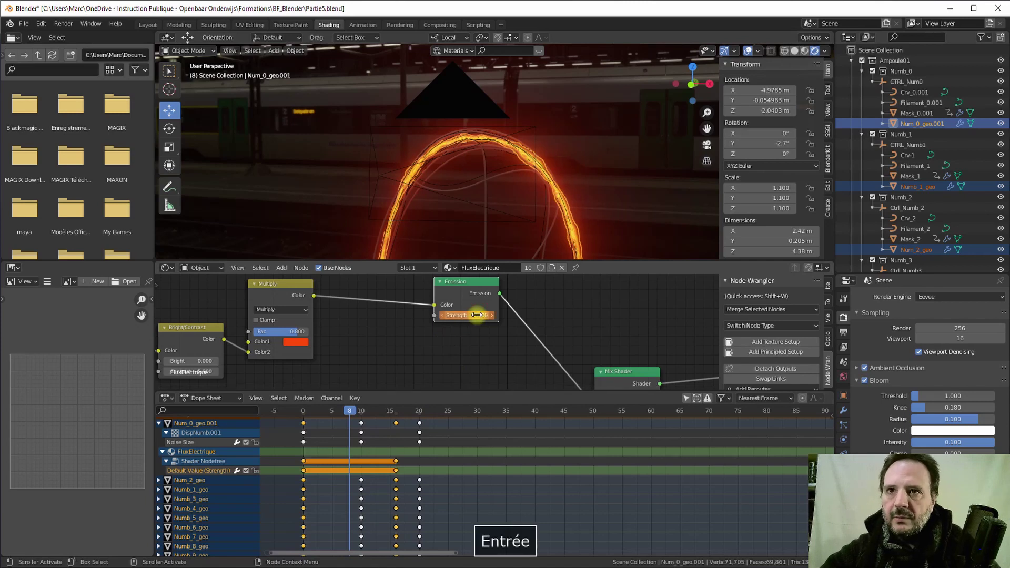
right_click(477, 314)
left_click(443, 316)
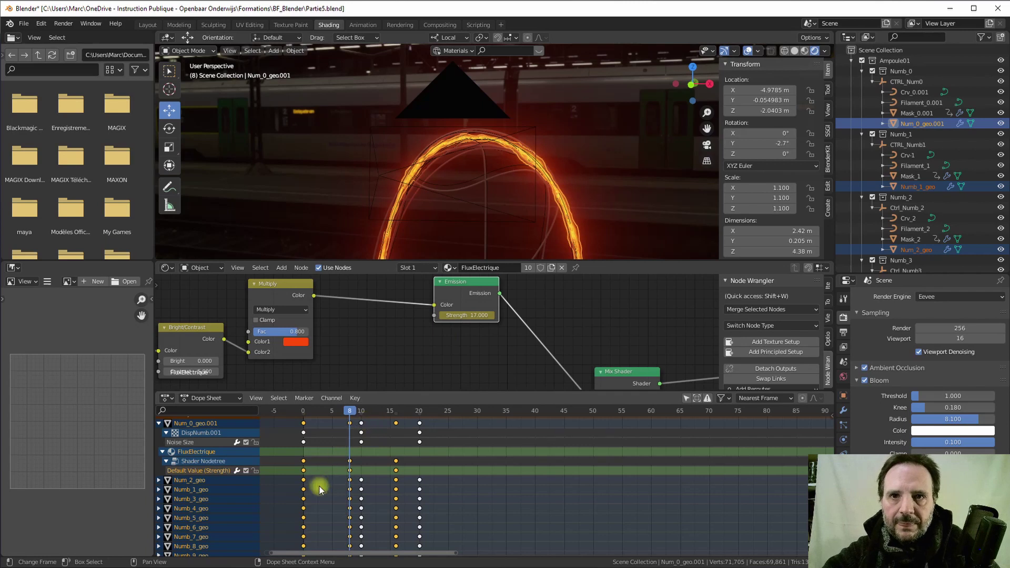
- Set the Emission node's Strength to 18 at frame 24 and insert a keyframe on it
left_click_drag(348, 413, 444, 410)
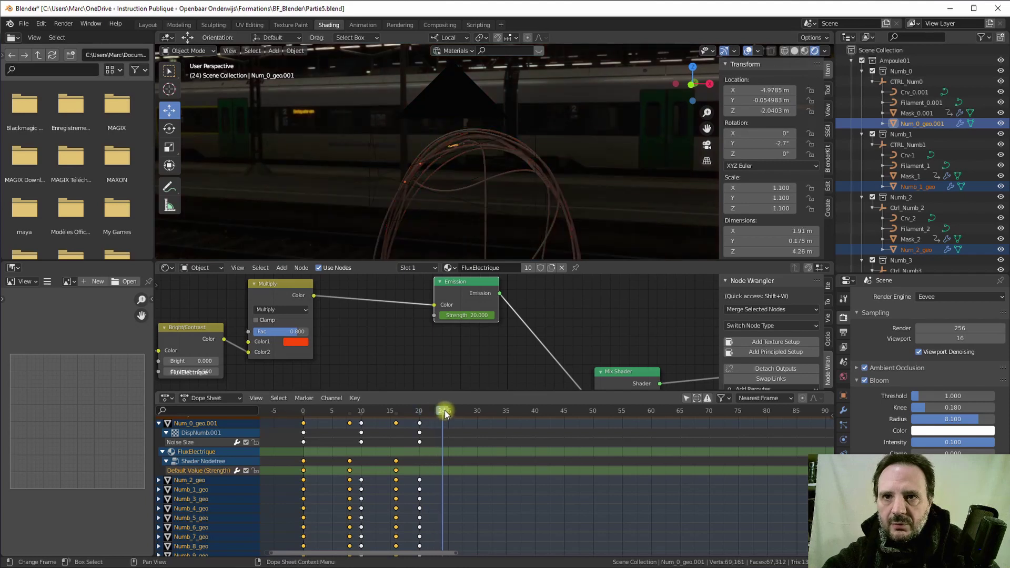
left_click(463, 314)
type("18")
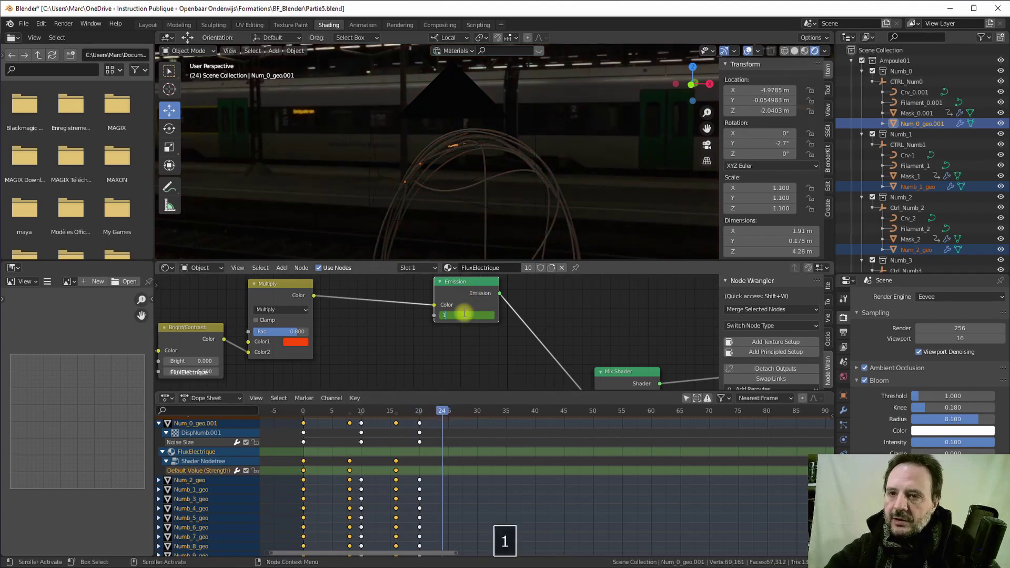
key("Return")
right_click(463, 314)
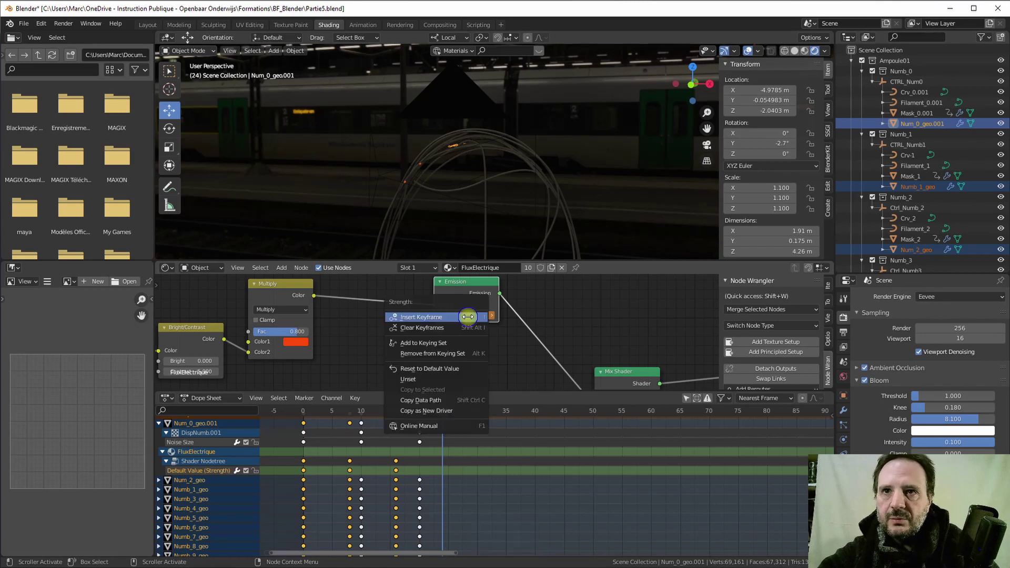
left_click(421, 316)
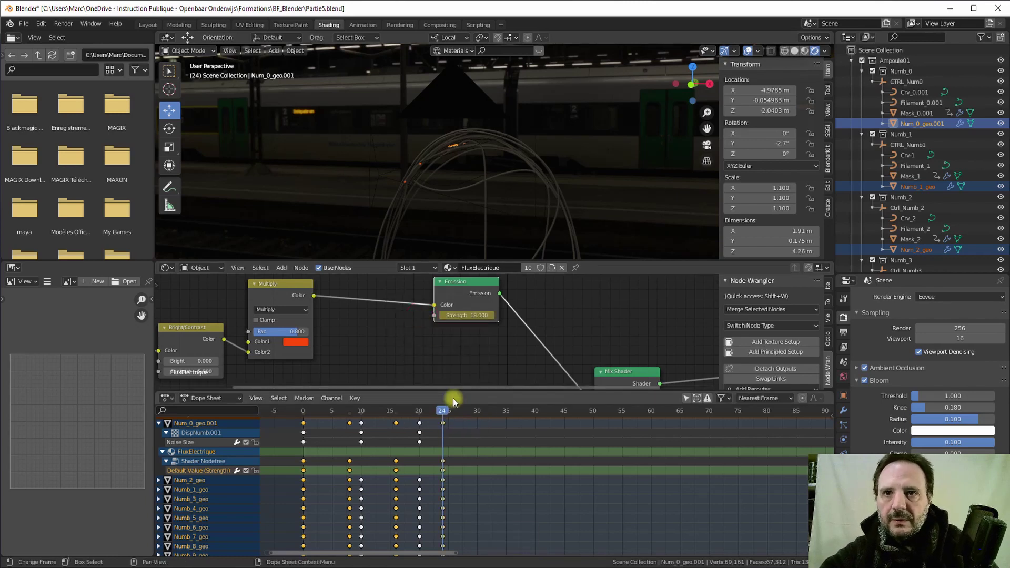
- Set the Emission node's Strength to 20 at frame 32 and insert a keyframe on it
left_click_drag(443, 411, 481, 418)
left_click(443, 423)
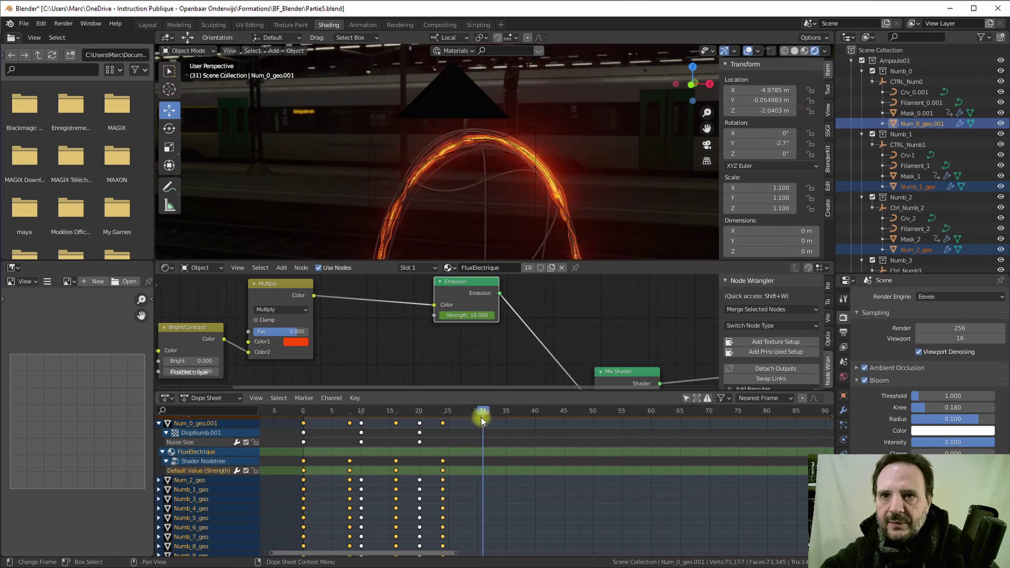
left_click(487, 417)
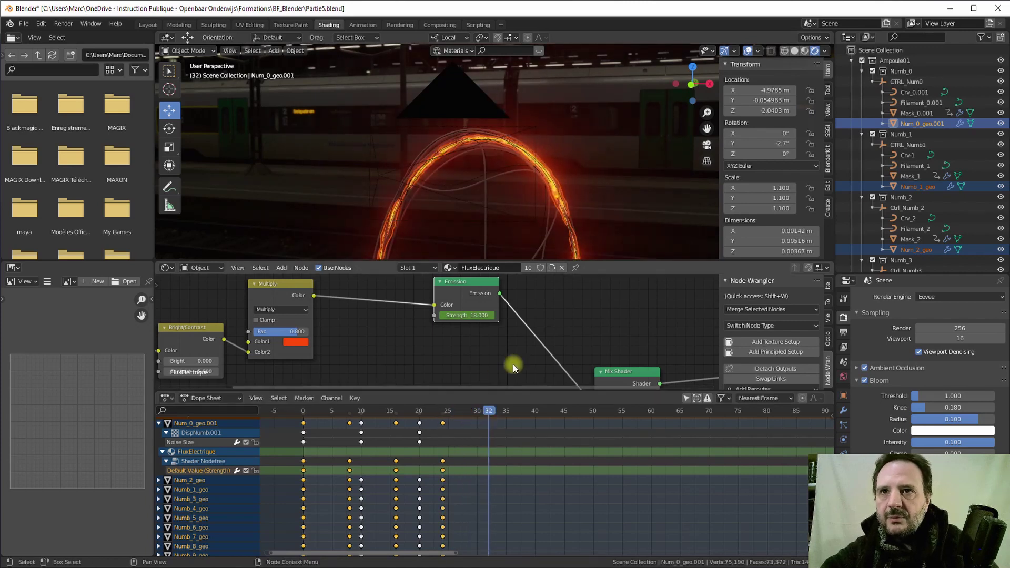
type("0")
key("Return")
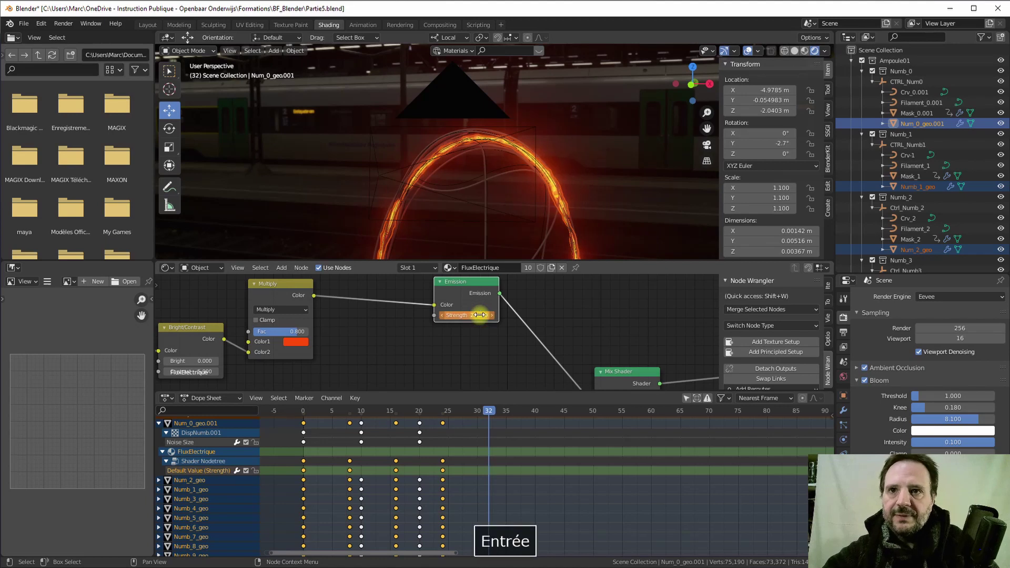
right_click(452, 315)
left_click(452, 314)
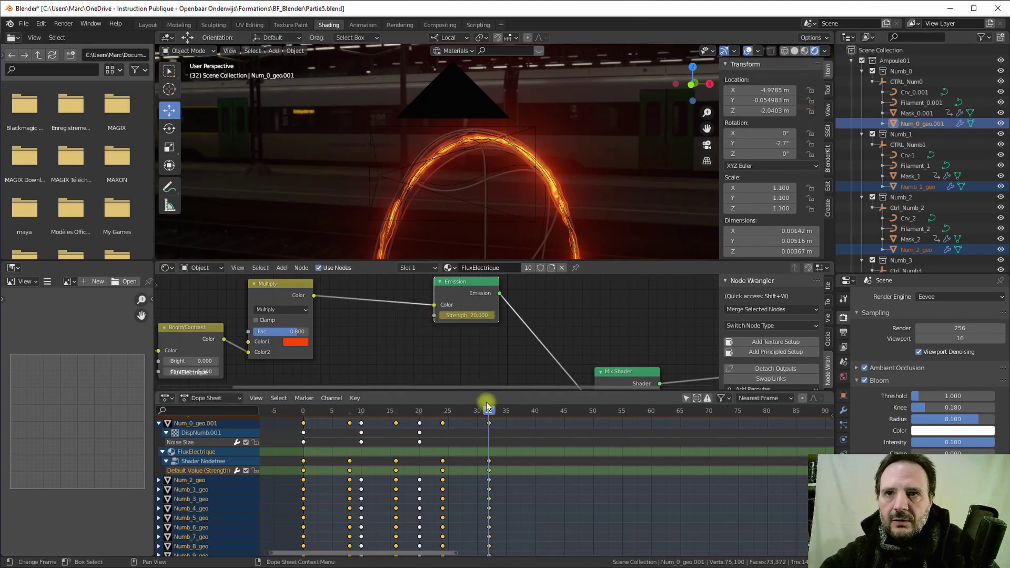
- Move the Strength keyframes after frame 0 closer together, to frames 3, 7, 11 and 14, and scrub the playhead to frame 14
left_click_drag(471, 410, 349, 418)
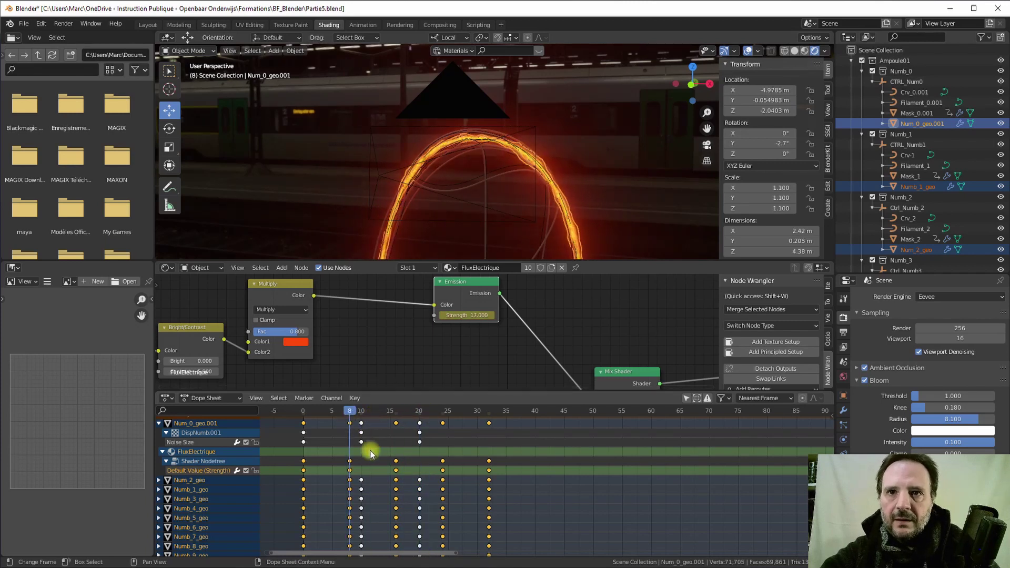
left_click(350, 462)
mouse_move(351, 462)
left_mouse_down()
mouse_move(323, 465)
mouse_move(389, 462)
mouse_move(343, 468)
left_mouse_up()
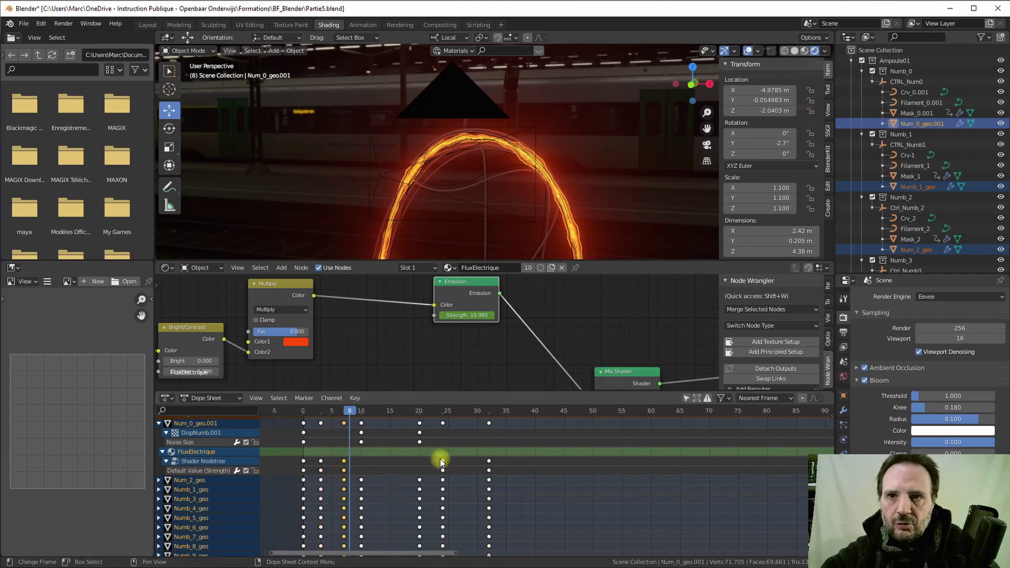
left_click_drag(440, 459, 383, 468)
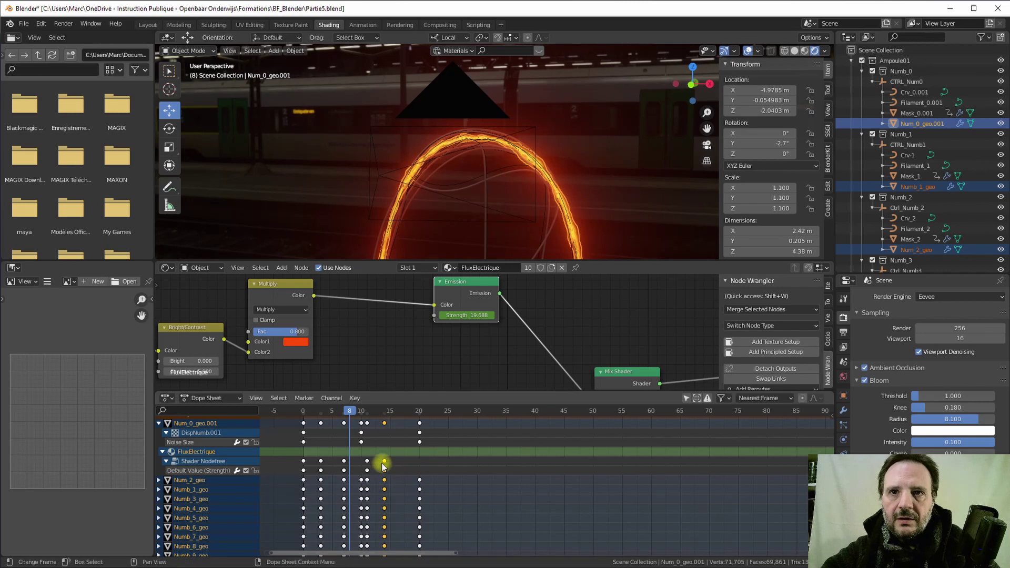
left_click(342, 414)
left_click_drag(342, 418, 383, 417)
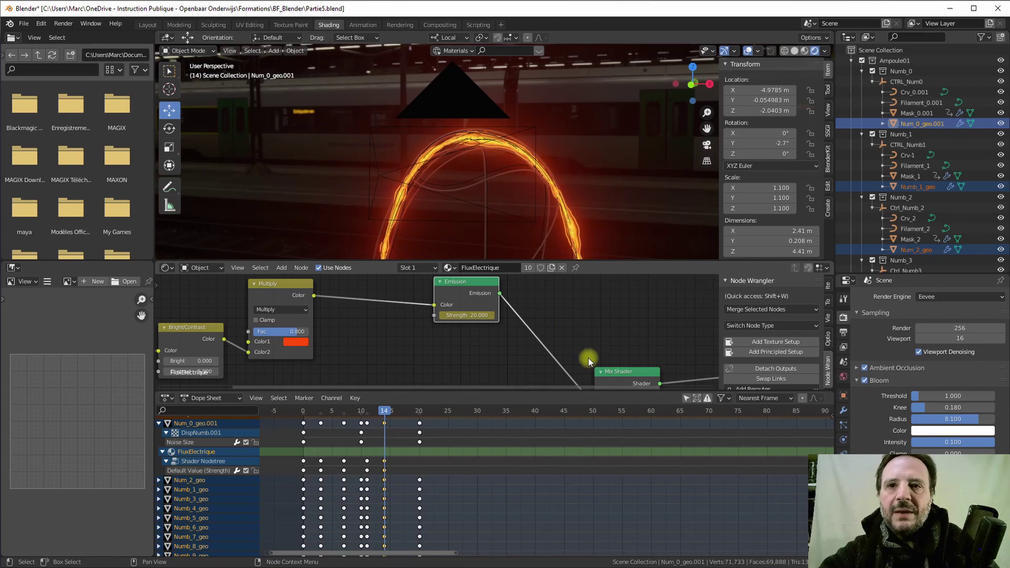
- Change the lower area to the Graph Editor and hide the Noise Size curve, keeping the Default Value (Strength) curve shown
left_click(167, 398)
left_click(291, 461)
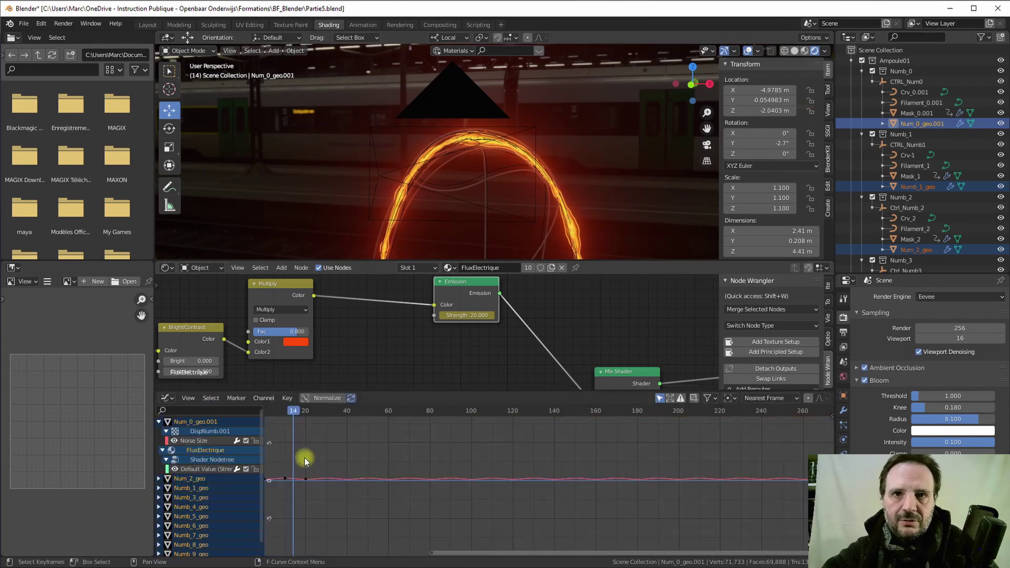
left_click(195, 469)
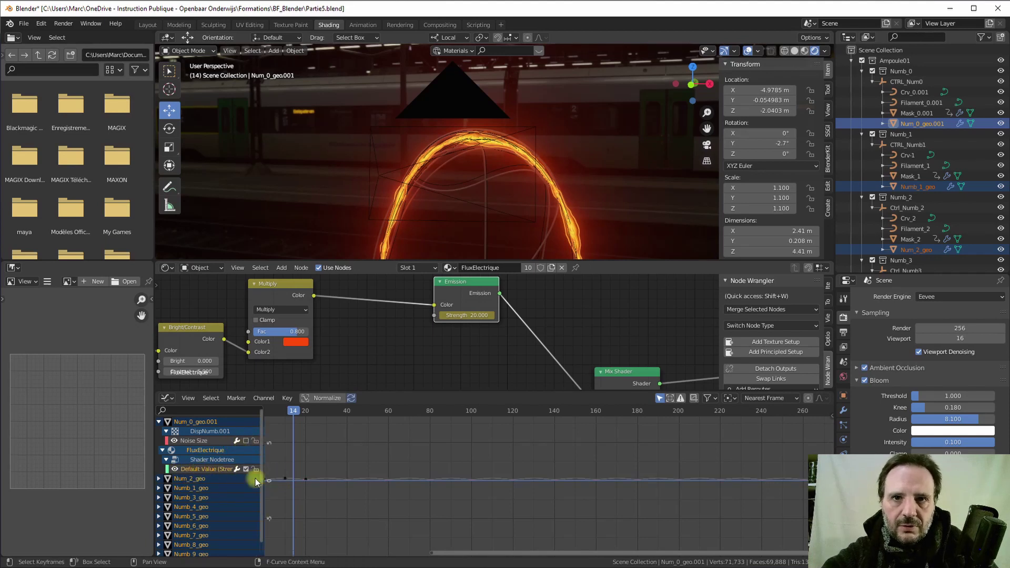
left_click(204, 470)
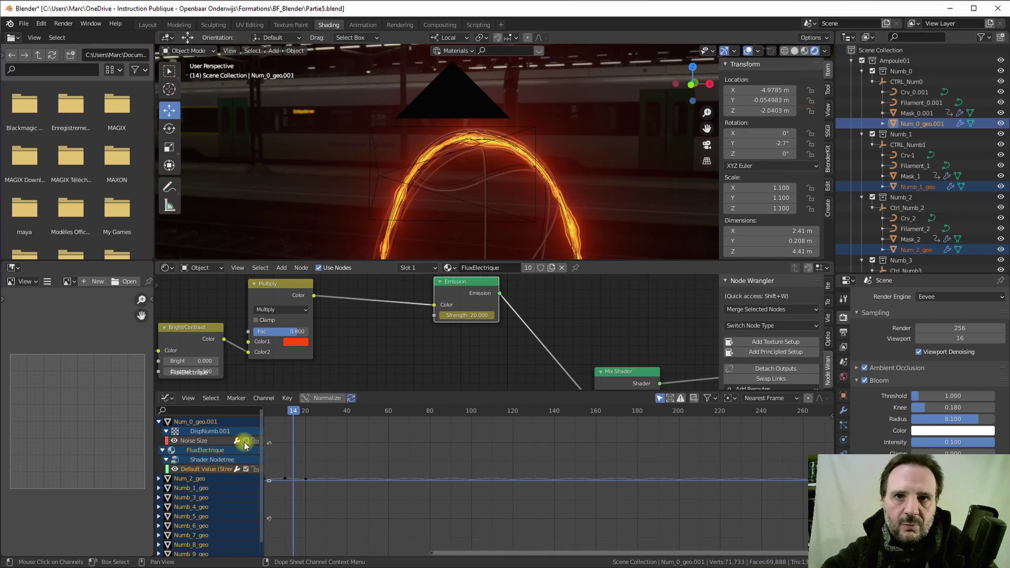
left_click(245, 441)
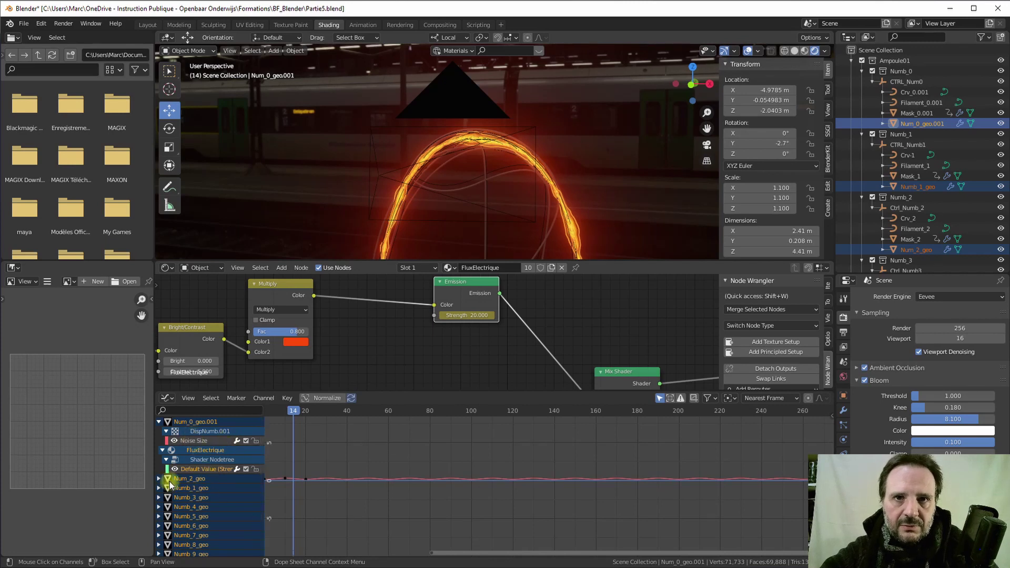
left_click(175, 441)
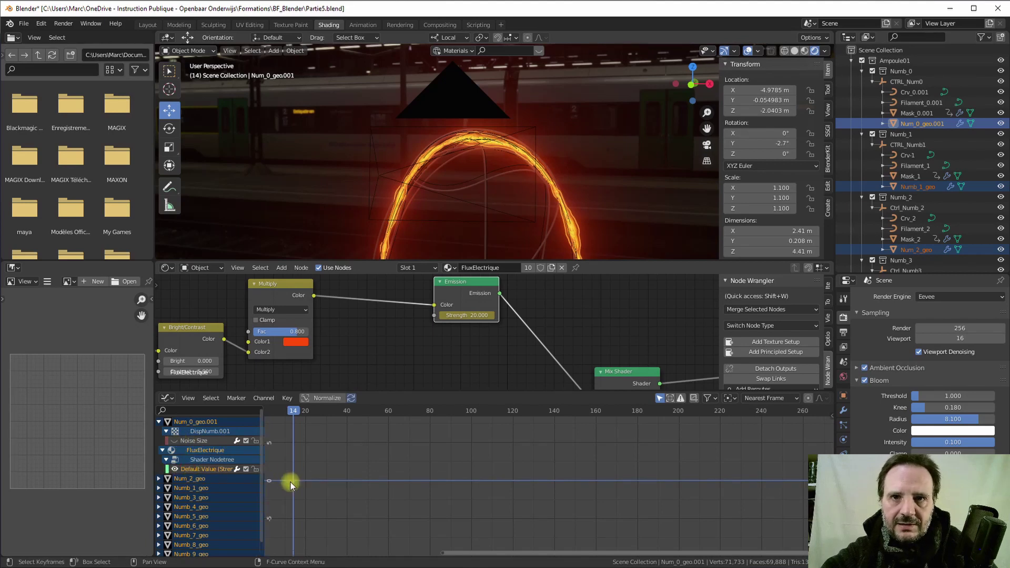
key("Home")
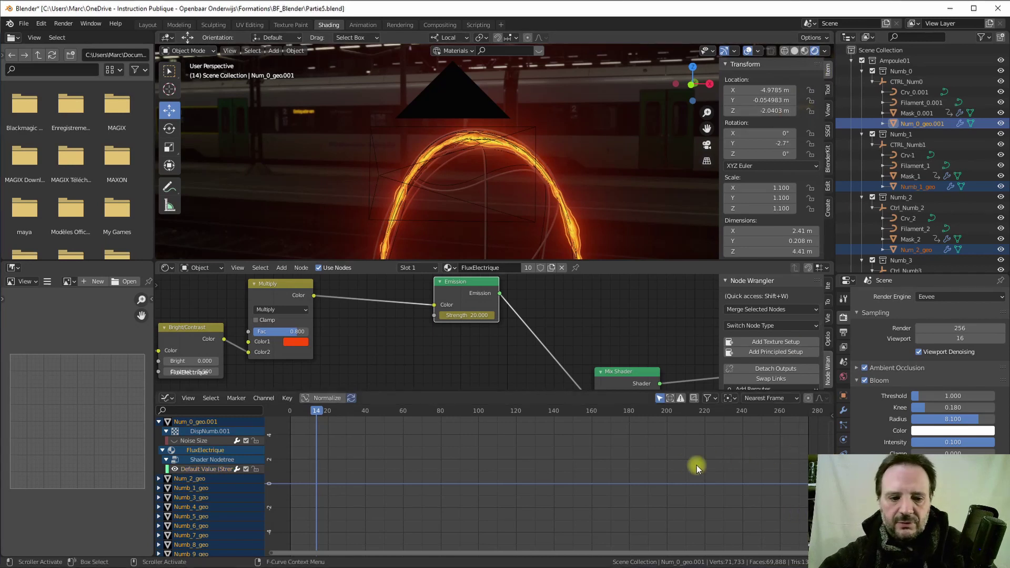
- Add a Cycles modifier to the Default Value (Strength) curve and scrub to frame 39 to check the repeating Strength
key("n")
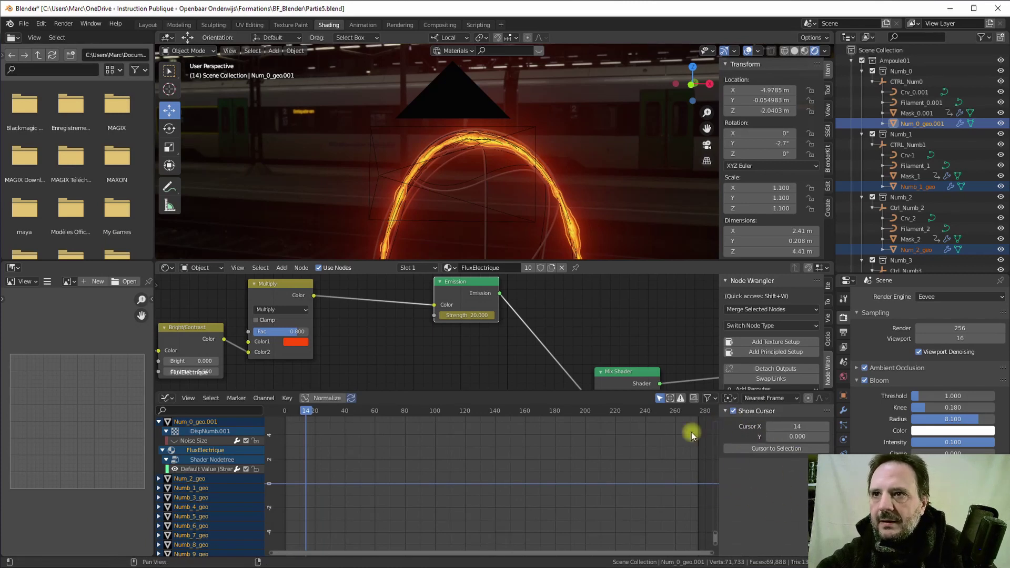
left_click(209, 470)
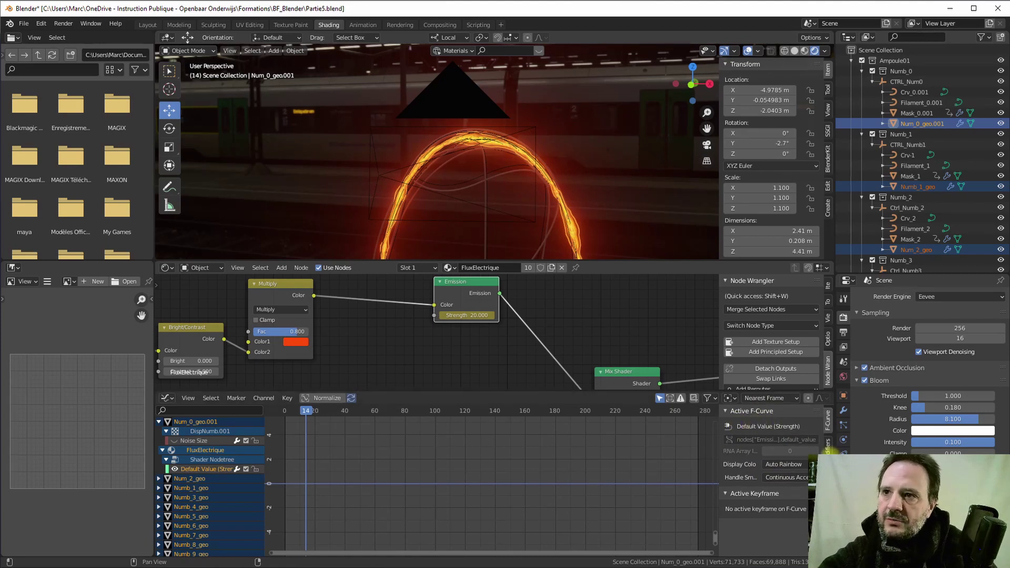
left_click(828, 446)
left_click(761, 427)
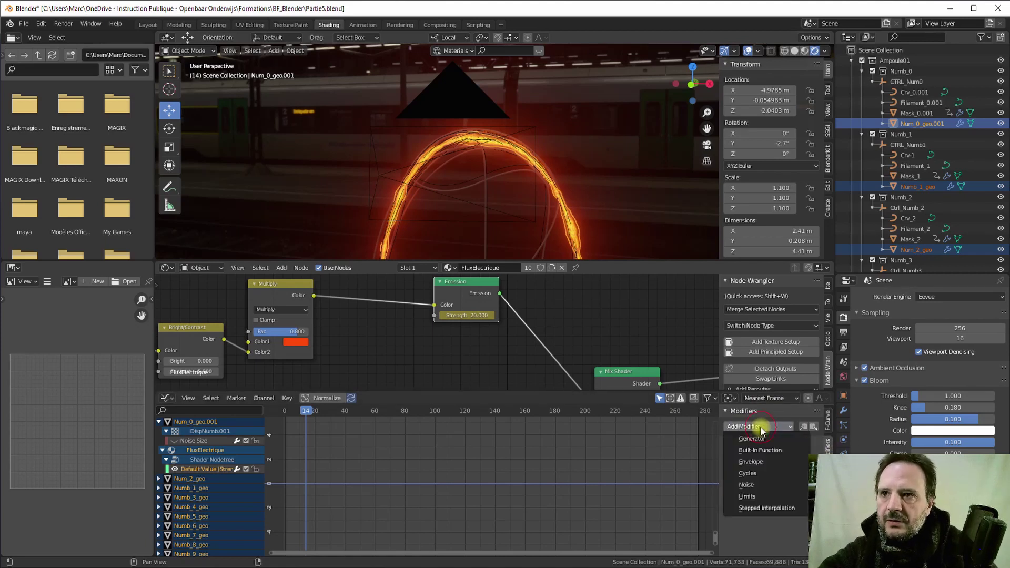
left_click(749, 474)
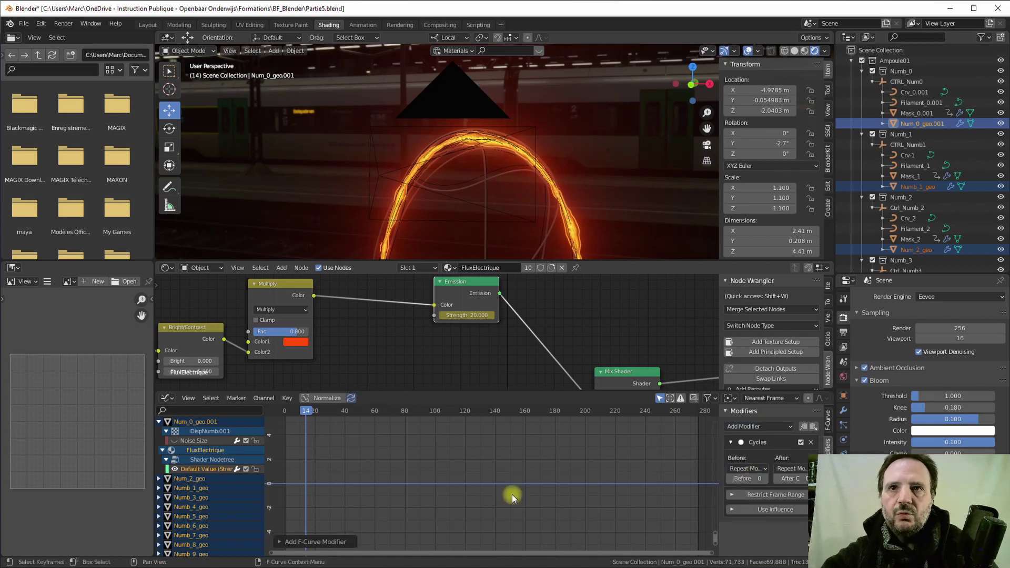
left_click(321, 410)
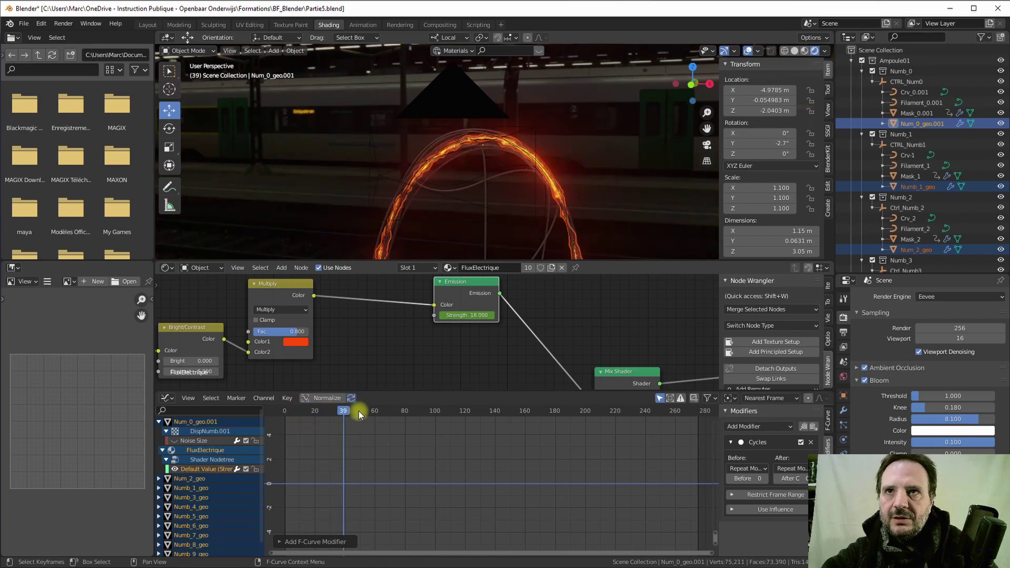